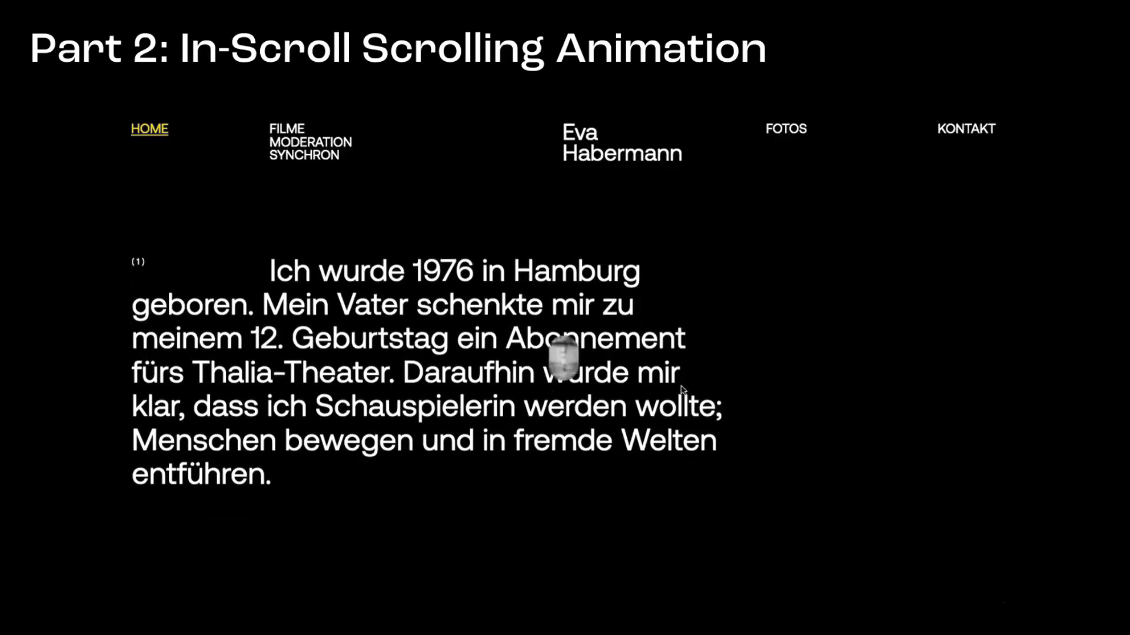
- Preview the reference in-scroll animation, then the finished page's hover image effect and its scrolling sections down to the last image
scroll(682, 391, "down", 5)
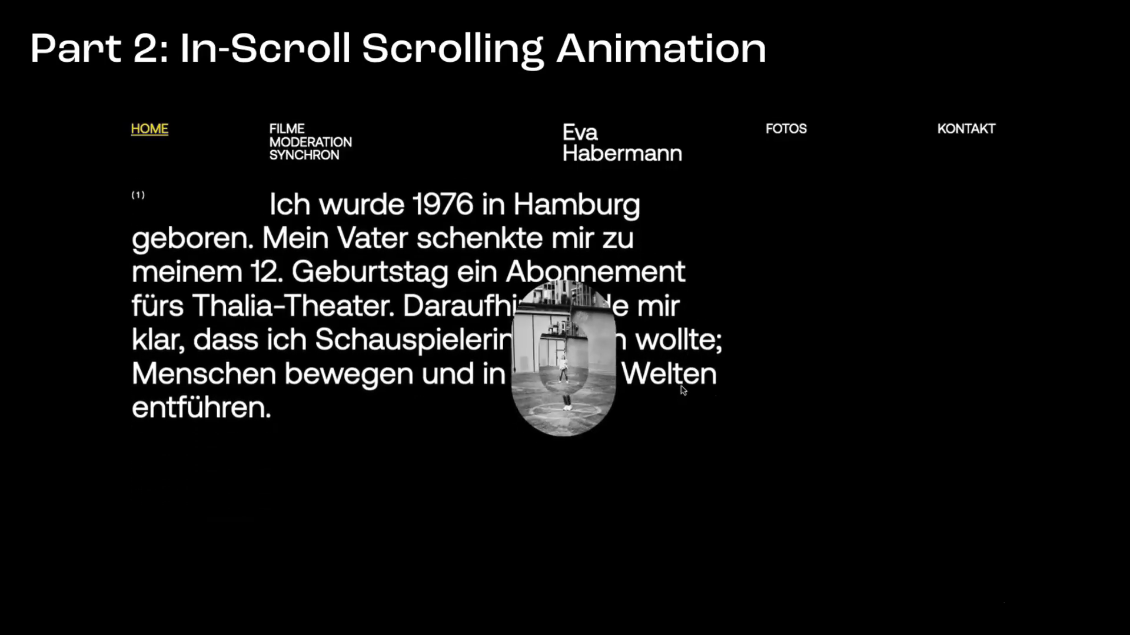
scroll(682, 391, "down", 4)
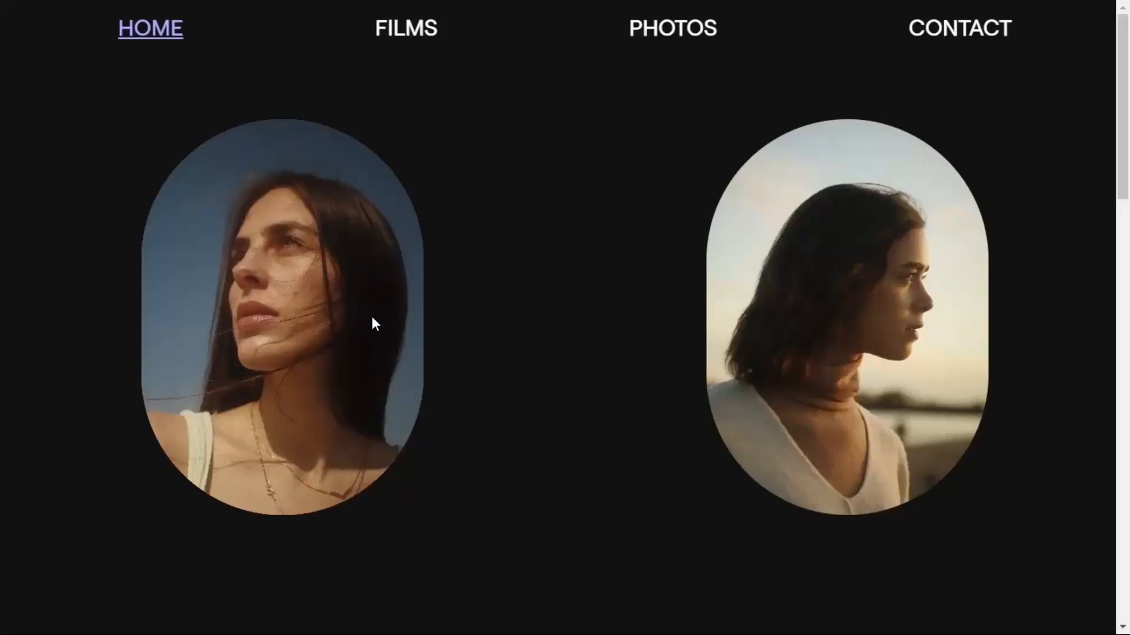
left_click(372, 316)
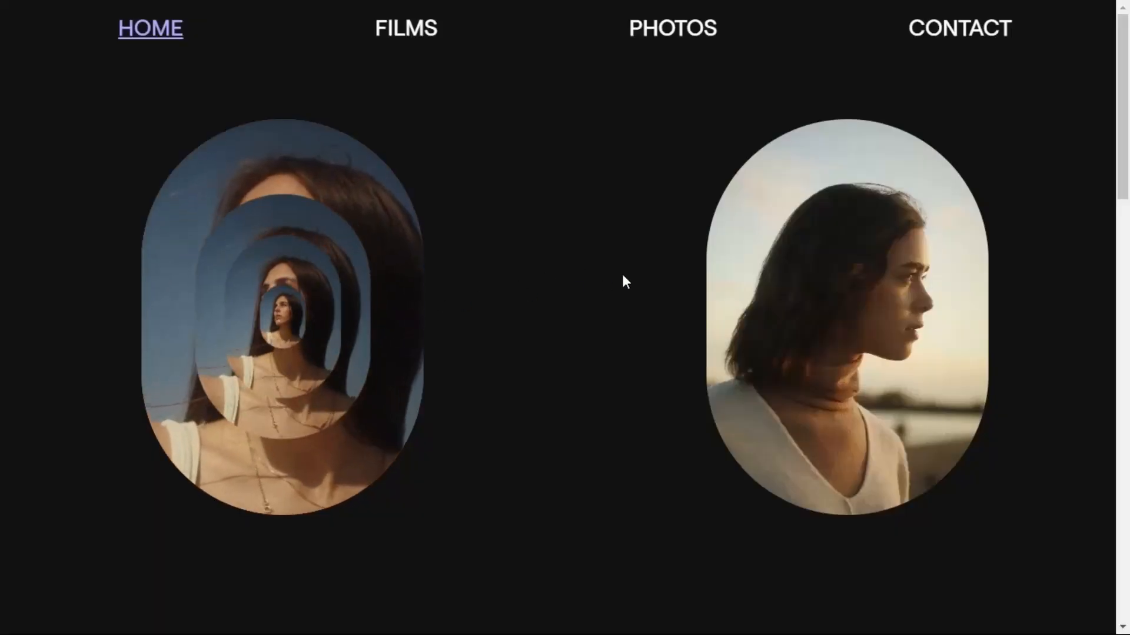
scroll(623, 275, "down", 3)
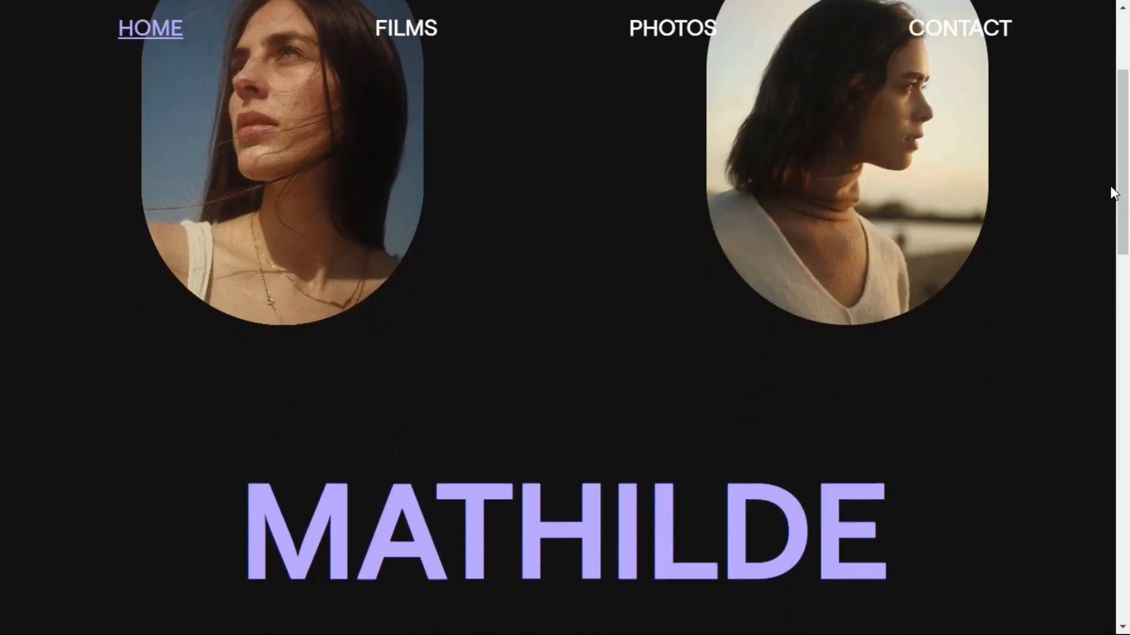
left_click_drag(1125, 174, 708, 107)
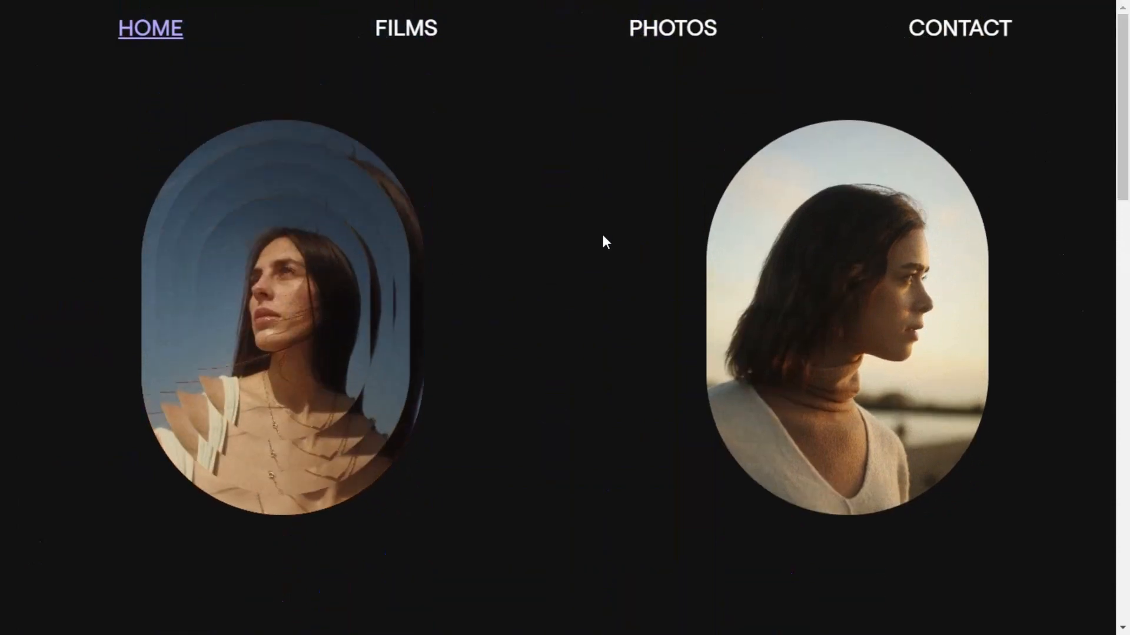
scroll(603, 235, "down", 5)
scroll(602, 236, "down", 8)
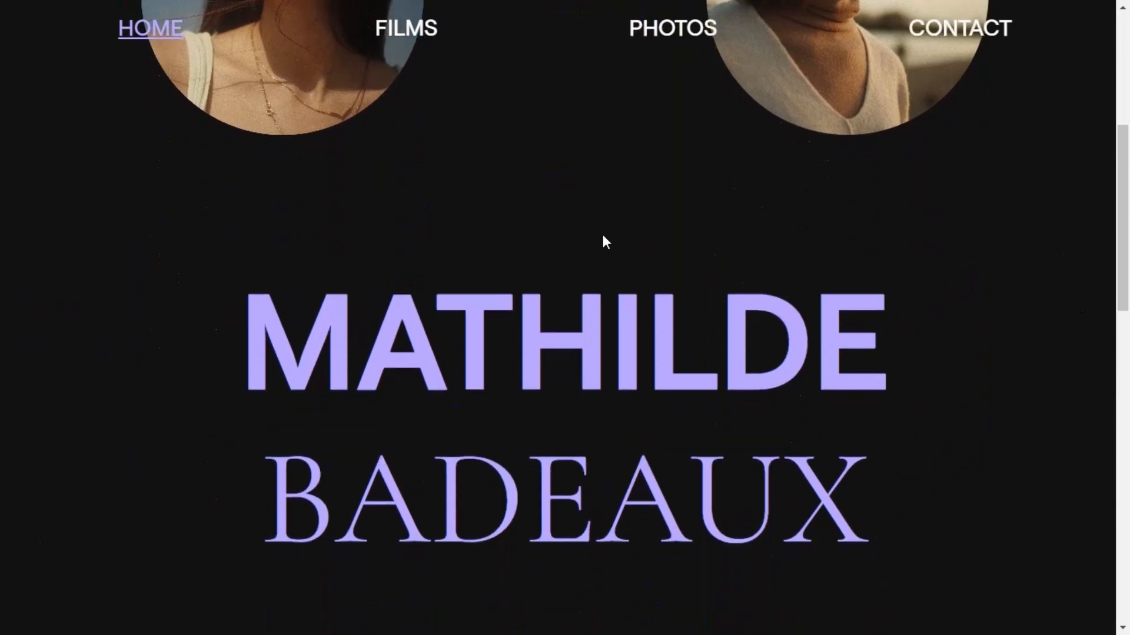
scroll(606, 241, "down", 8)
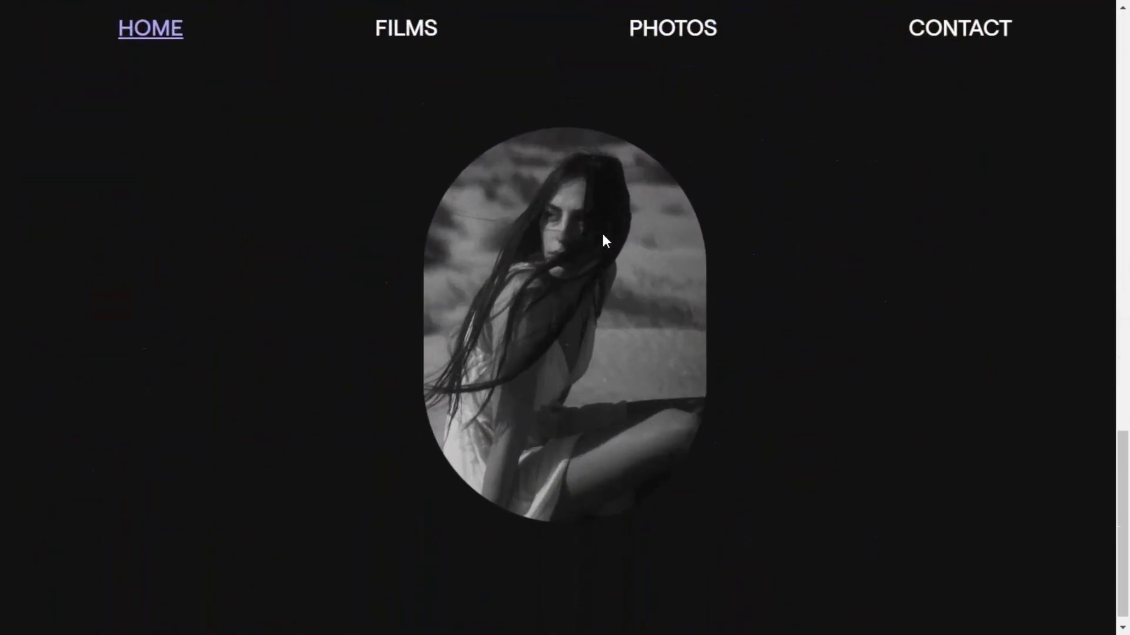
scroll(605, 241, "up", 10)
scroll(606, 241, "up", 10)
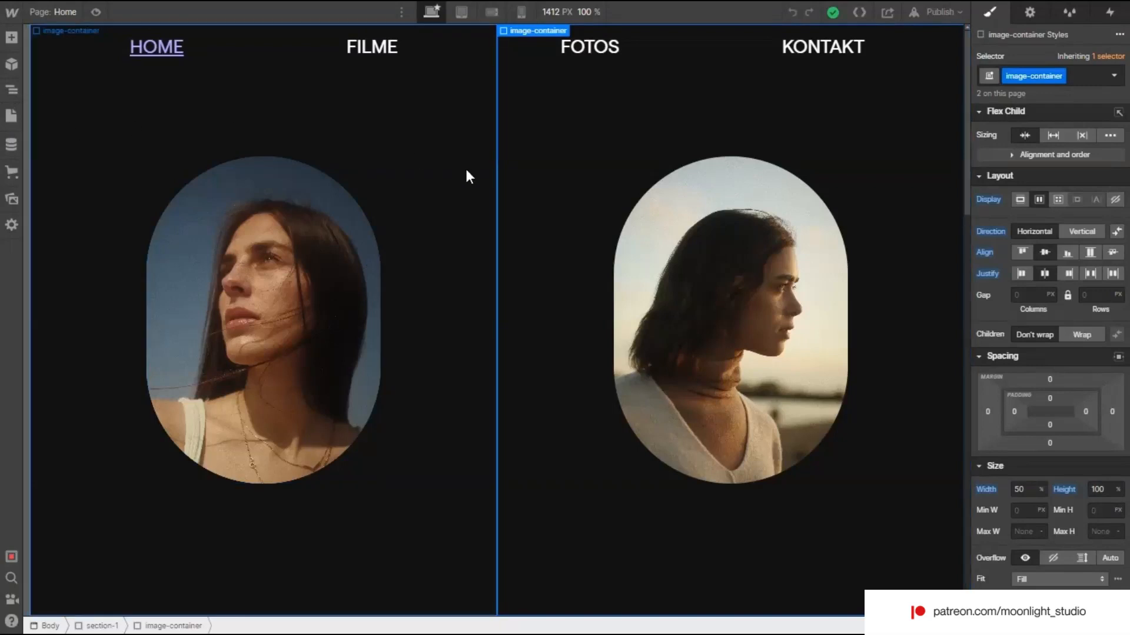
- Examine the Home page's element hierarchy, the nav-bar's position settings and the image containers inside section-1
left_click(13, 94)
left_click(32, 82)
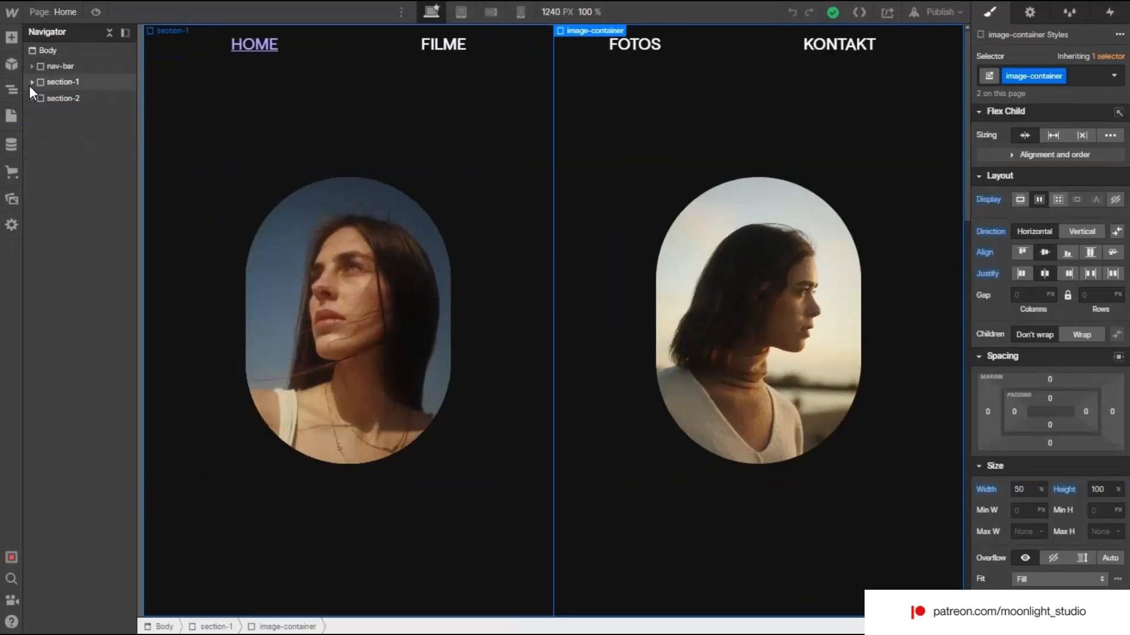
left_click(61, 66)
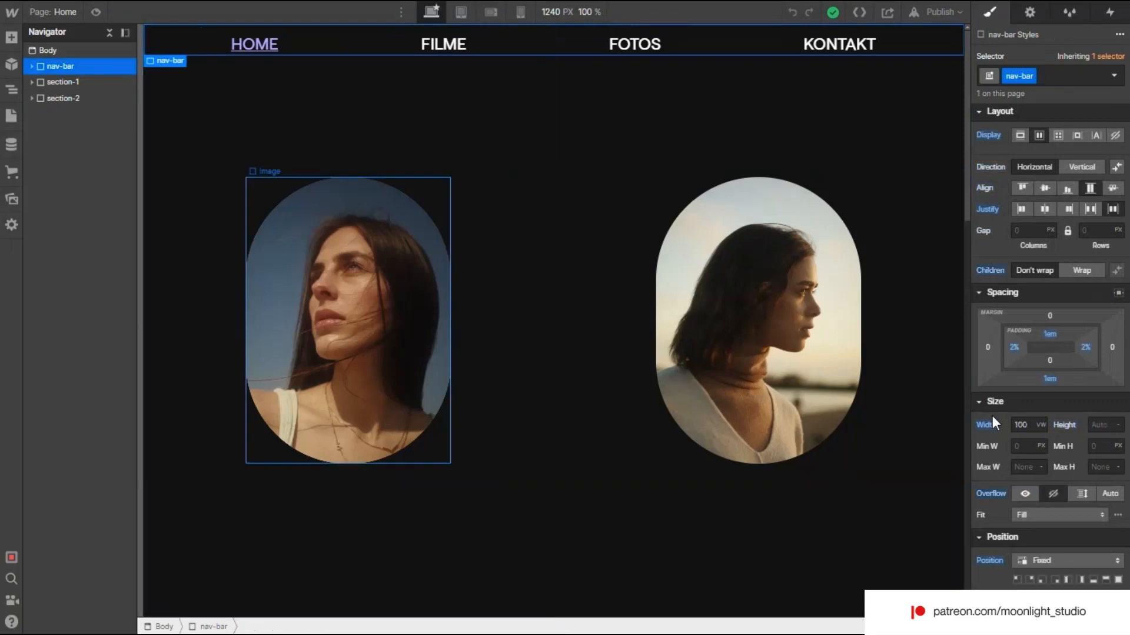
scroll(992, 415, "down", 1)
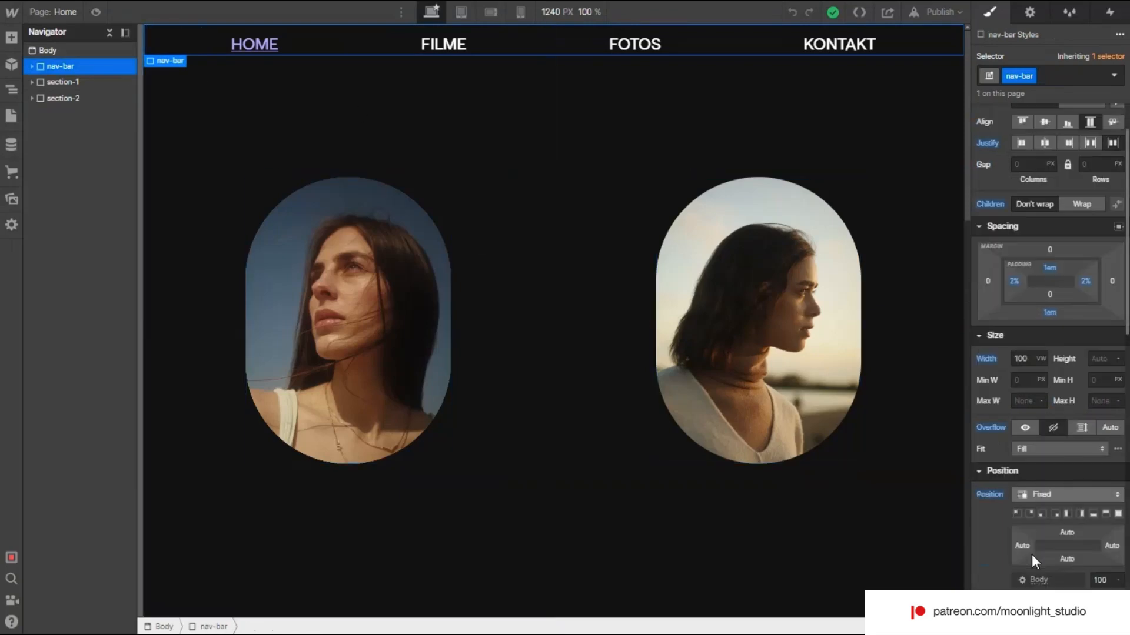
left_click(67, 82)
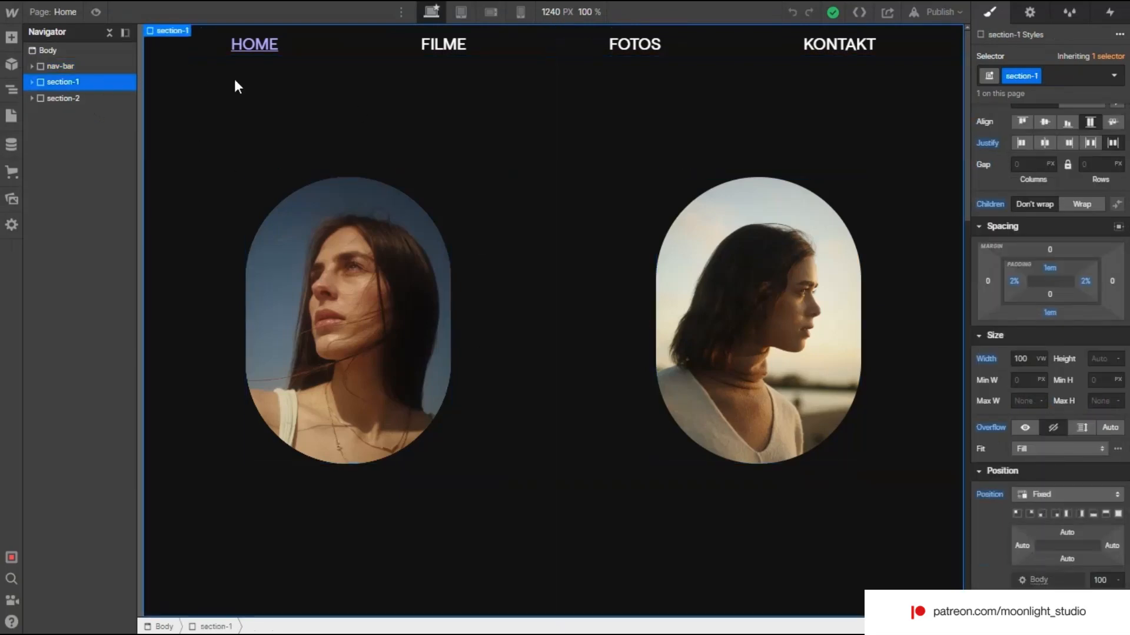
left_click(32, 82)
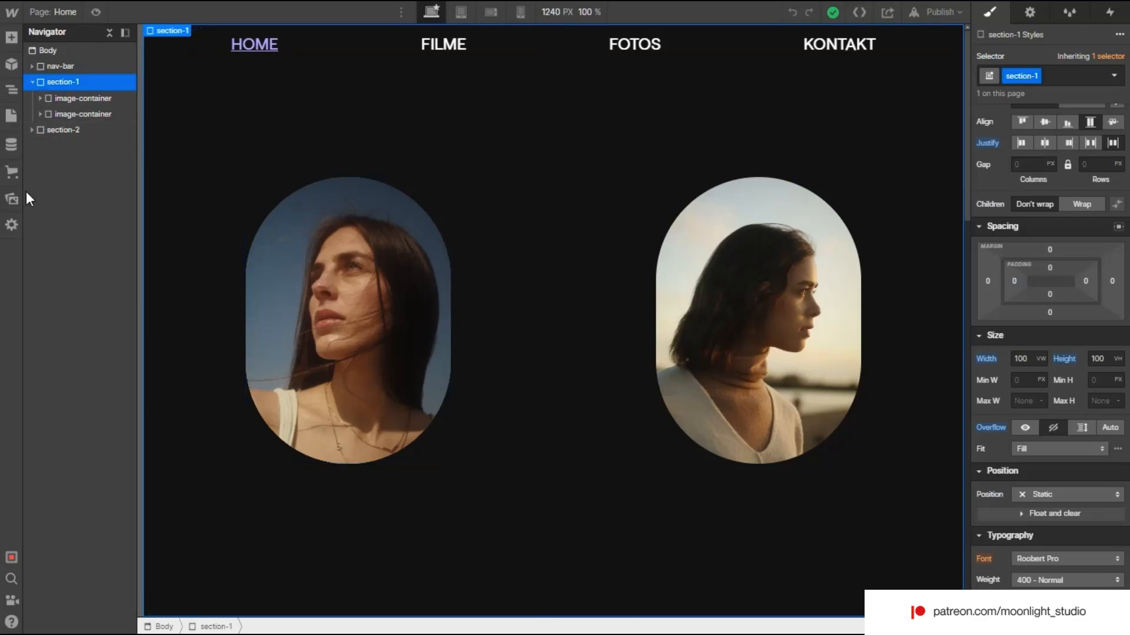
scroll(277, 231, "down", 8)
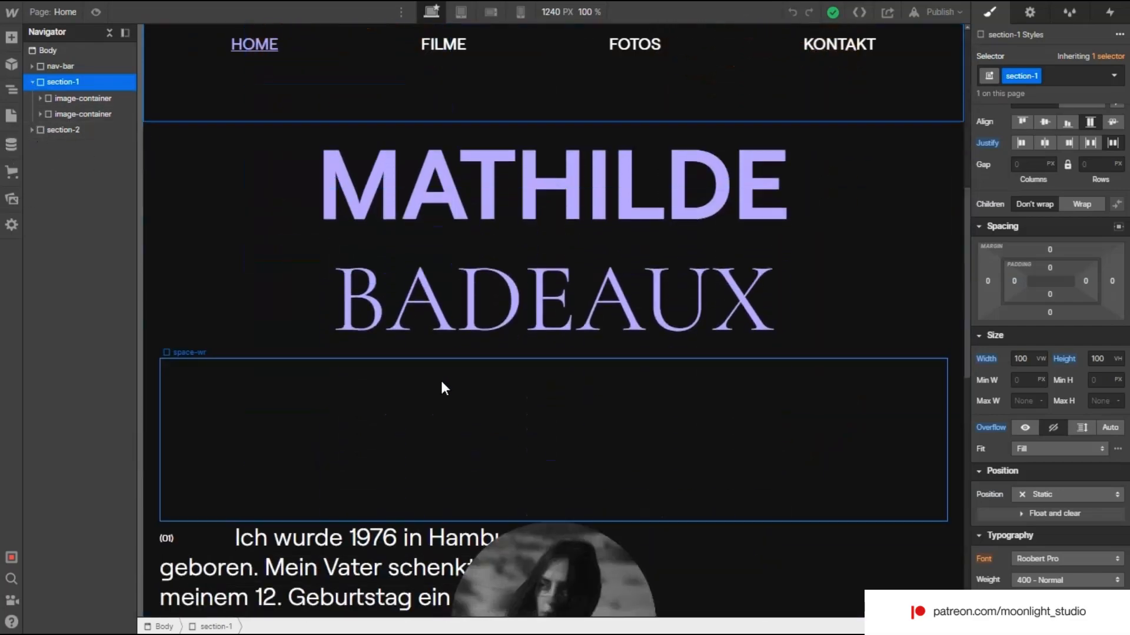
scroll(444, 388, "down", 10)
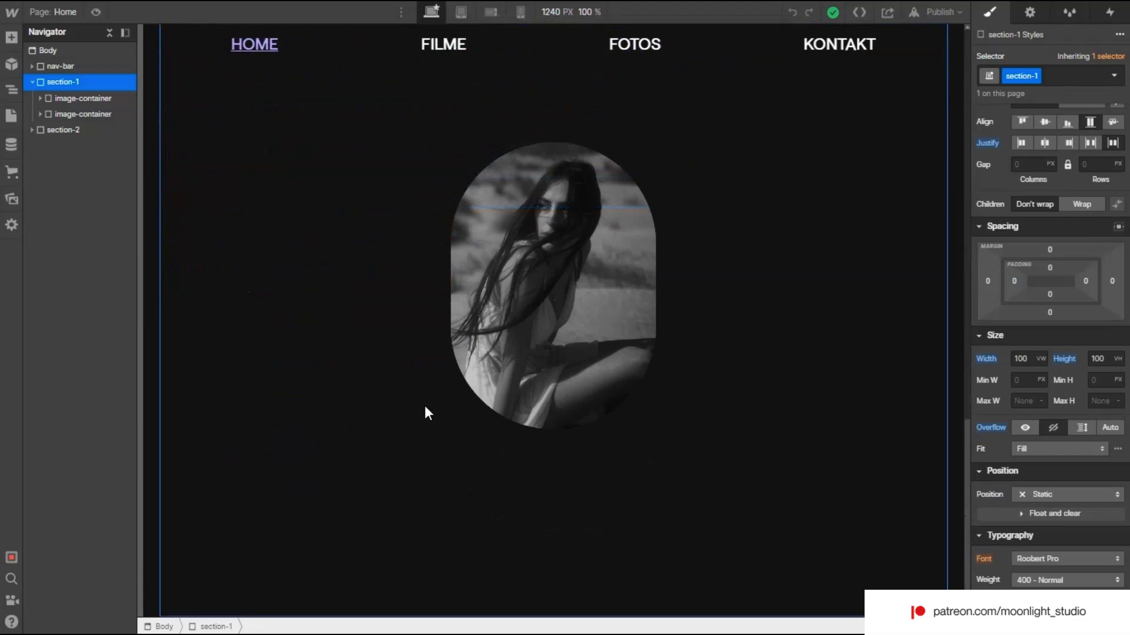
scroll(442, 340, "up", 3)
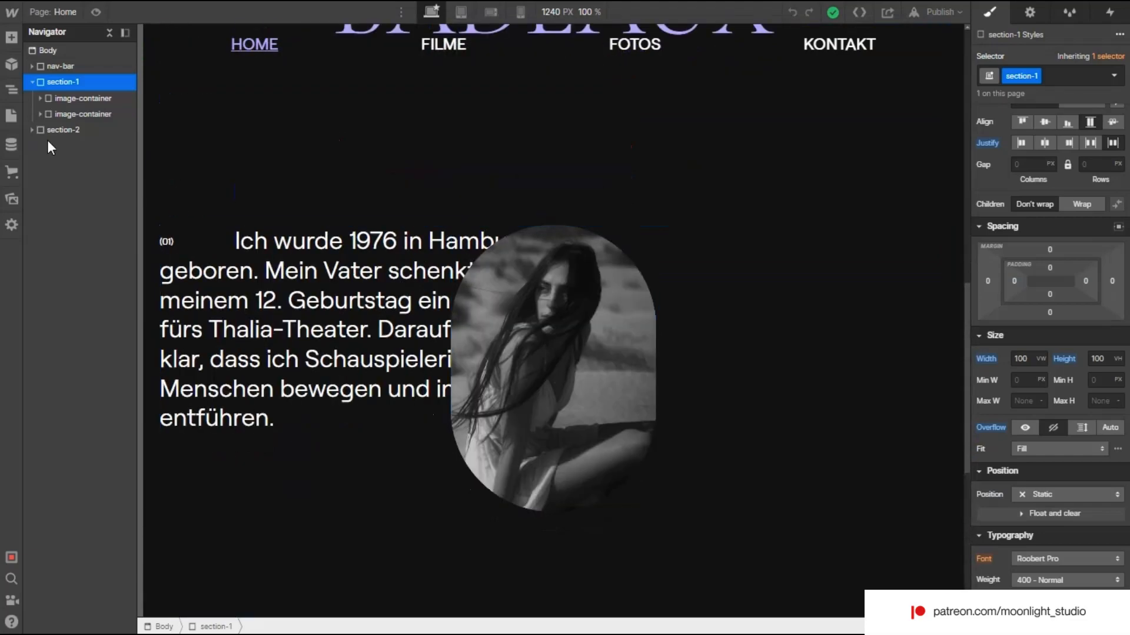
- Examine section-2's styles and its content on the Home page, and compare them with section-1
left_click(33, 81)
left_click(33, 81)
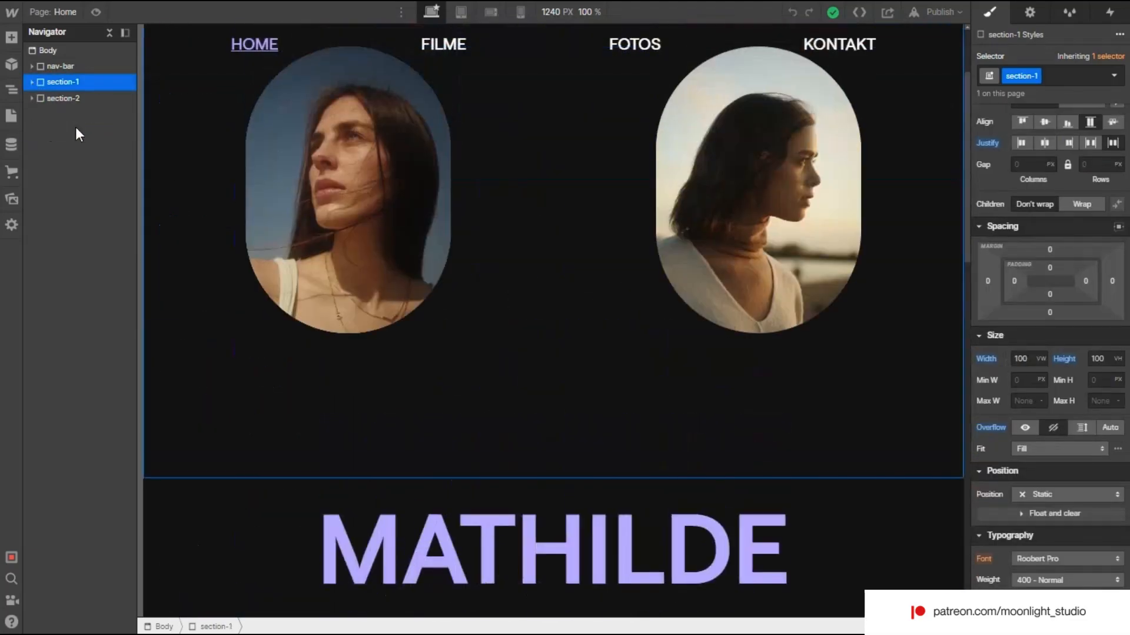
left_click(77, 98)
scroll(436, 302, "down", 2)
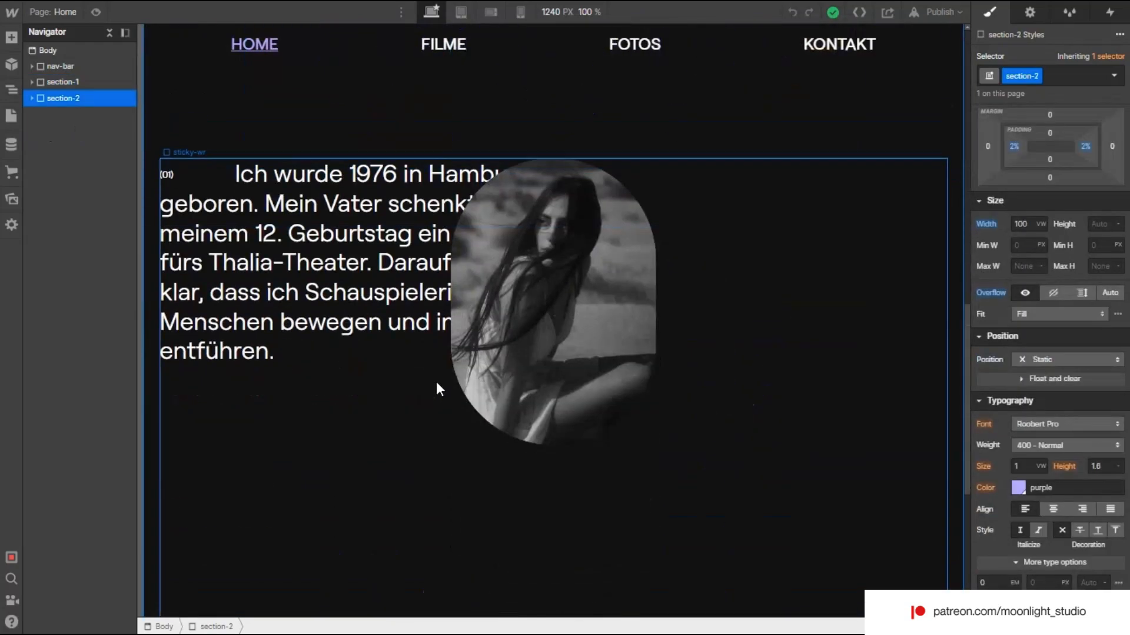
scroll(449, 394, "down", 5)
scroll(390, 413, "up", 6)
scroll(391, 413, "up", 10)
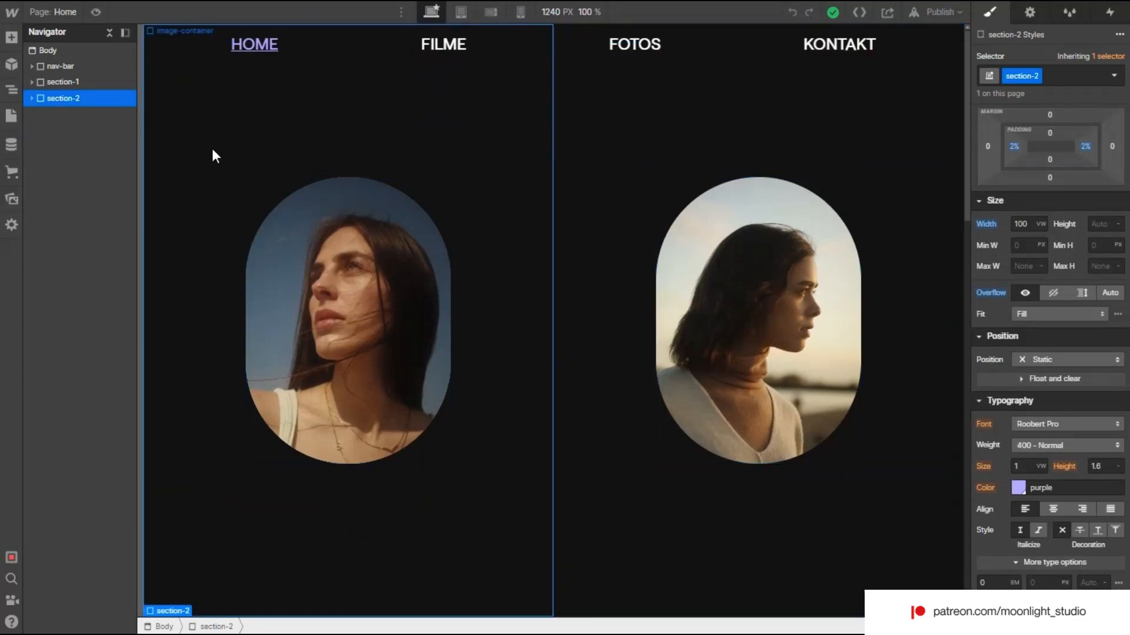
left_click(90, 82)
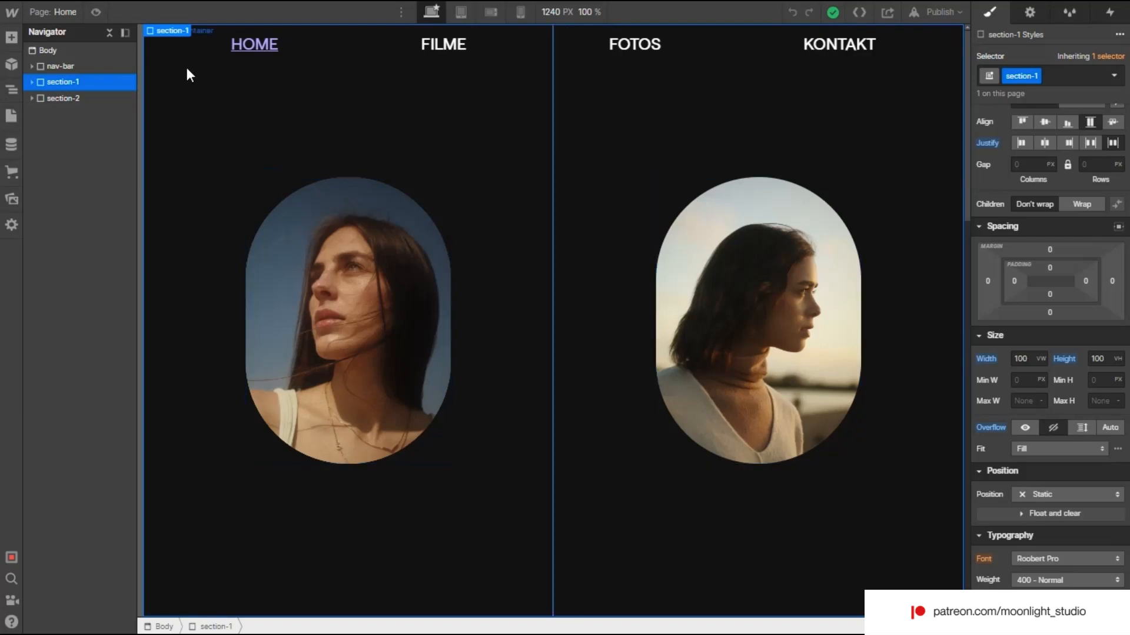
- Copy the Home page's nav-bar into the body of the test page and justify its links with space between
left_click(387, 49)
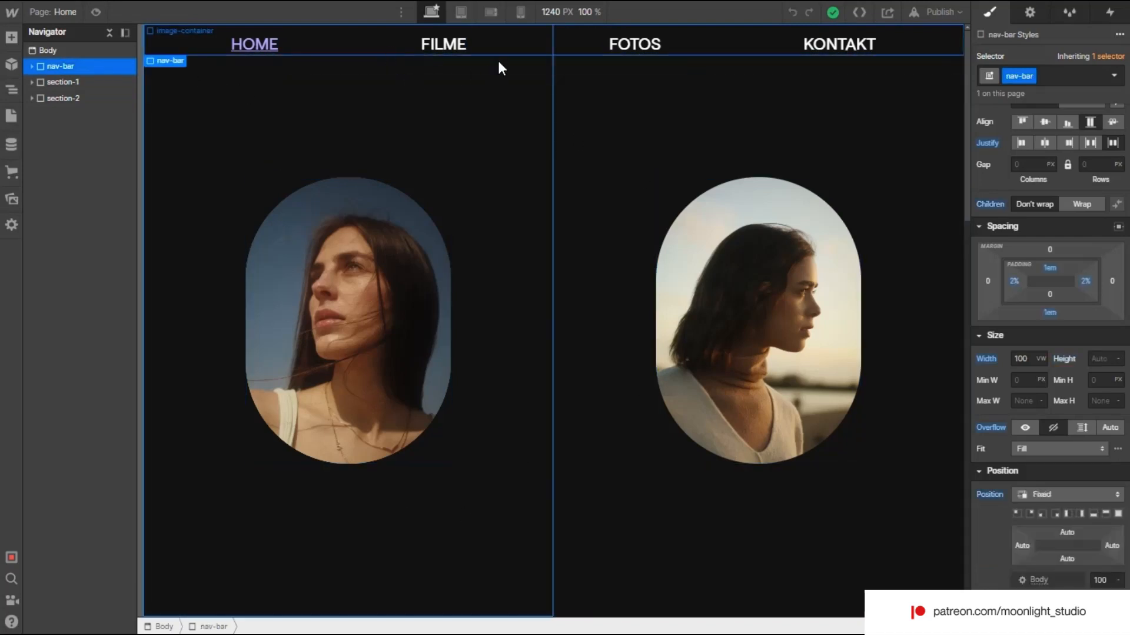
left_click(11, 131)
left_click(12, 121)
left_click(59, 133)
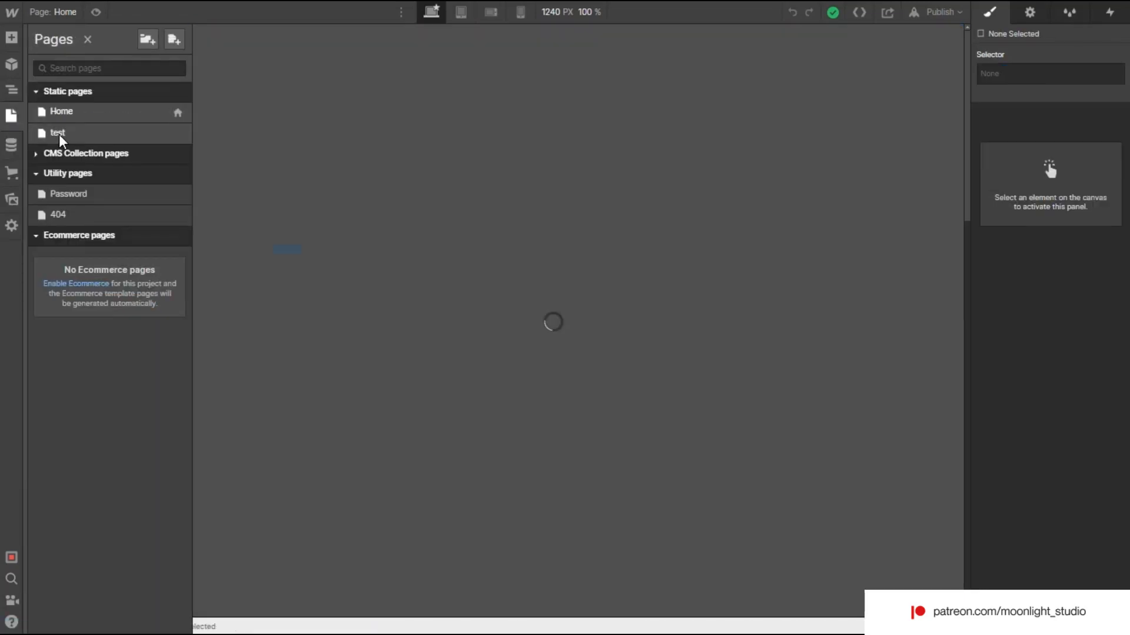
key("ctrl+v")
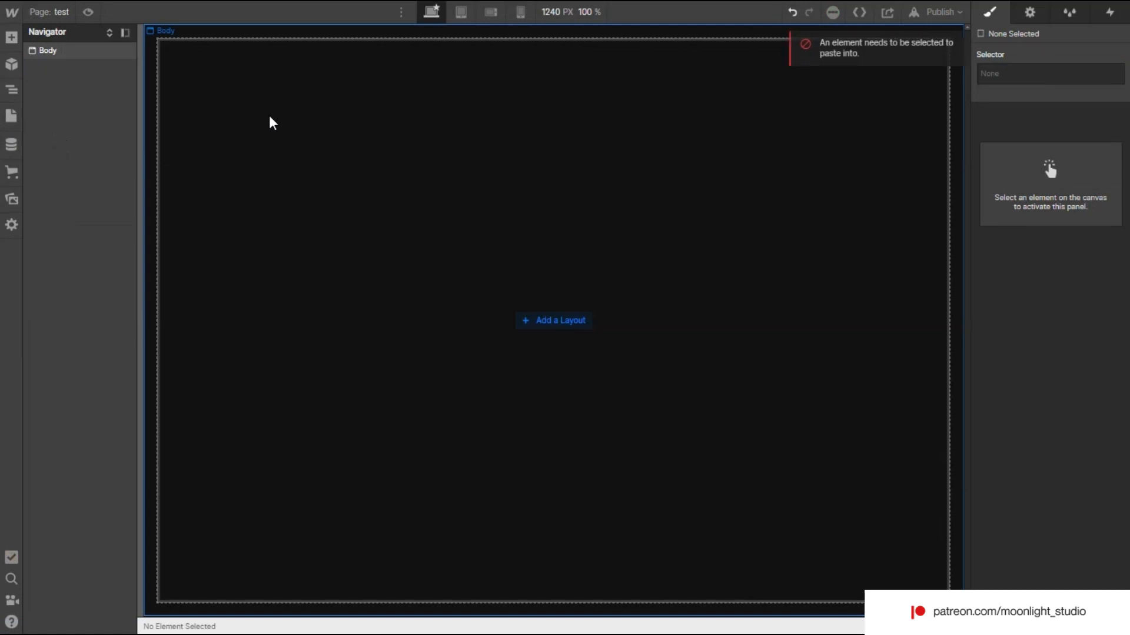
left_click(270, 123)
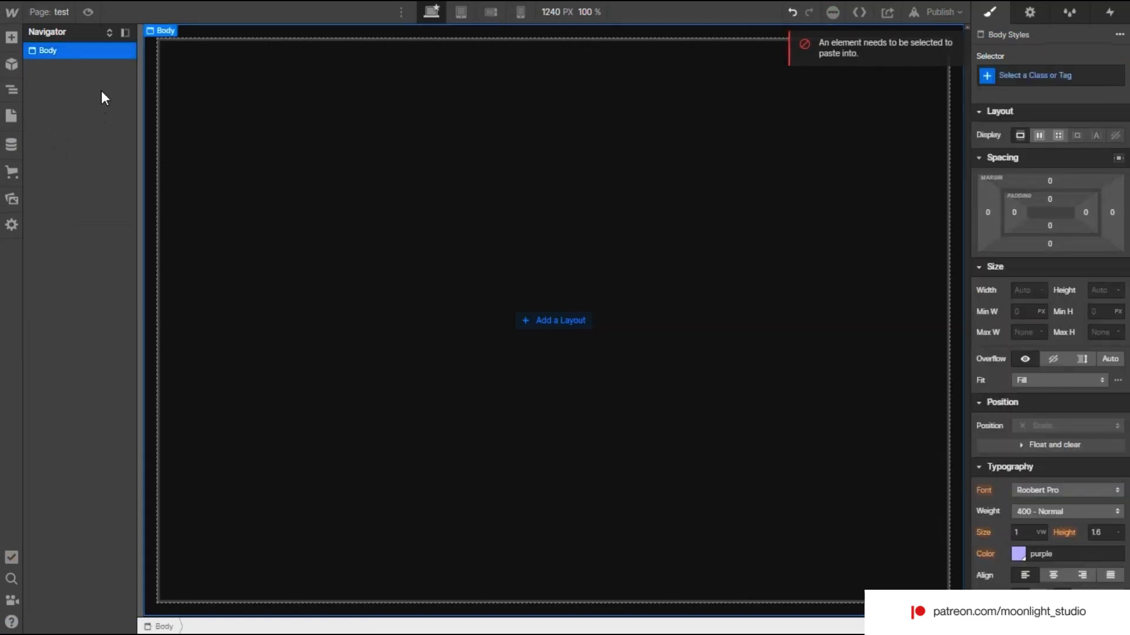
key("ctrl+v")
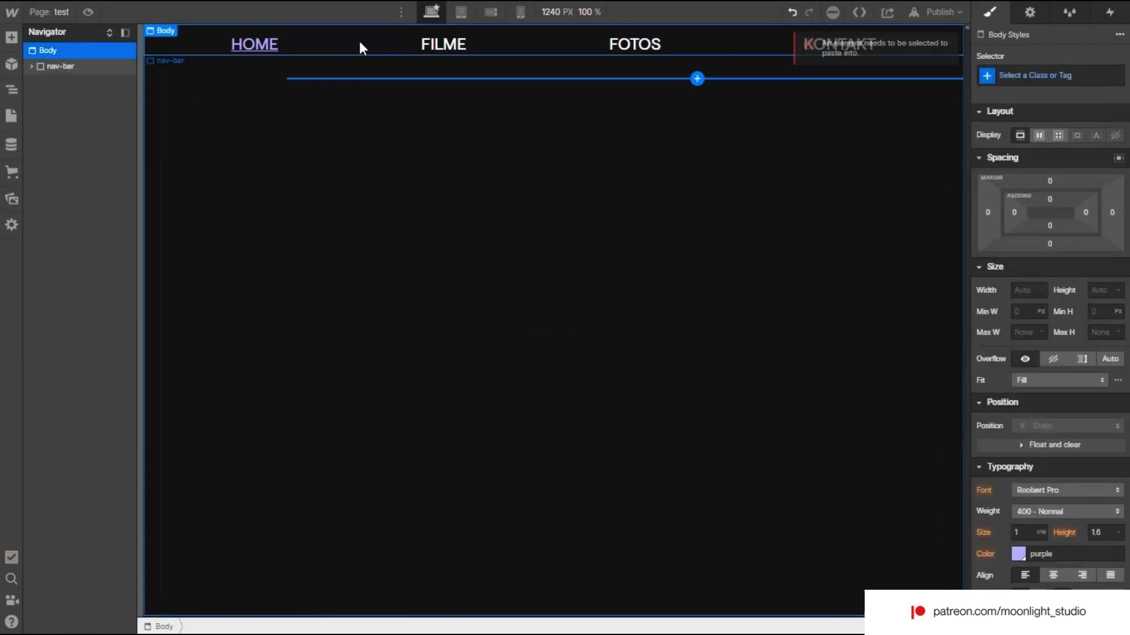
left_click(360, 47)
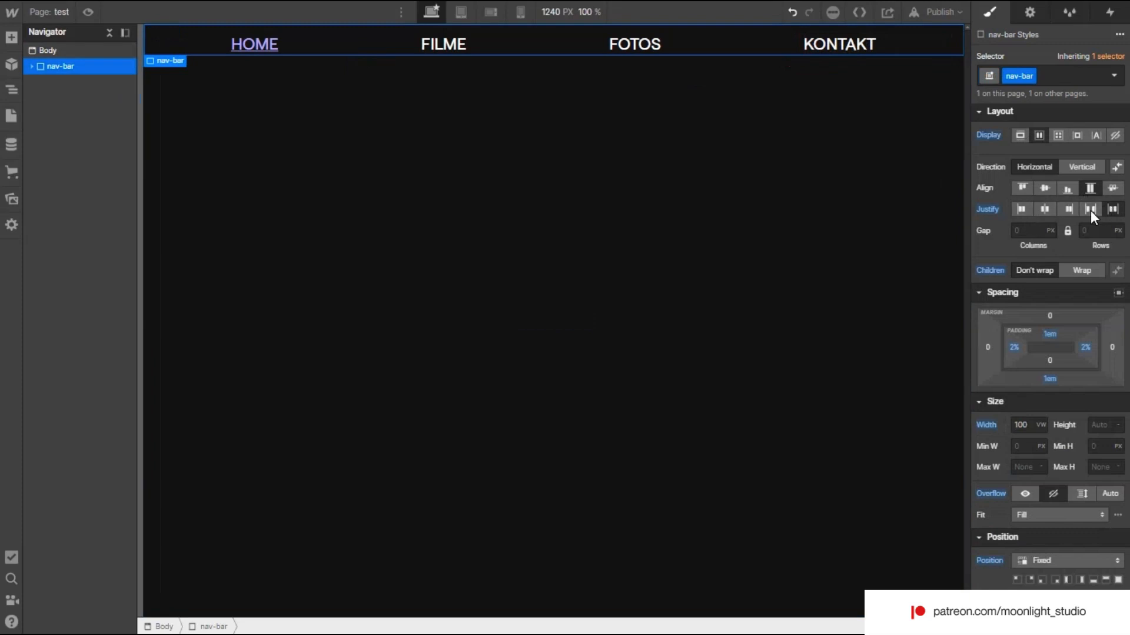
left_click(1089, 209)
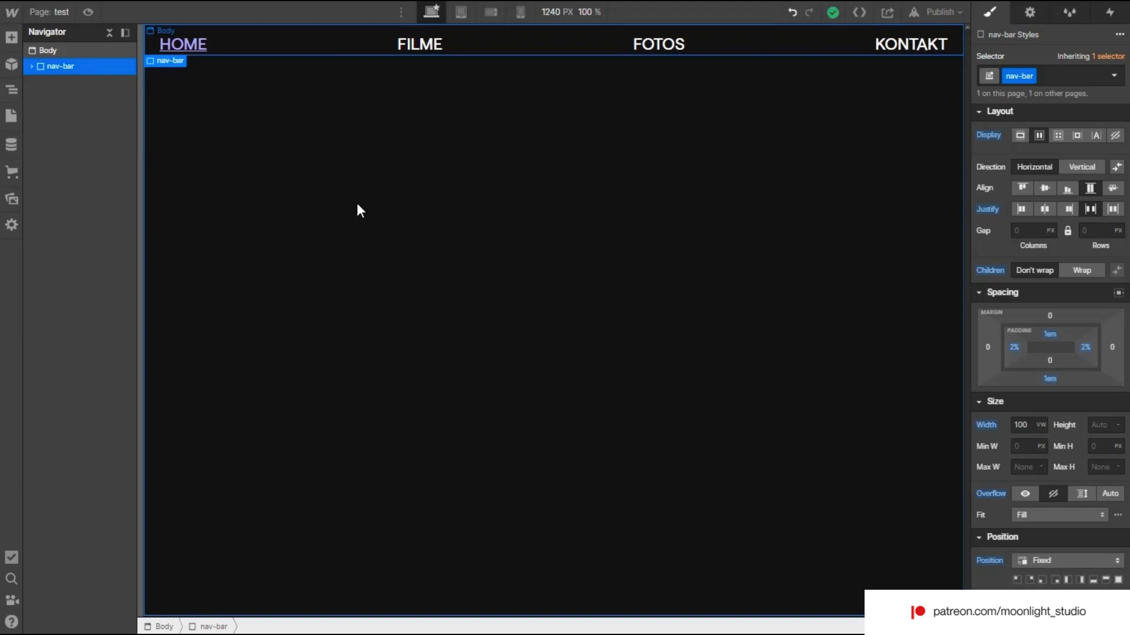
- Check the layout and size styles of section-1 on the Home page, and return to the test page
left_click(11, 116)
left_click(50, 121)
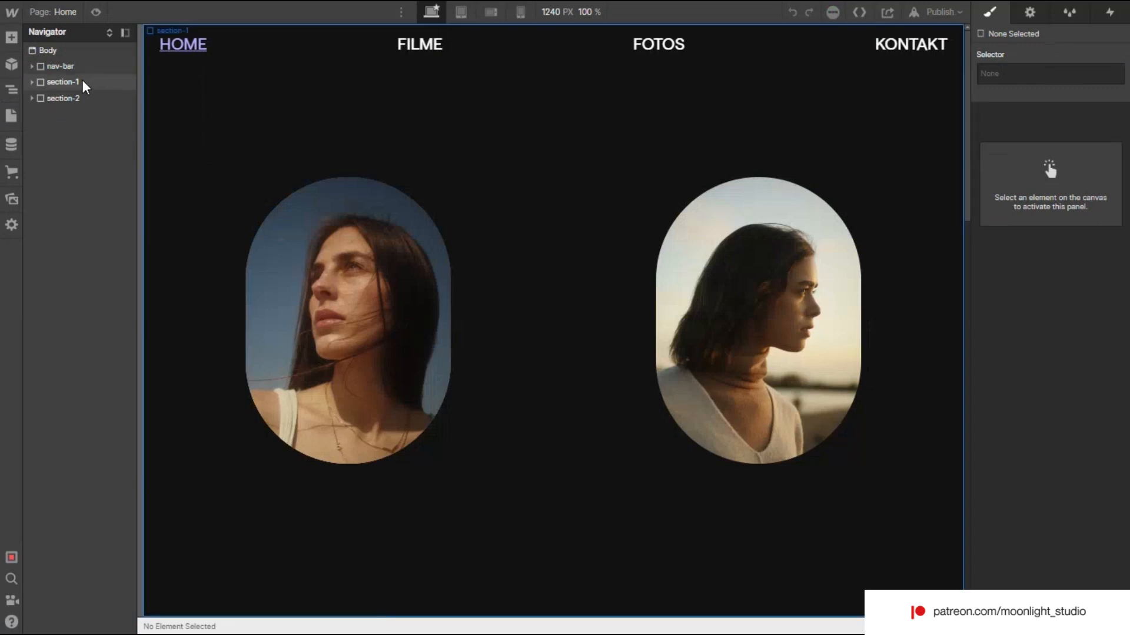
left_click(84, 82)
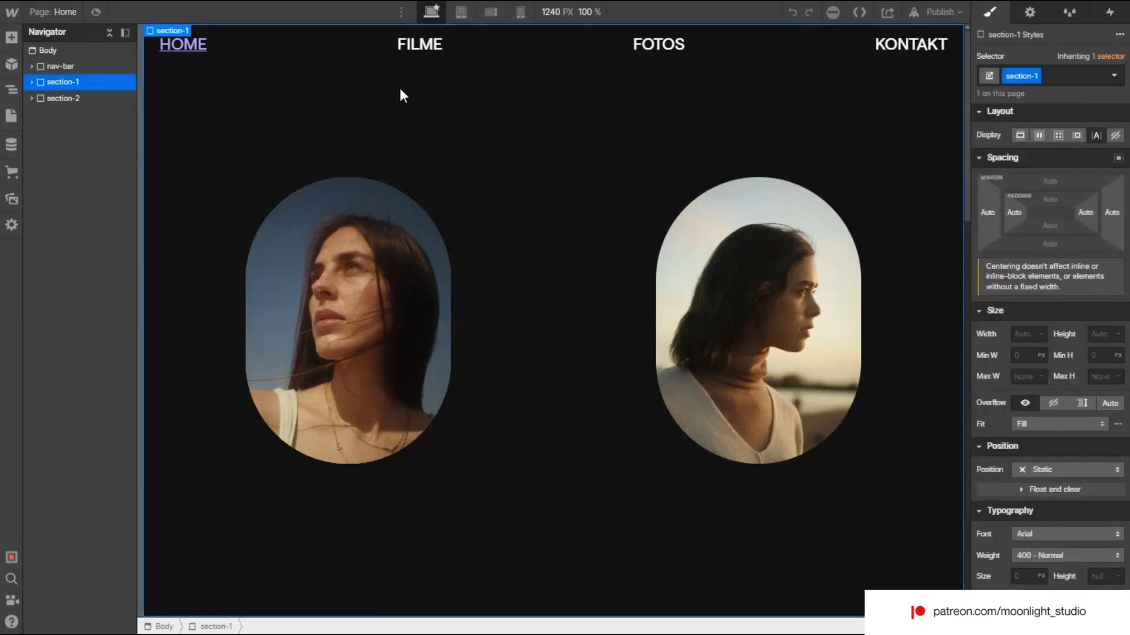
left_click(12, 106)
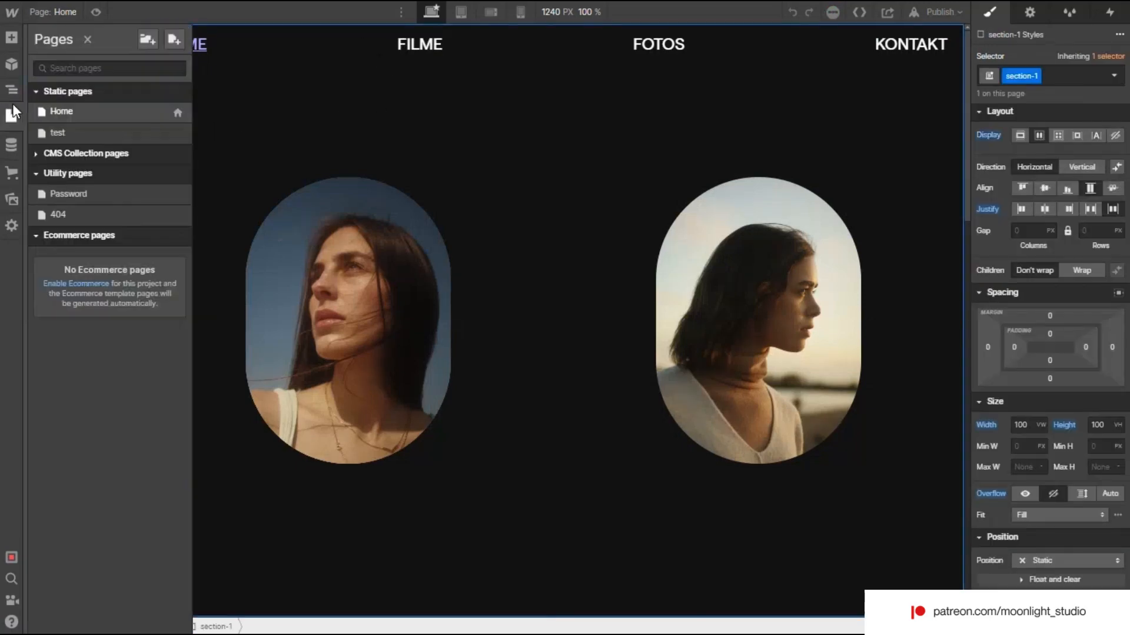
left_click(72, 133)
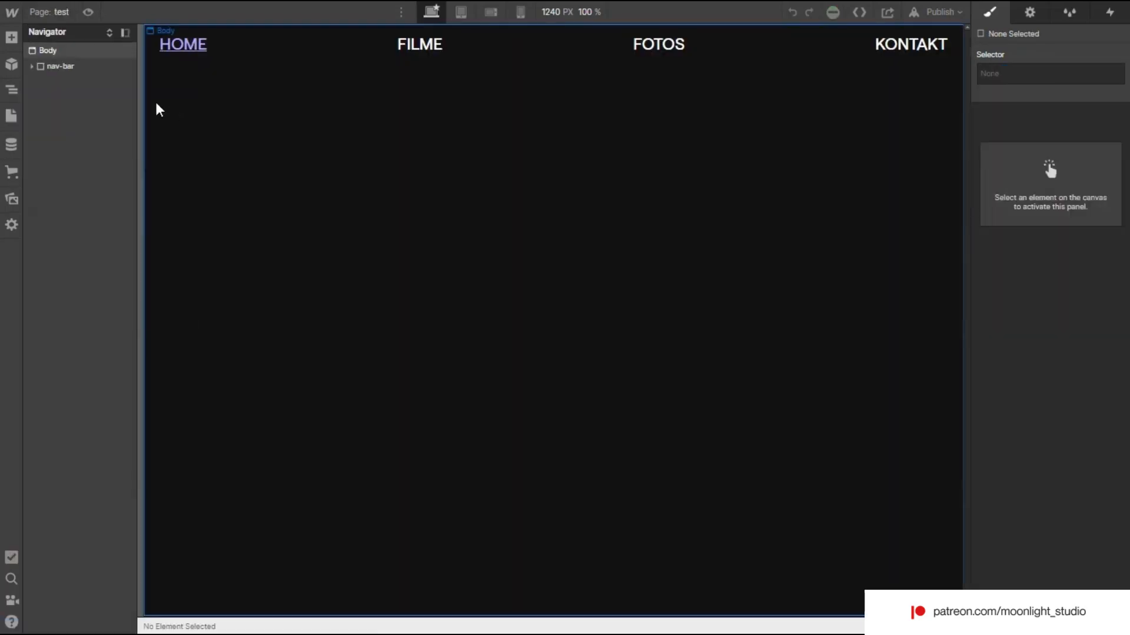
- Add a div block to the body below the nav-bar and give it the class section-1-test
left_click(11, 38)
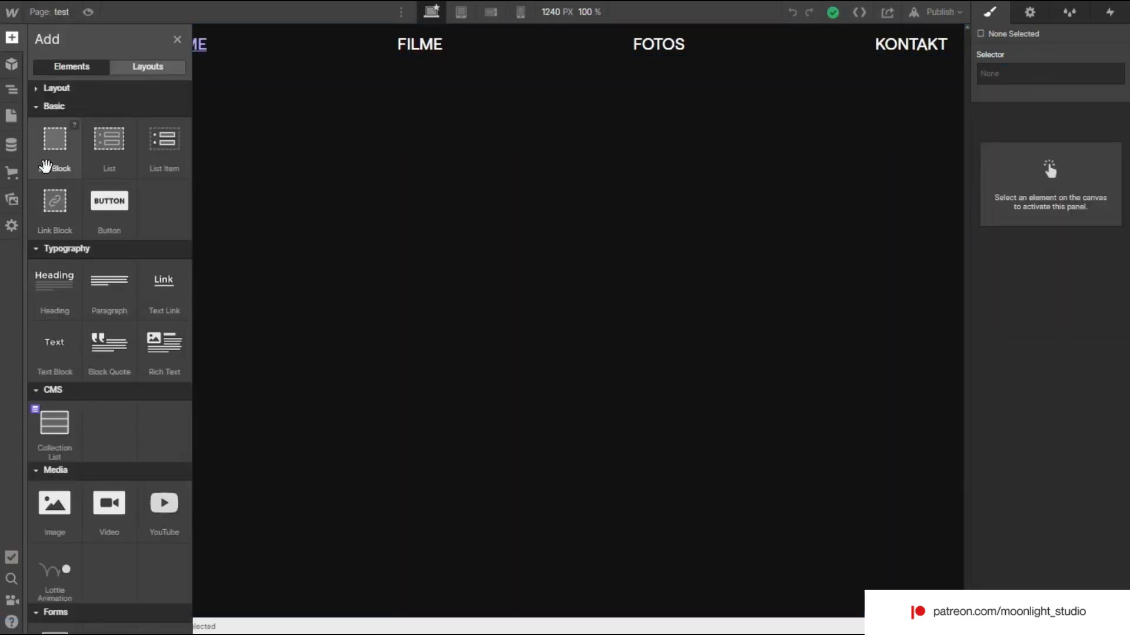
left_click_drag(46, 146, 46, 106)
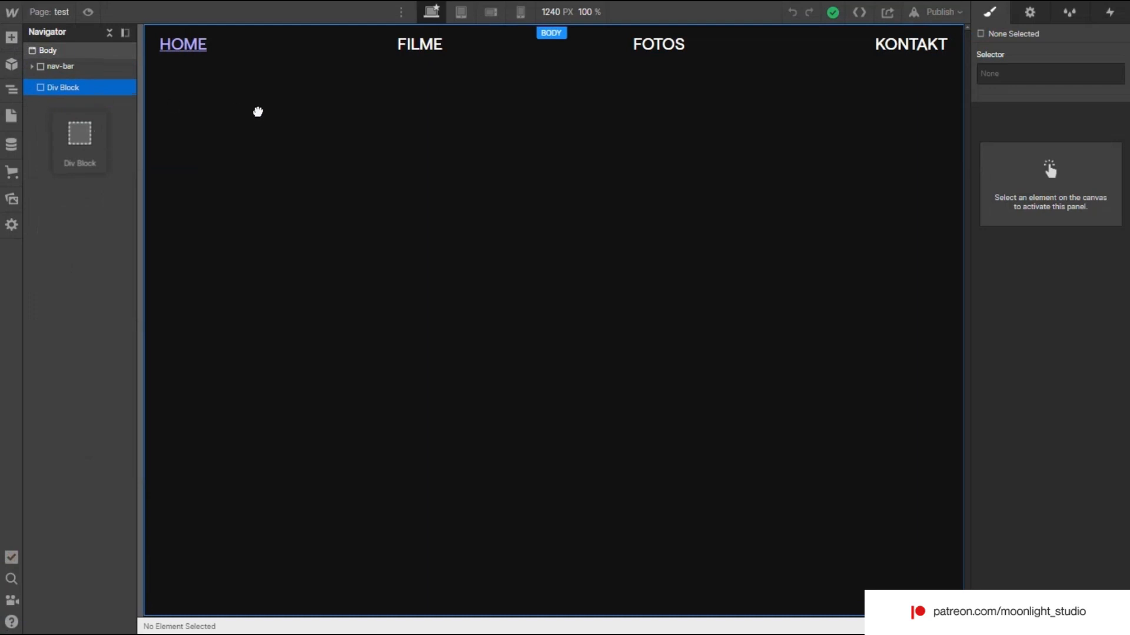
left_click_drag(258, 111, 259, 111)
left_click(1006, 76)
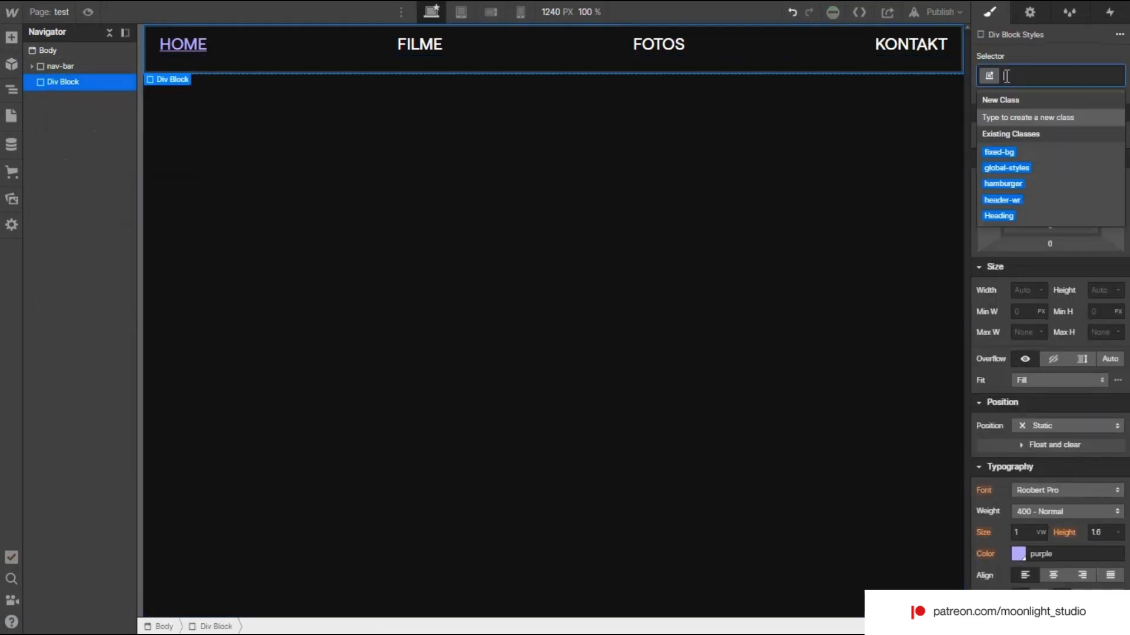
type("section-")
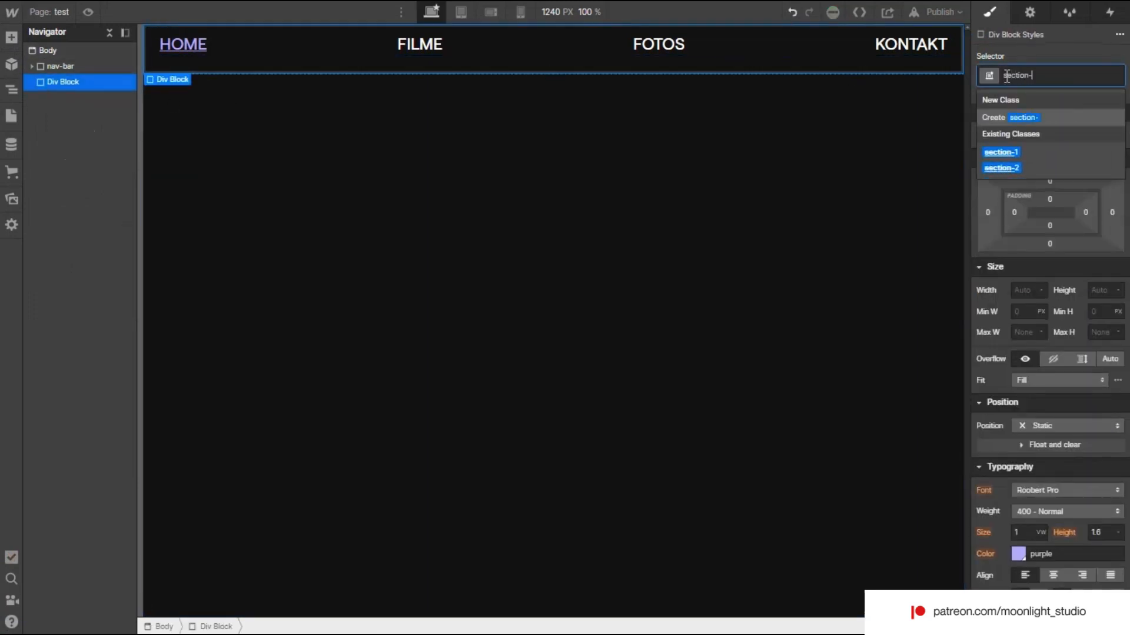
type("1-test")
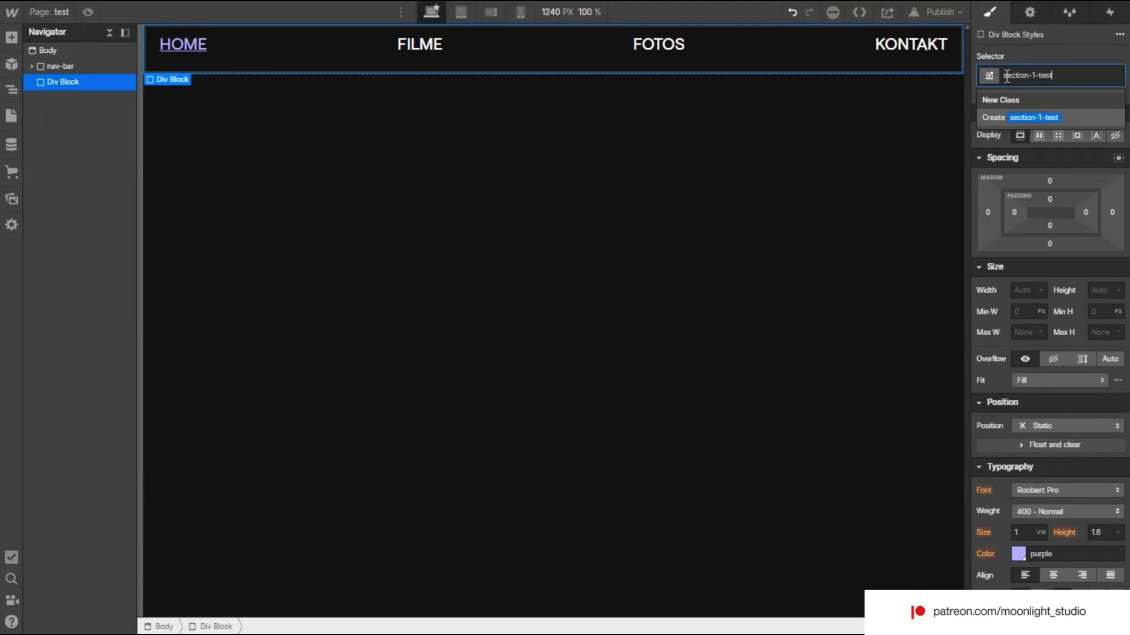
key("Return")
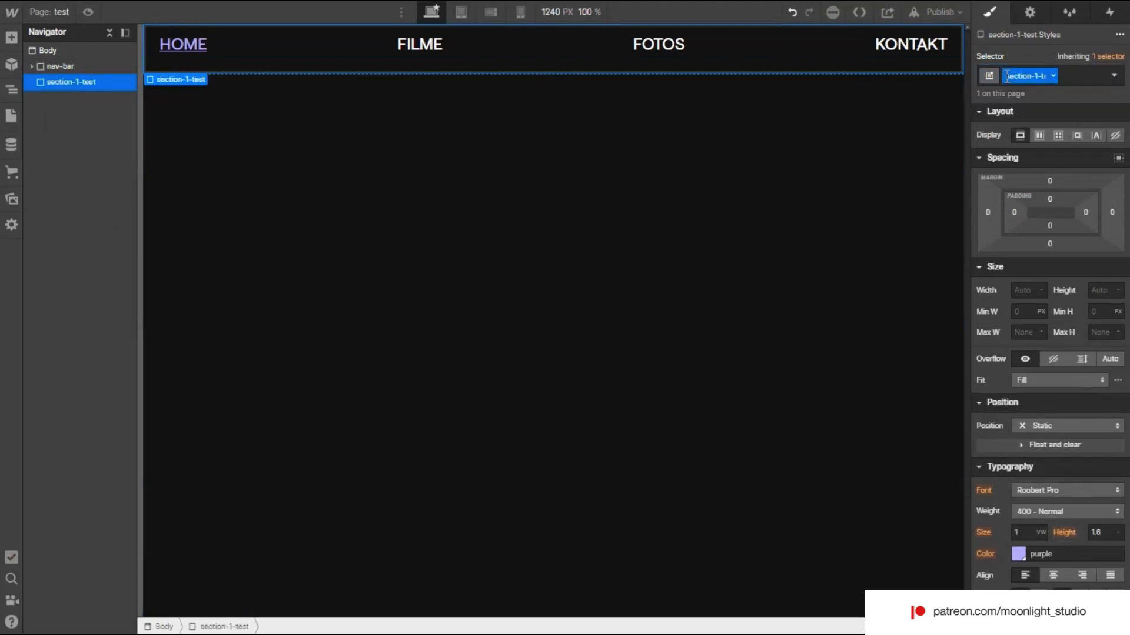
- Set the section-1-test block's width to 100 vw and height to 100 vh
left_click(1026, 292)
type("100vw")
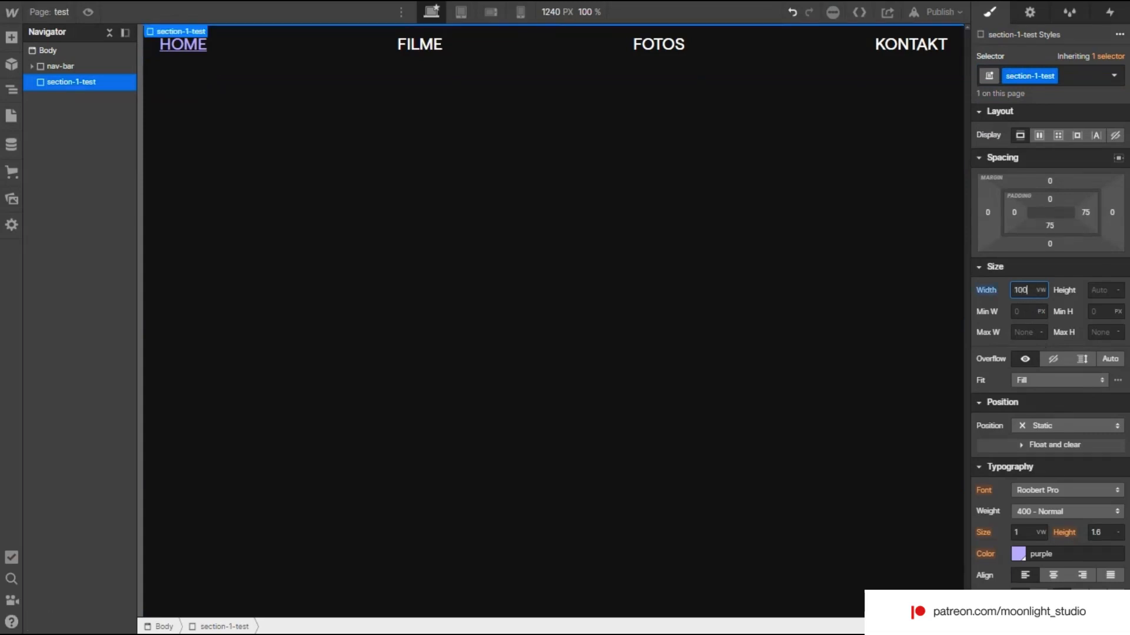
key("Tab")
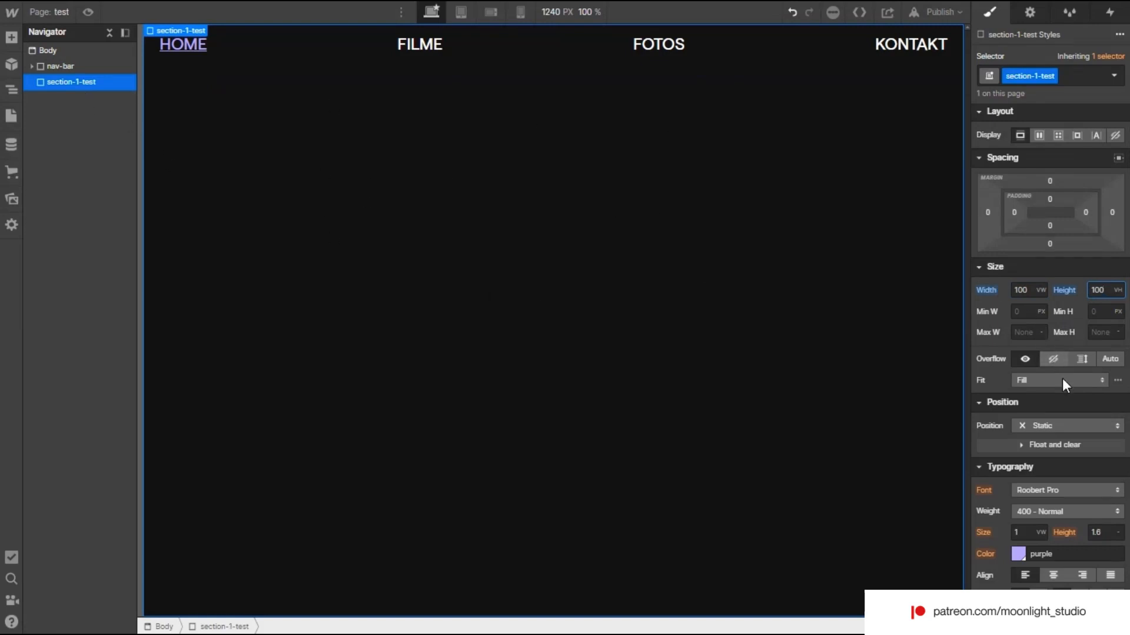
scroll(1059, 412, "down", 1)
scroll(1064, 433, "down", 5)
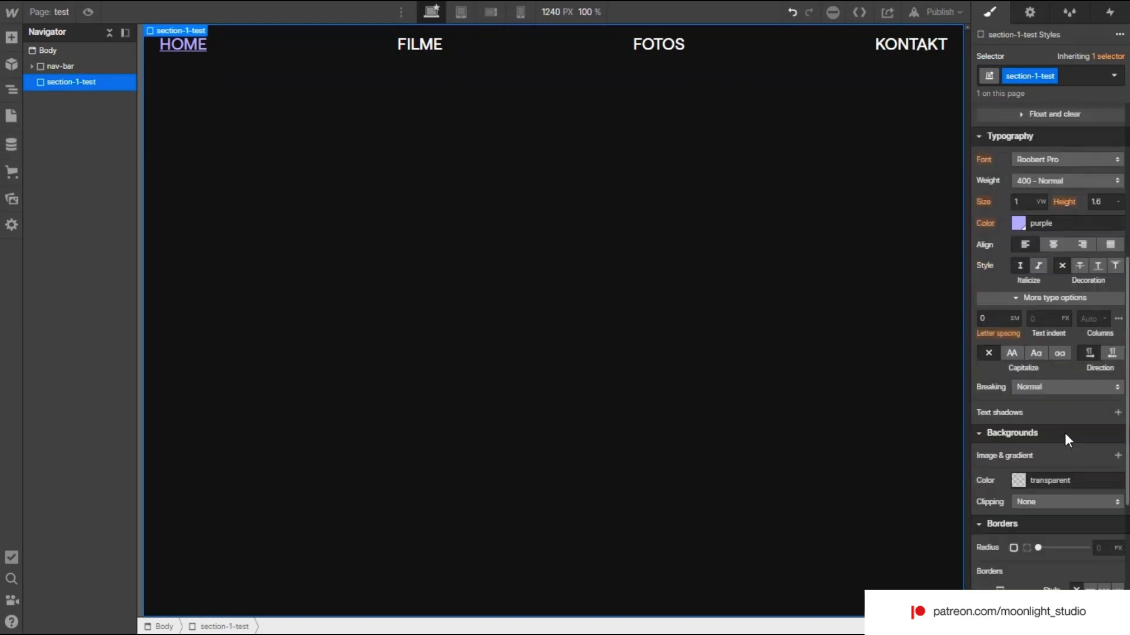
scroll(1064, 433, "up", 5)
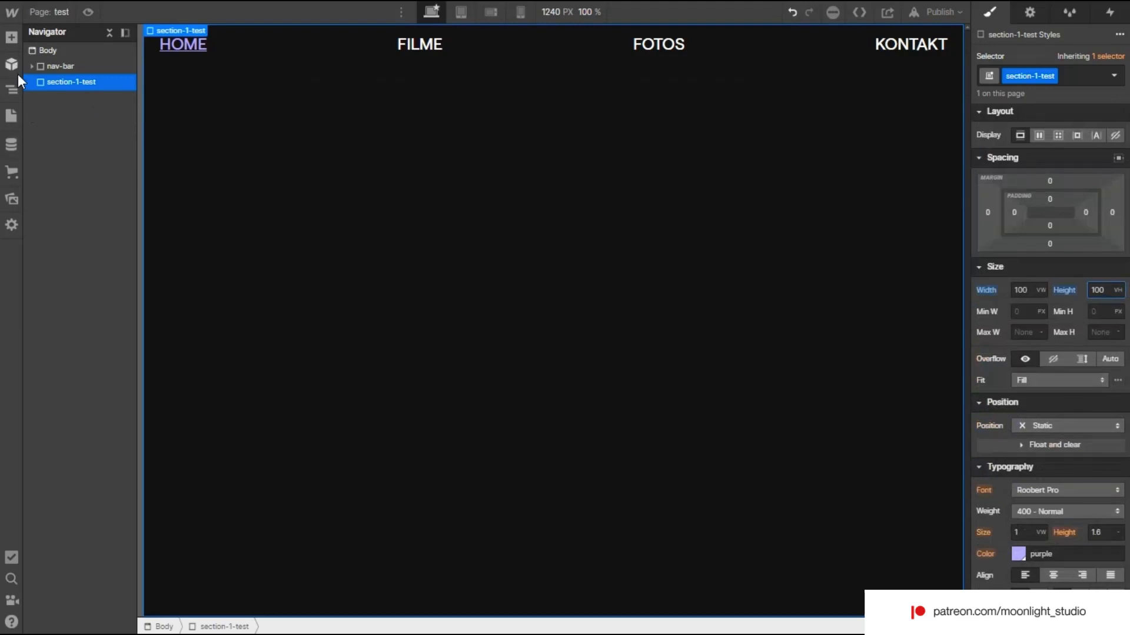
- Check the layout and size styles of the second image-container on the Home page, and return to the test page
left_click(11, 37)
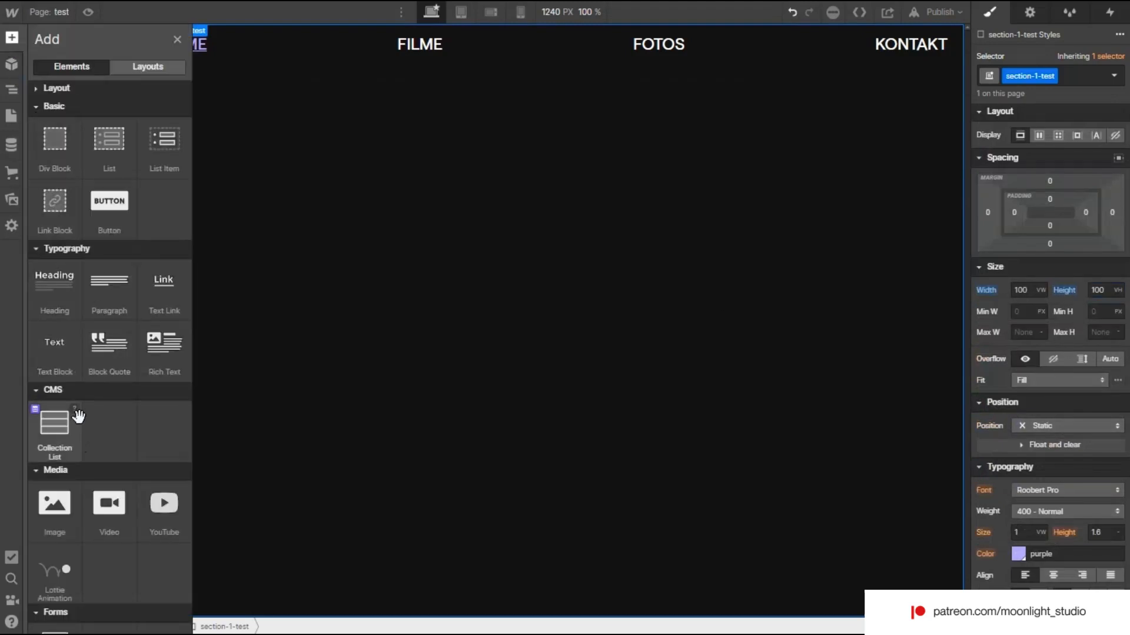
left_click(10, 115)
left_click(79, 105)
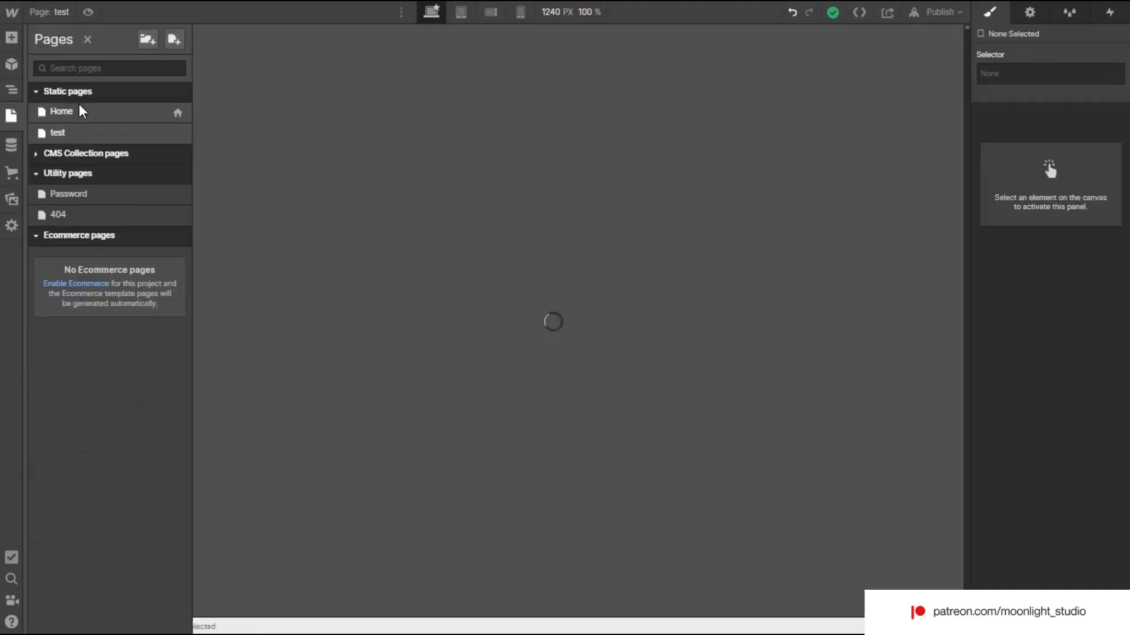
left_click(611, 132)
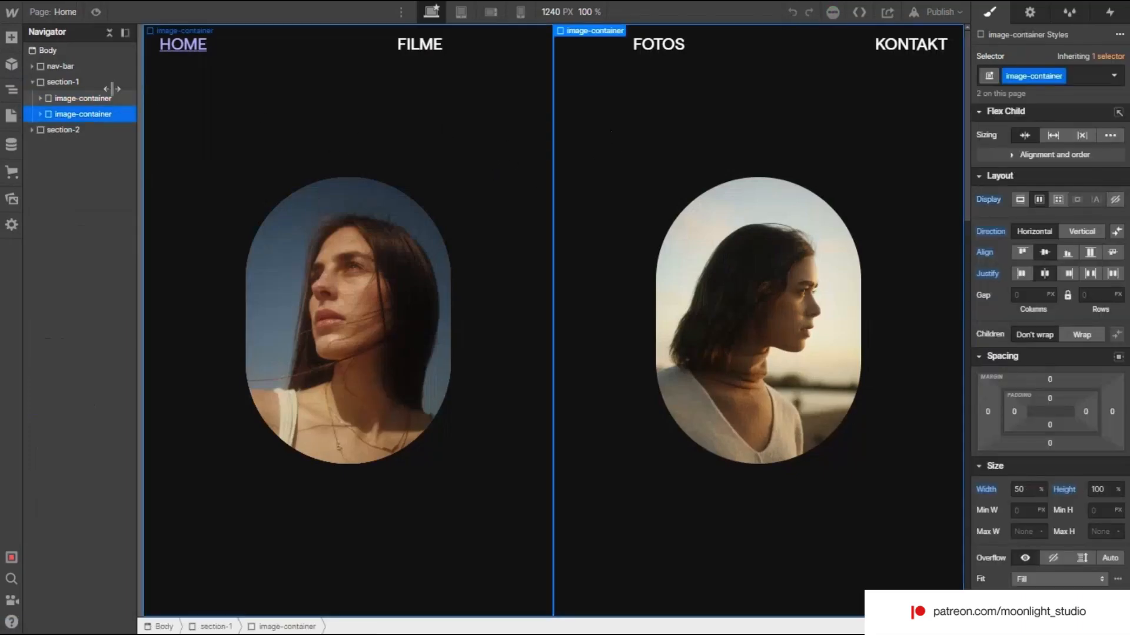
left_click(11, 116)
left_click(68, 137)
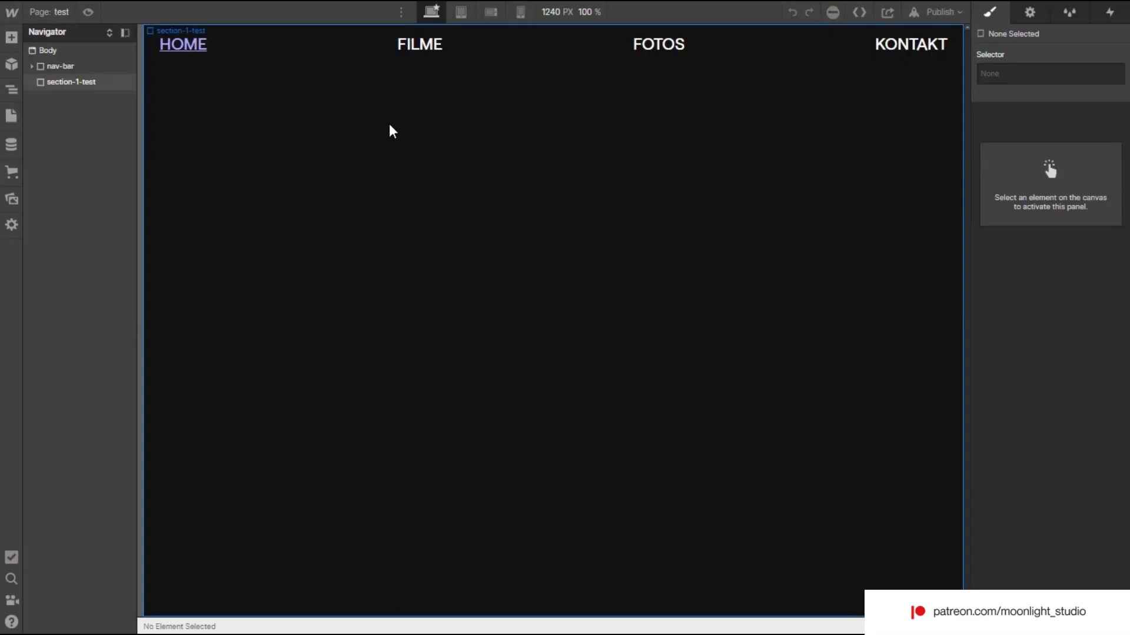
- Add a div block inside section-1-test and give it the class image-wr-cl
left_click(12, 37)
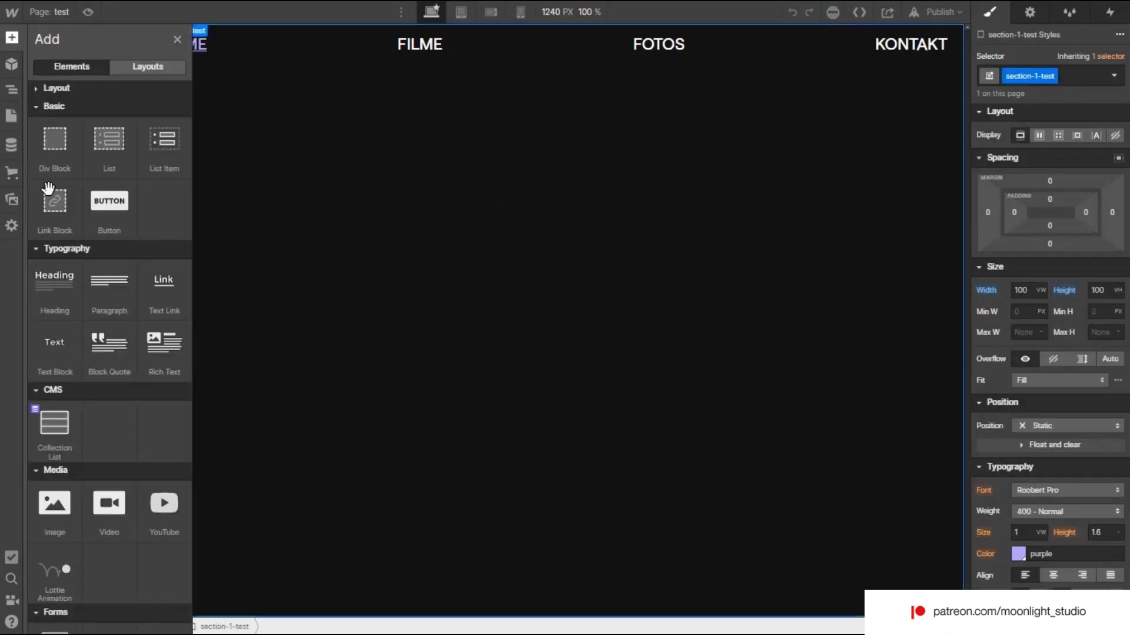
left_click_drag(48, 189, 63, 82)
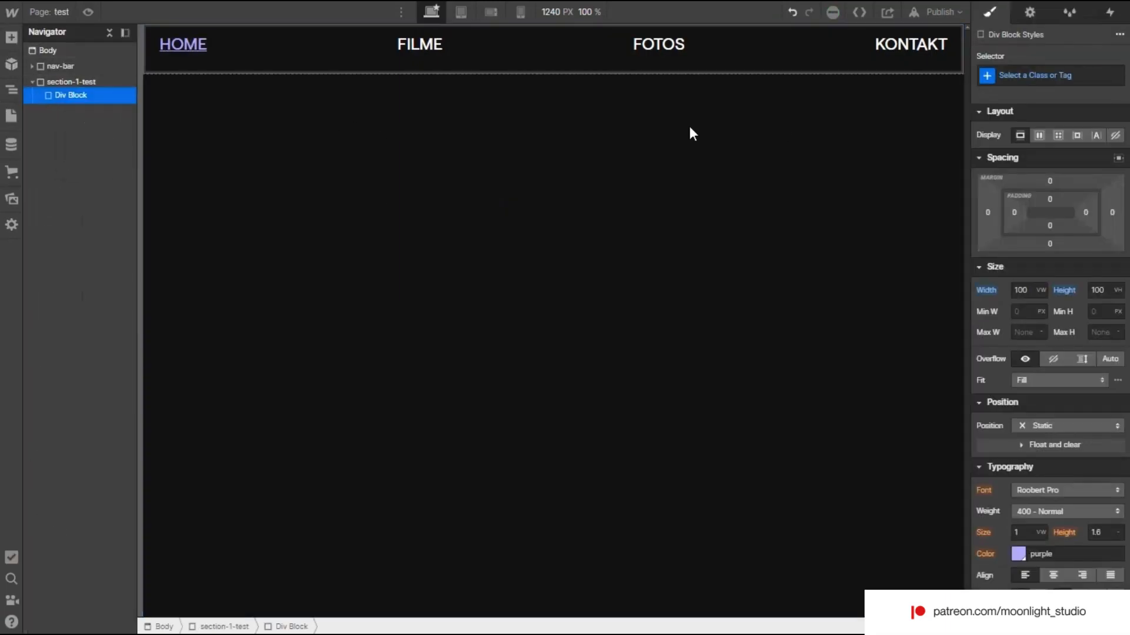
left_click(1033, 77)
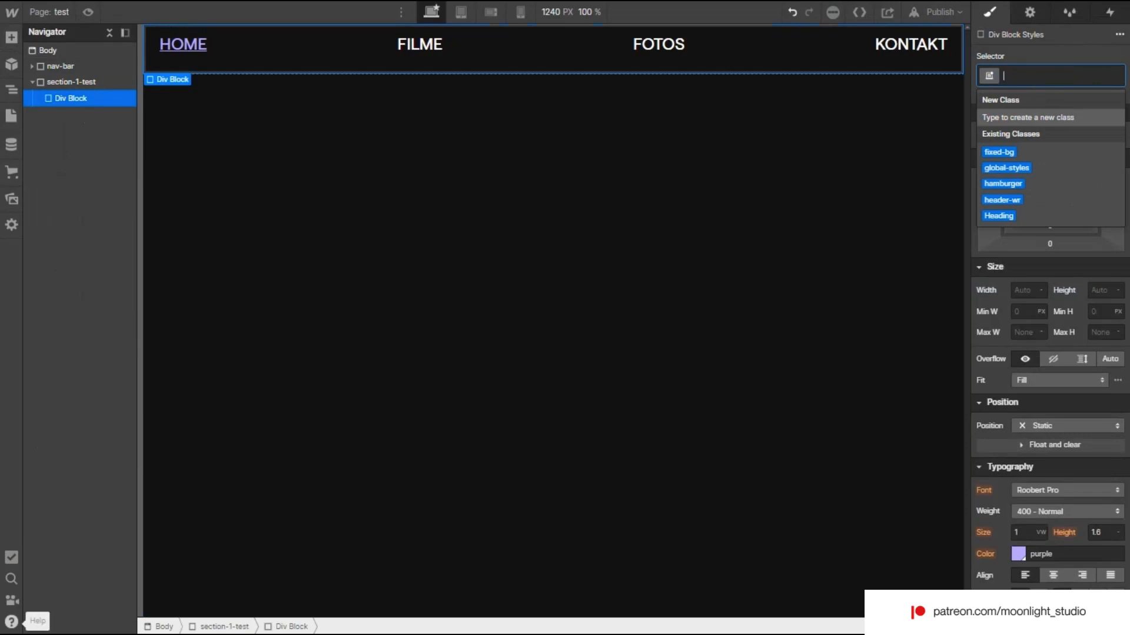
type("image-")
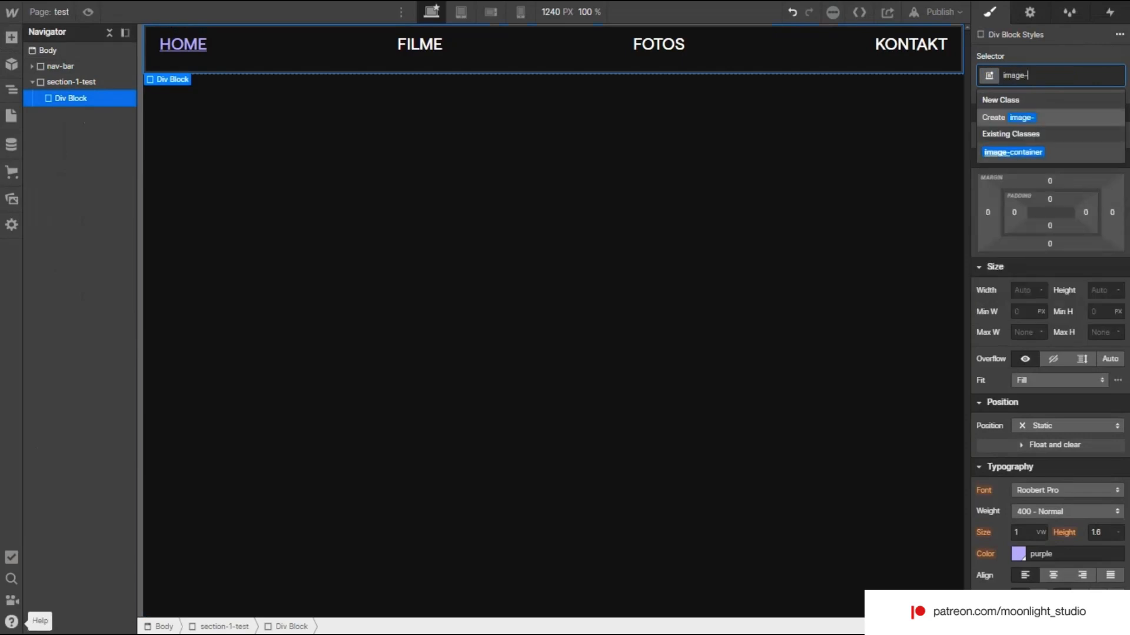
type("wr-cl")
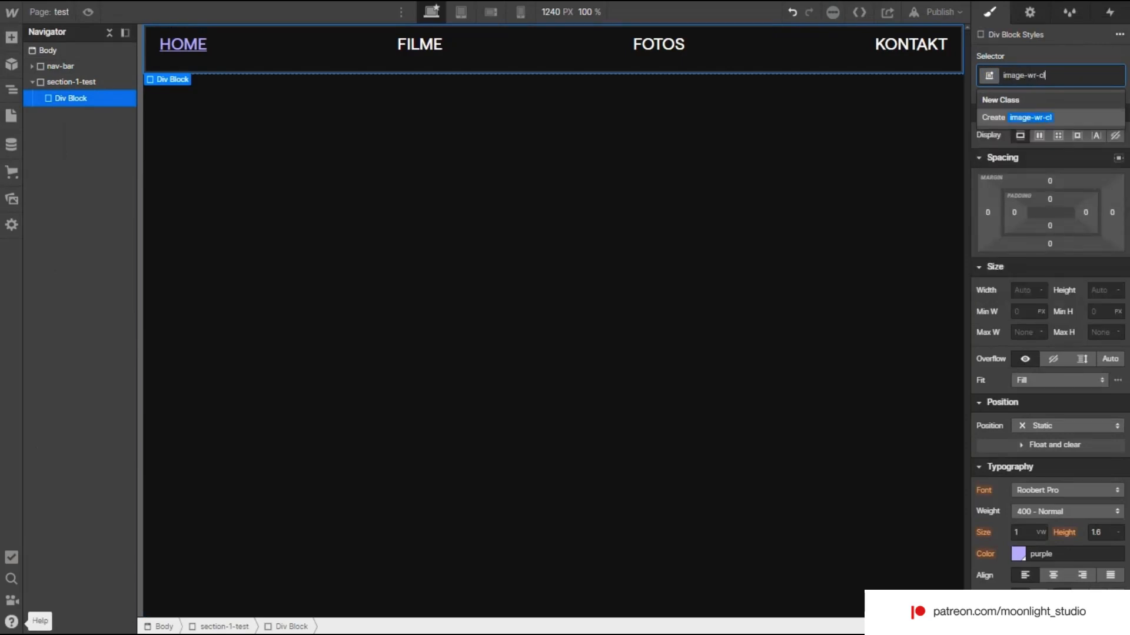
key("Return")
- Set the image-wr-cl block's width to 50 vw and height to 100 vh
left_click(1024, 291)
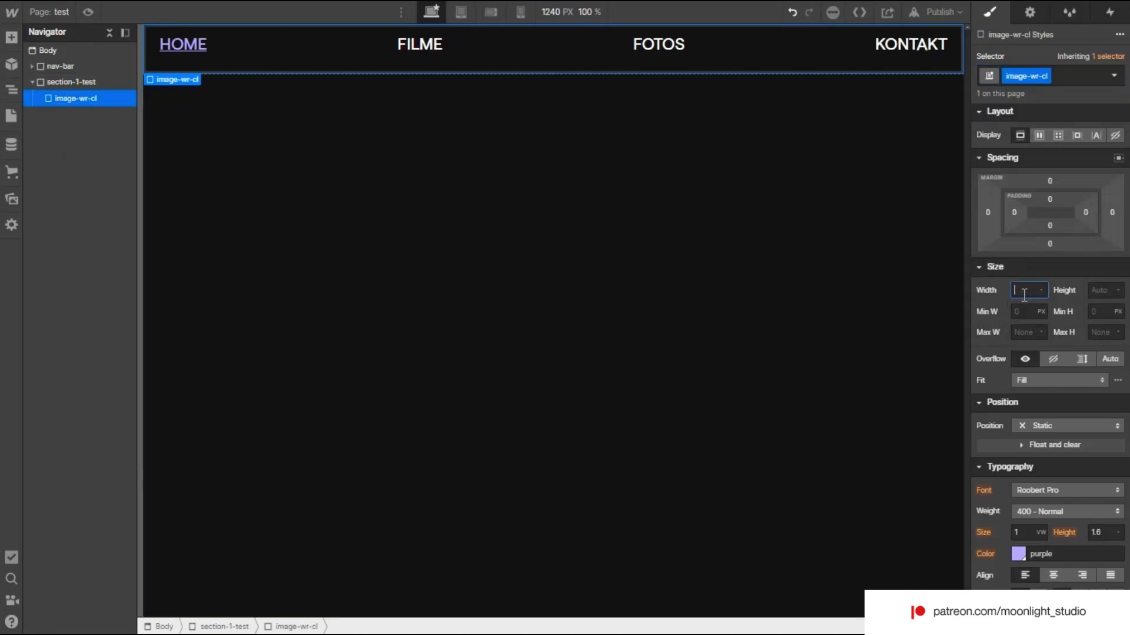
type("50vw")
key("Return")
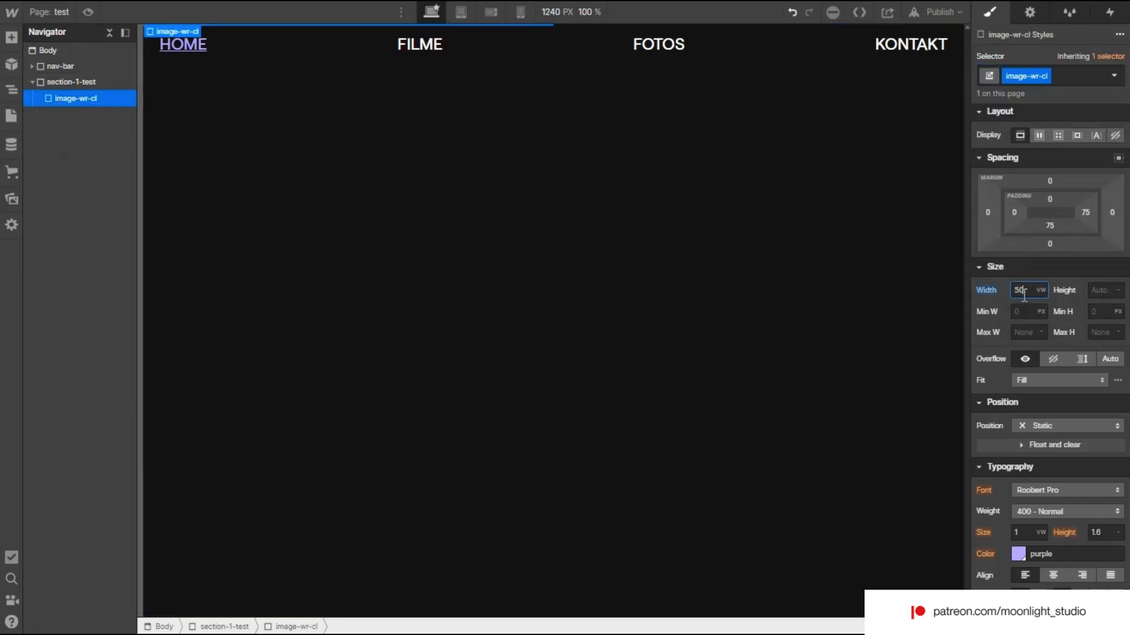
left_click(1095, 289)
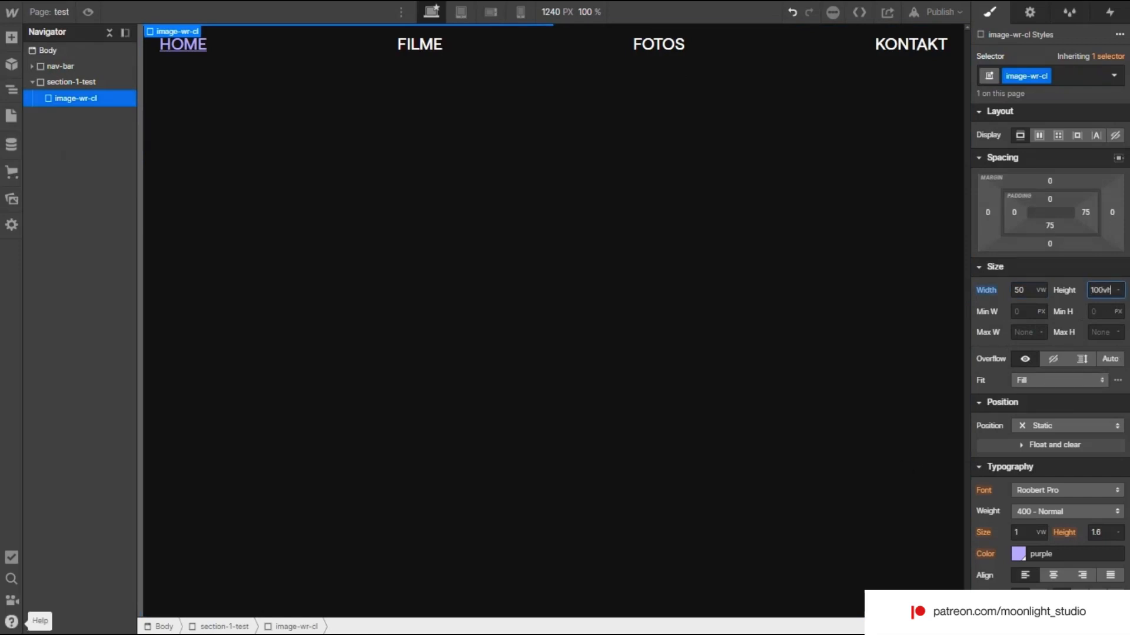
key("Return")
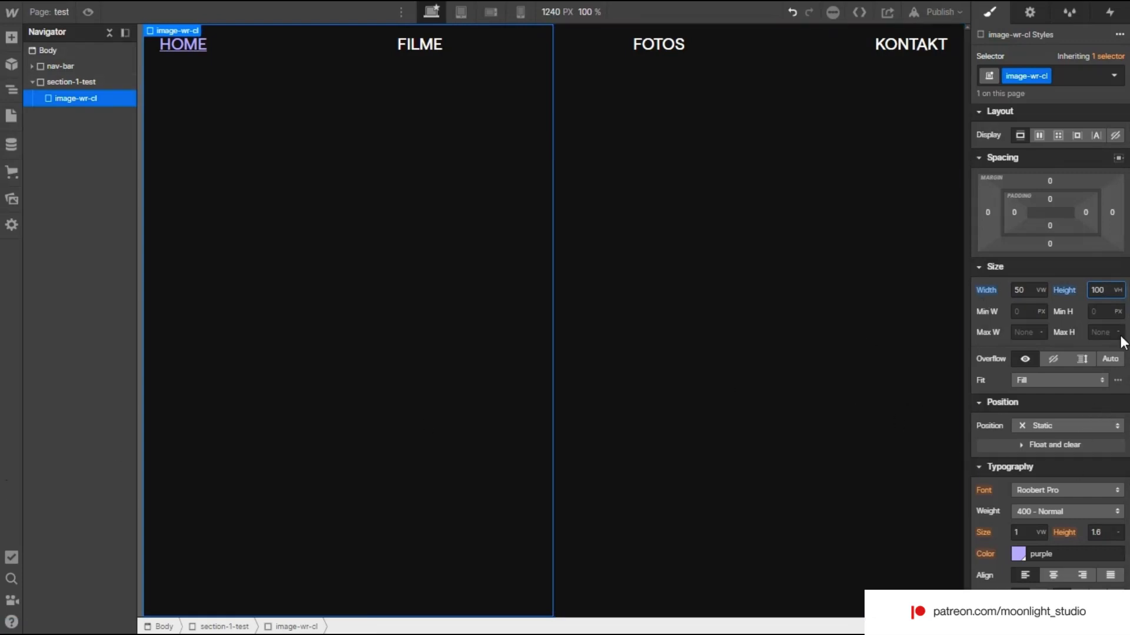
- Duplicate the image-wr-cl block within section-1-test
left_click(70, 84)
left_click(71, 99)
right_click(174, 26)
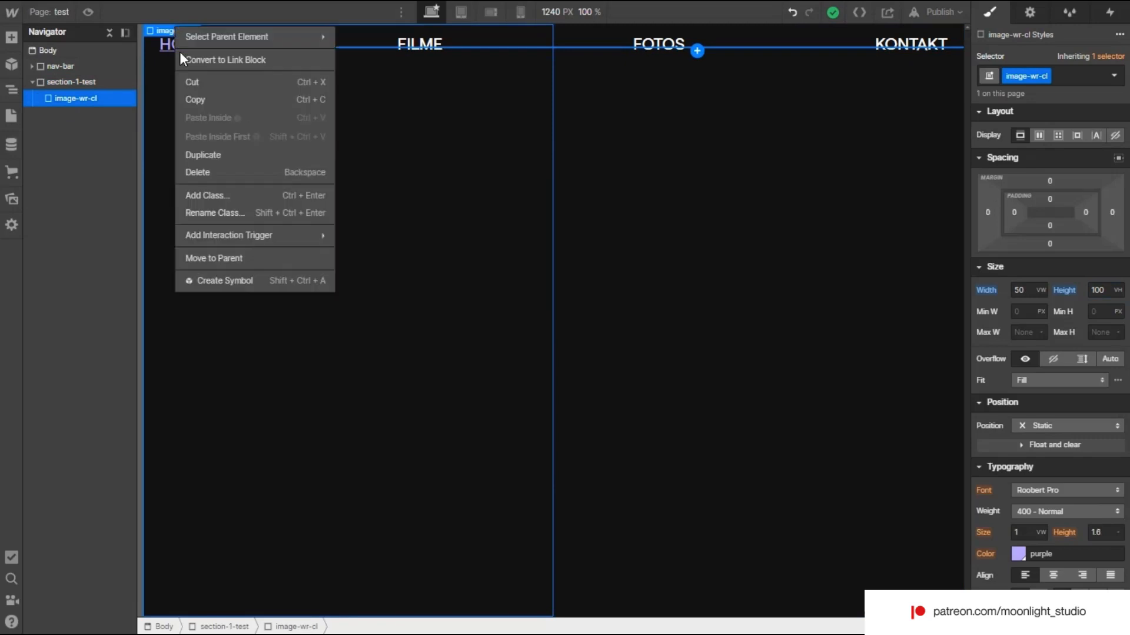
left_click(204, 101)
right_click(181, 33)
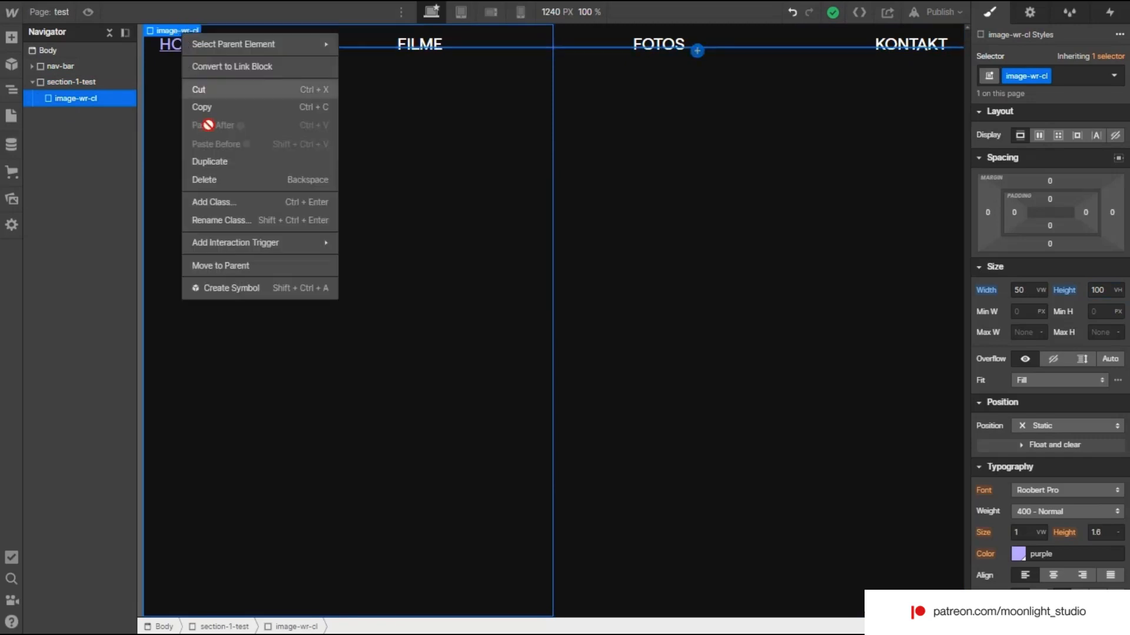
left_click(211, 157)
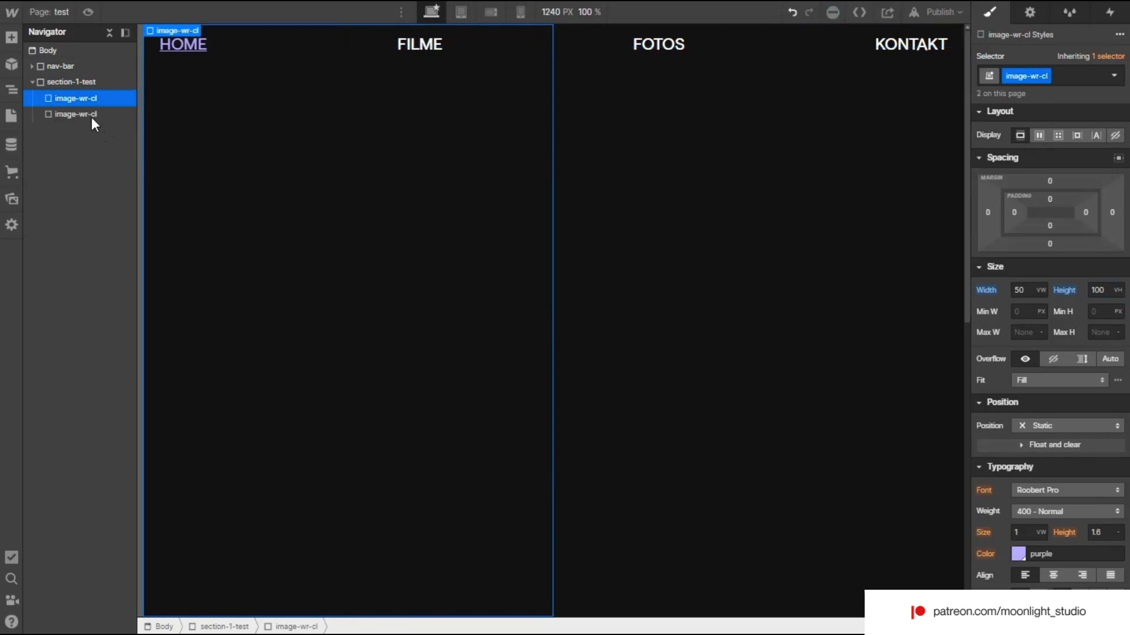
left_click(90, 114)
- Change section-1-test's display to flex and check the placement of both image-wr-cl blocks
left_click(65, 83)
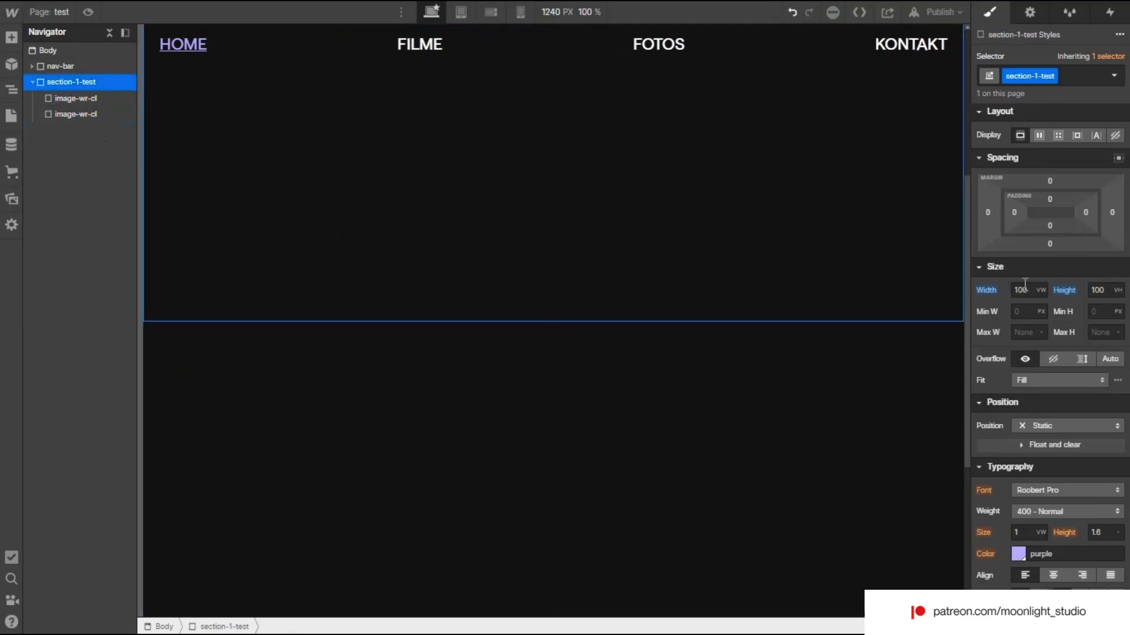
left_click(1038, 136)
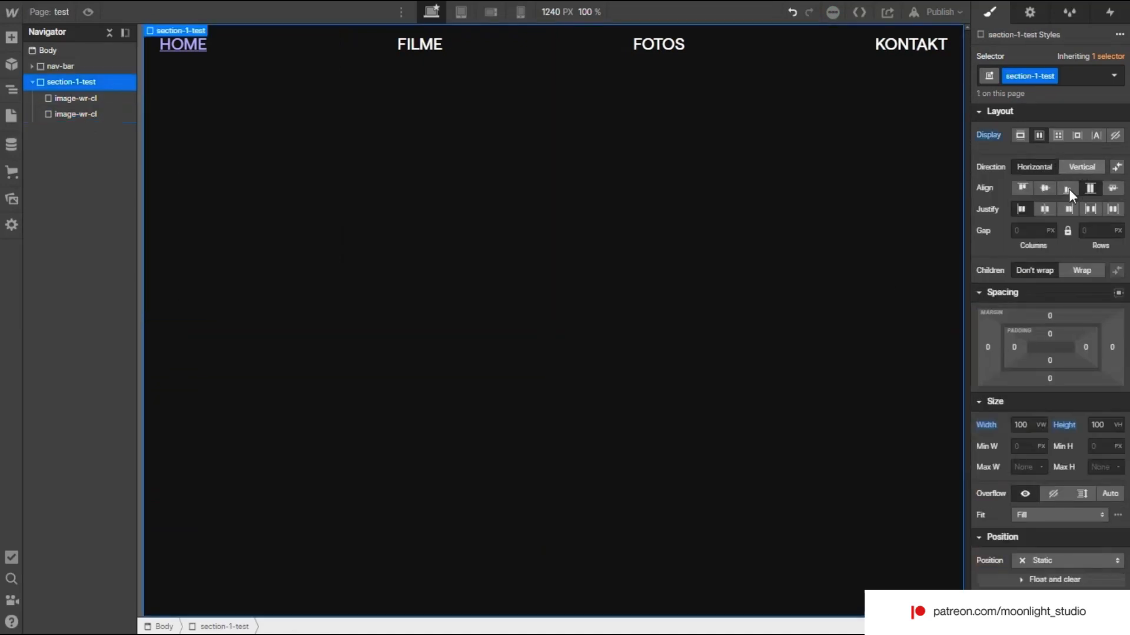
left_click(590, 206)
left_click(453, 237)
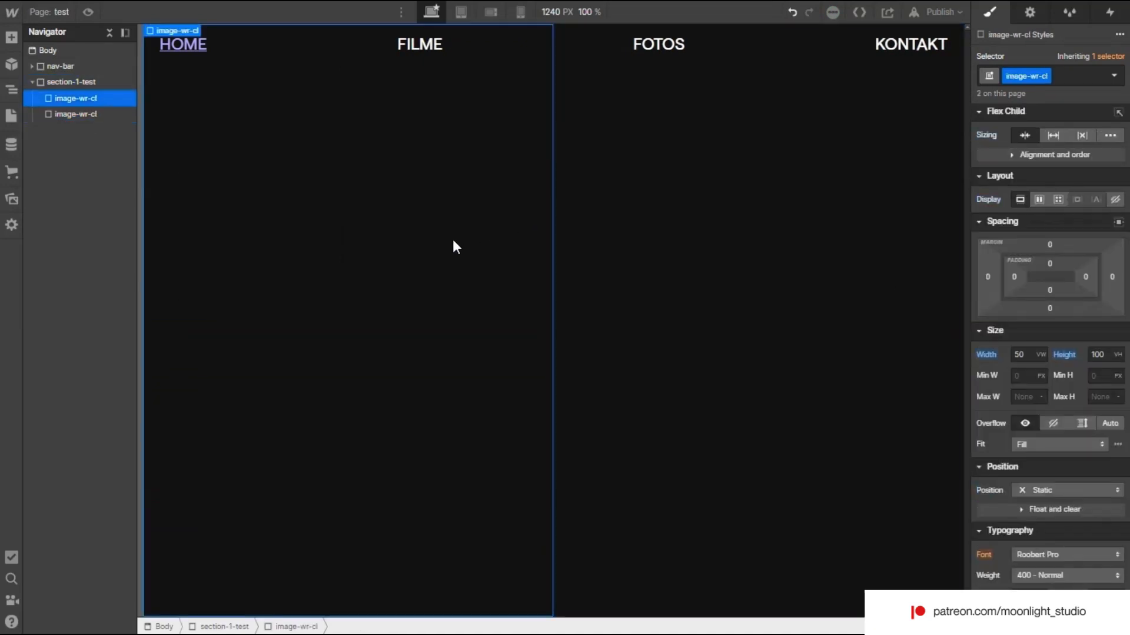
left_click(680, 237)
- Add a div block inside the first image-wr-cl block of section-1-test
left_click(147, 197)
left_click(12, 44)
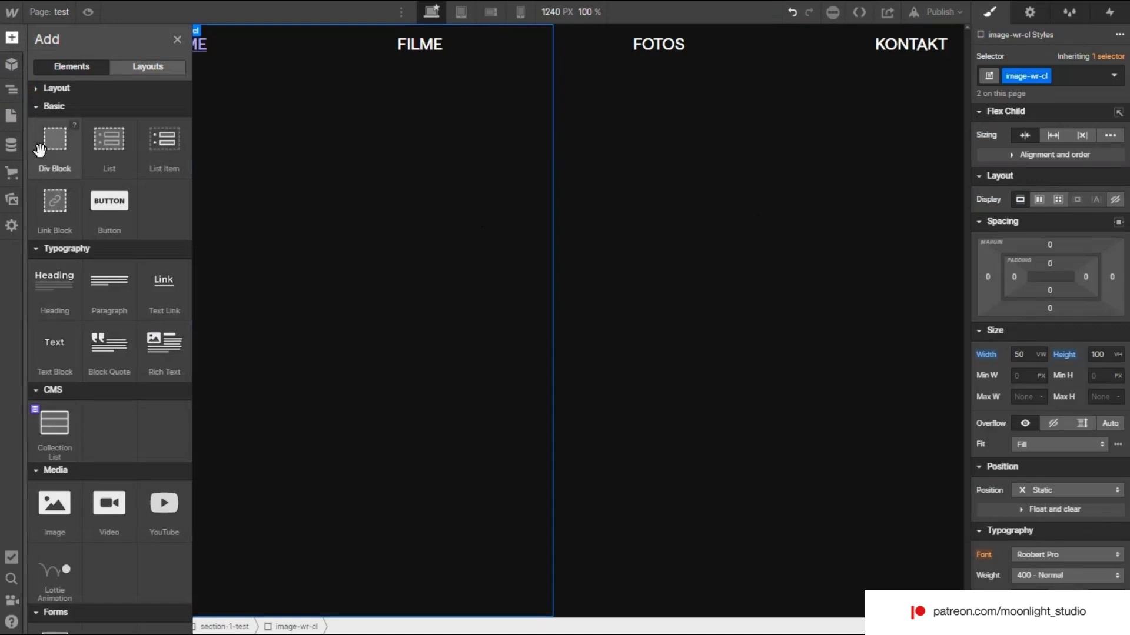
left_click_drag(39, 150, 71, 107)
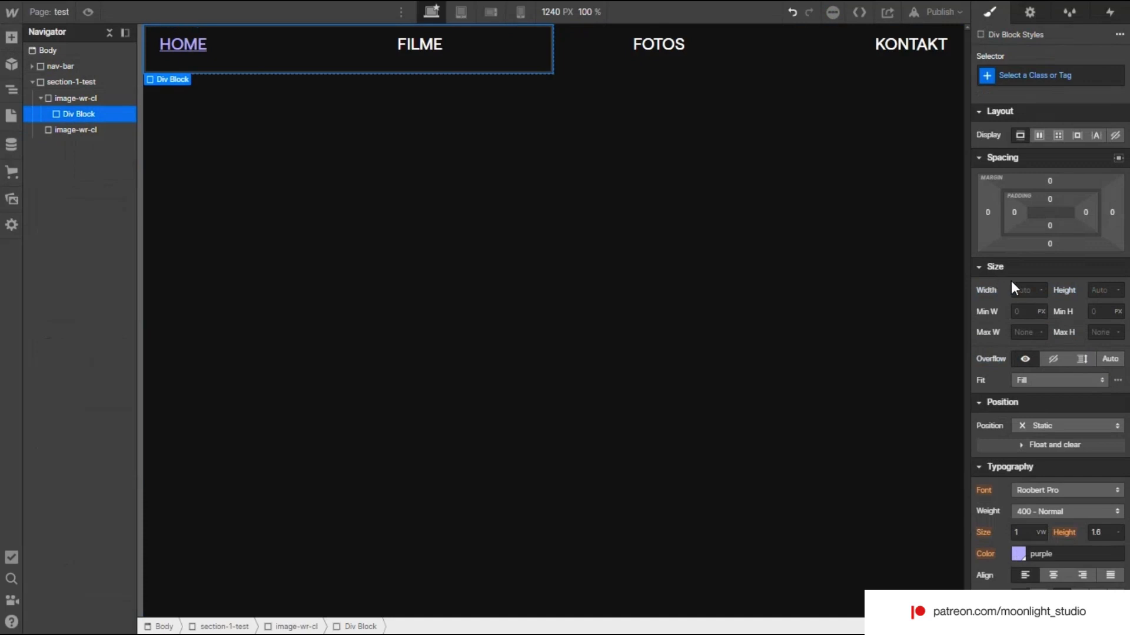
- Set the new div block's width to 30 em and its height to 35 em
left_click(1040, 290)
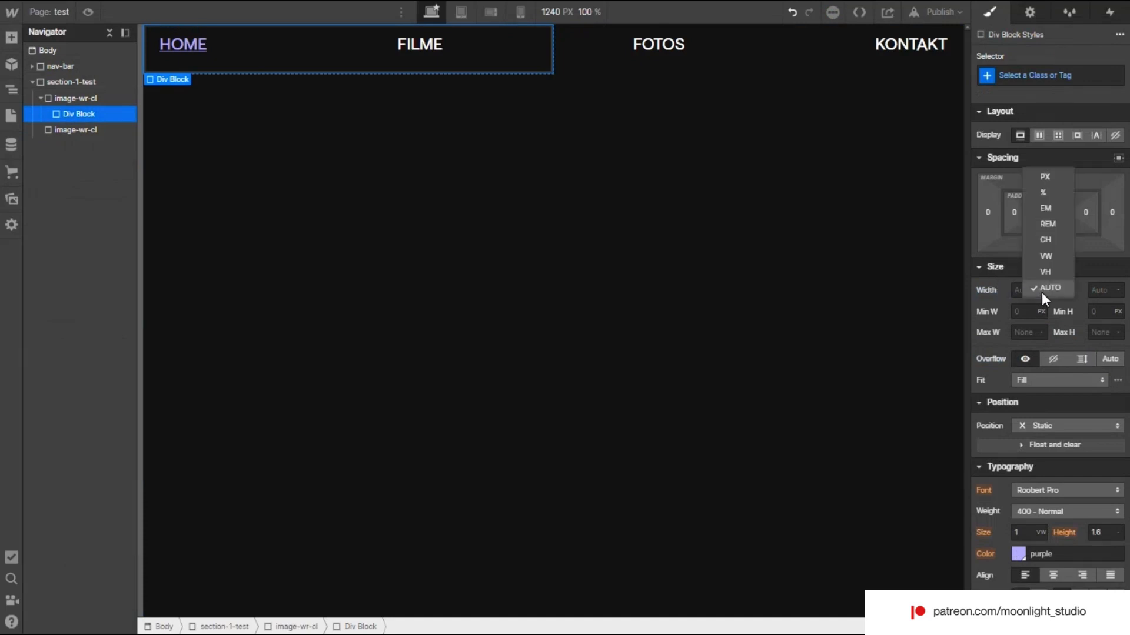
left_click(1044, 207)
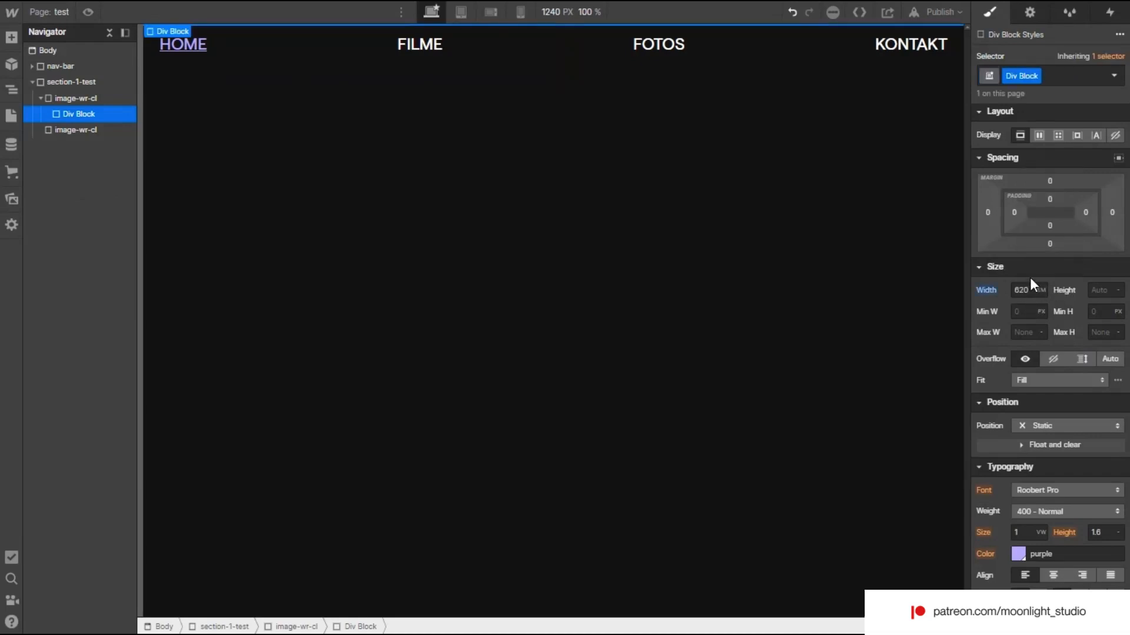
left_click(1029, 284)
type("30")
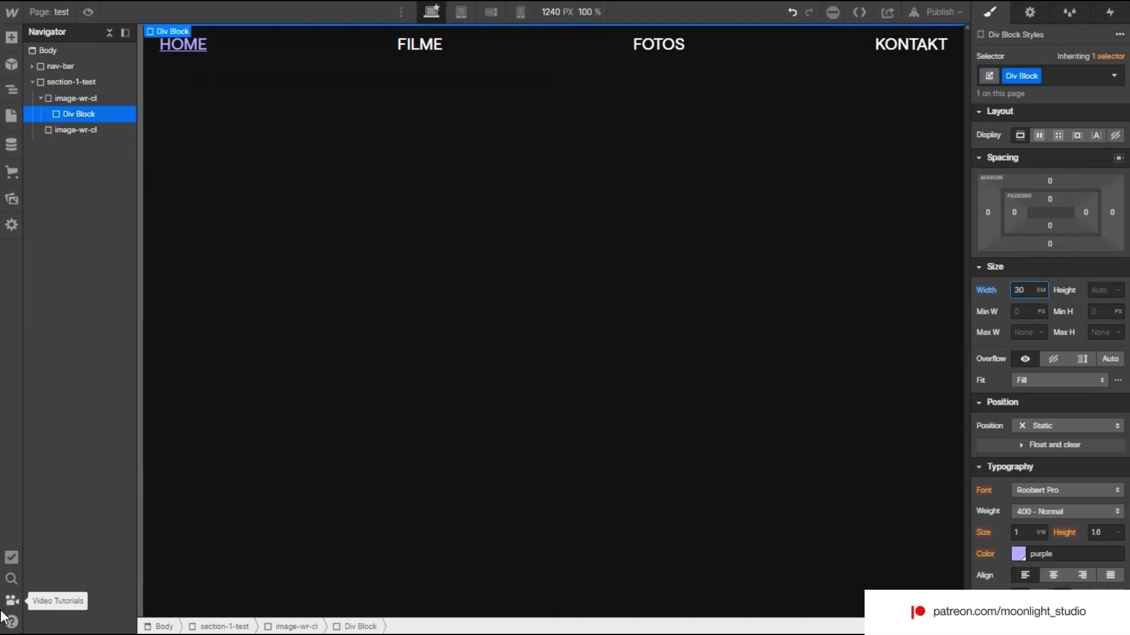
key("Tab")
type("35")
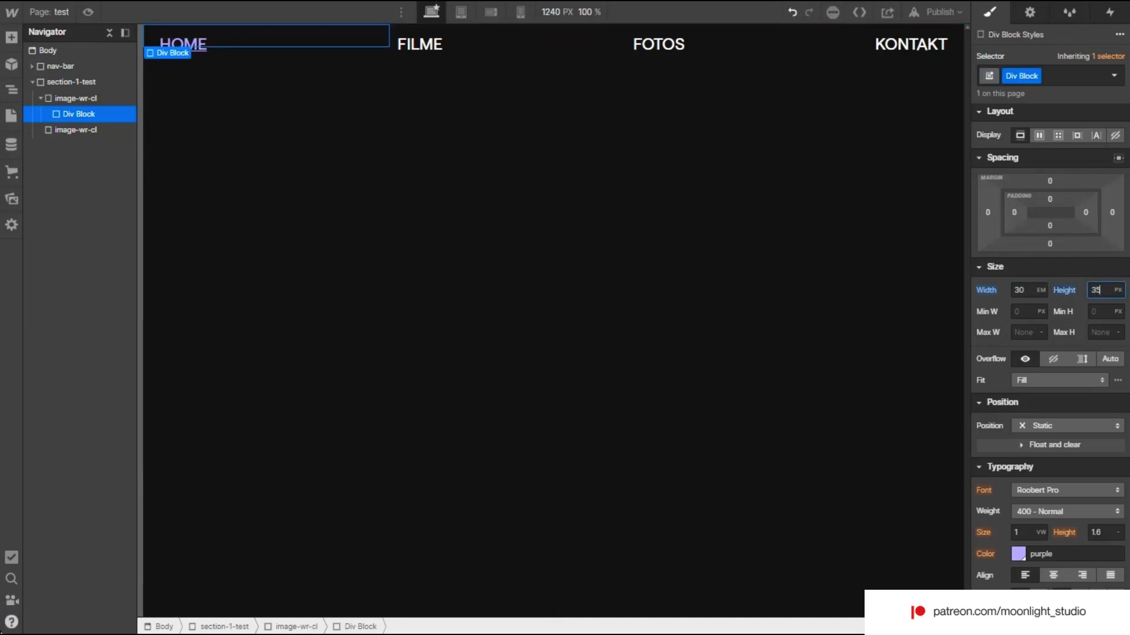
left_click(1116, 291)
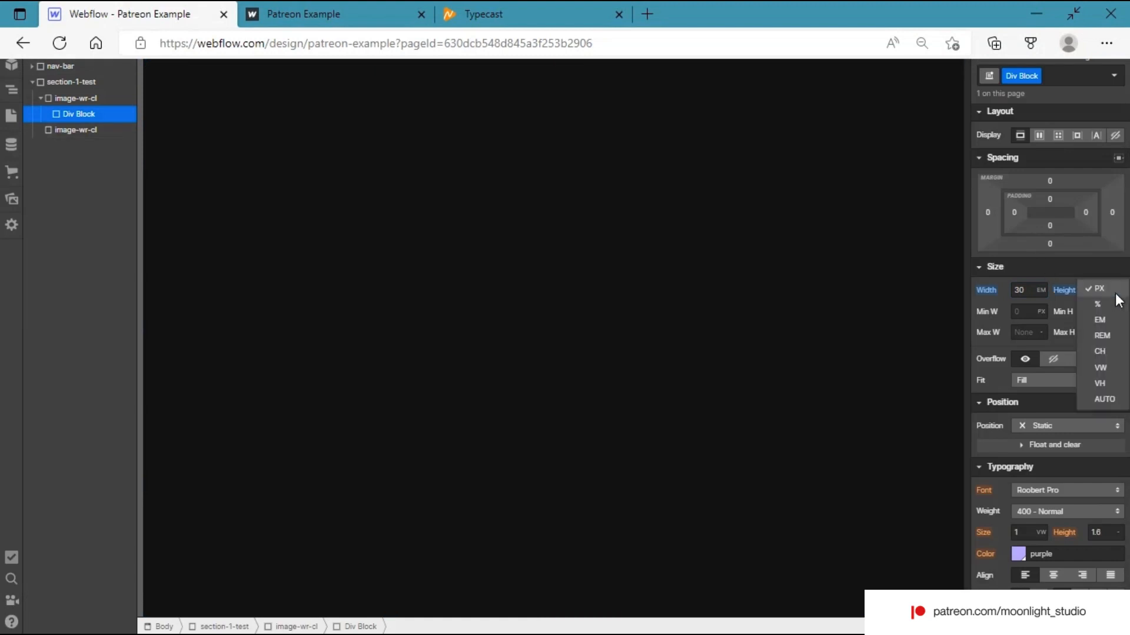
left_click(1110, 320)
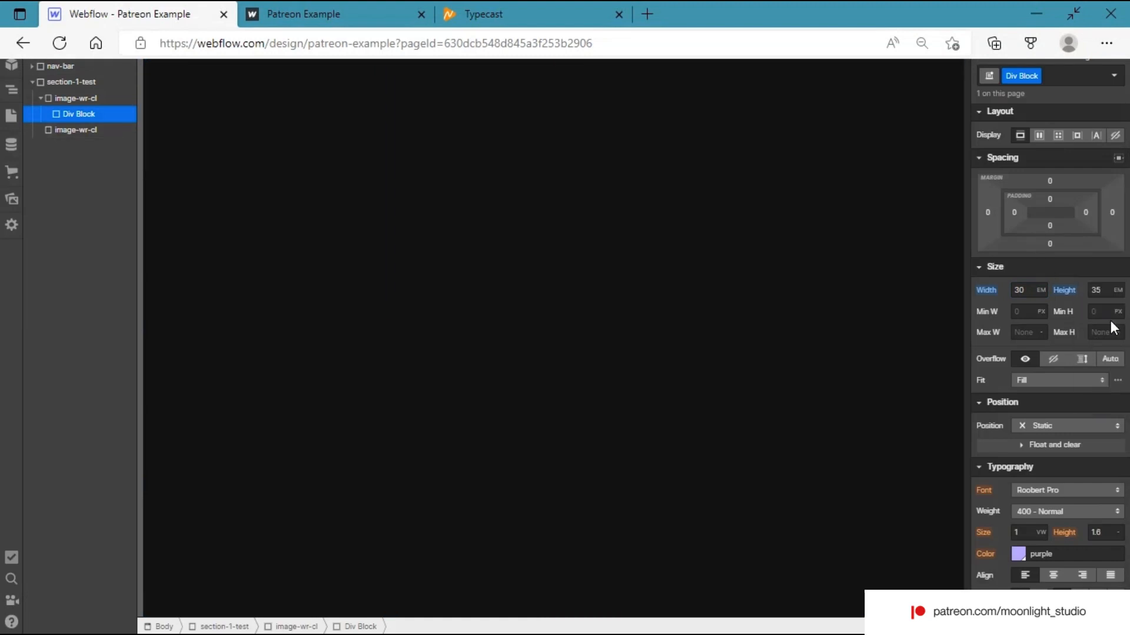
- Set the image-wr-cl class to horizontal flex display with centered alignment and centered justification
left_click(523, 254)
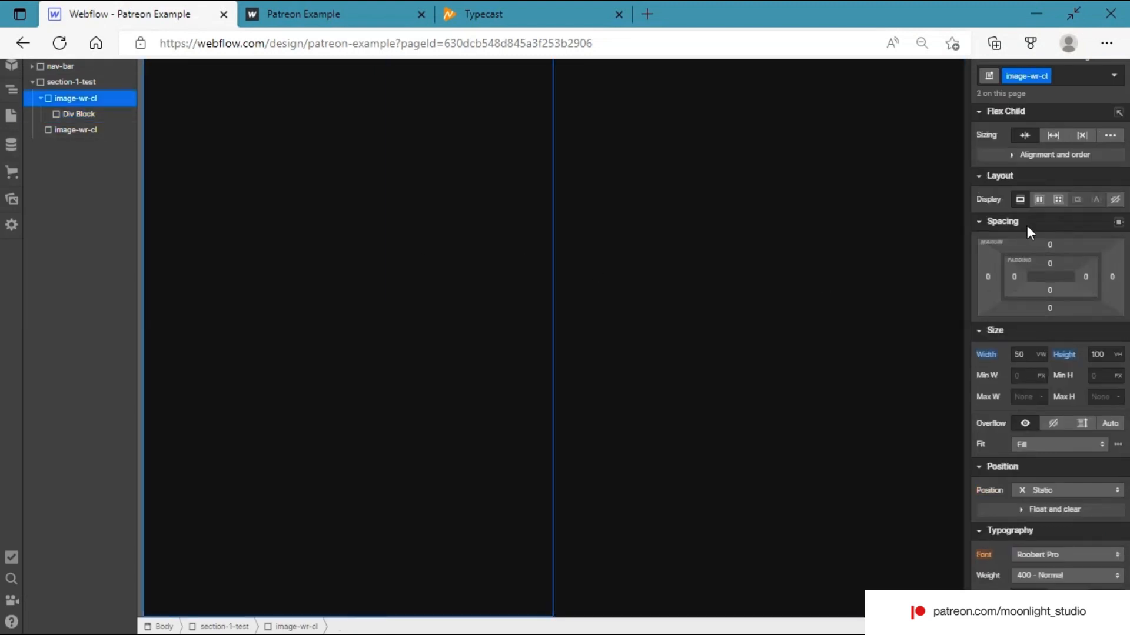
left_click(1039, 200)
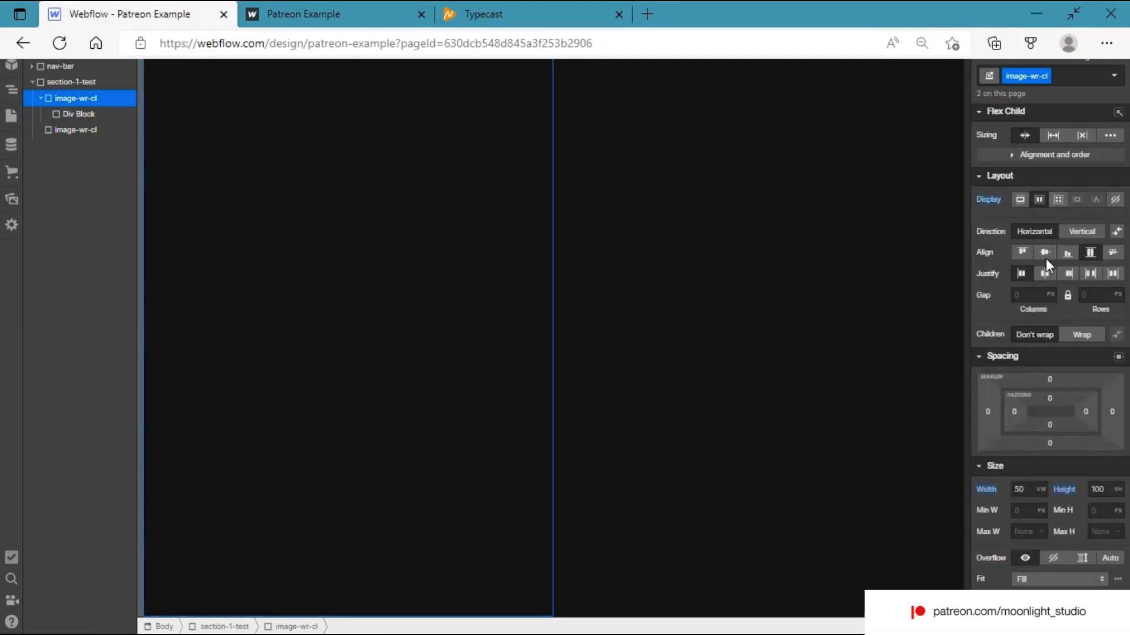
left_click(1044, 252)
left_click(1044, 274)
left_click(288, 328)
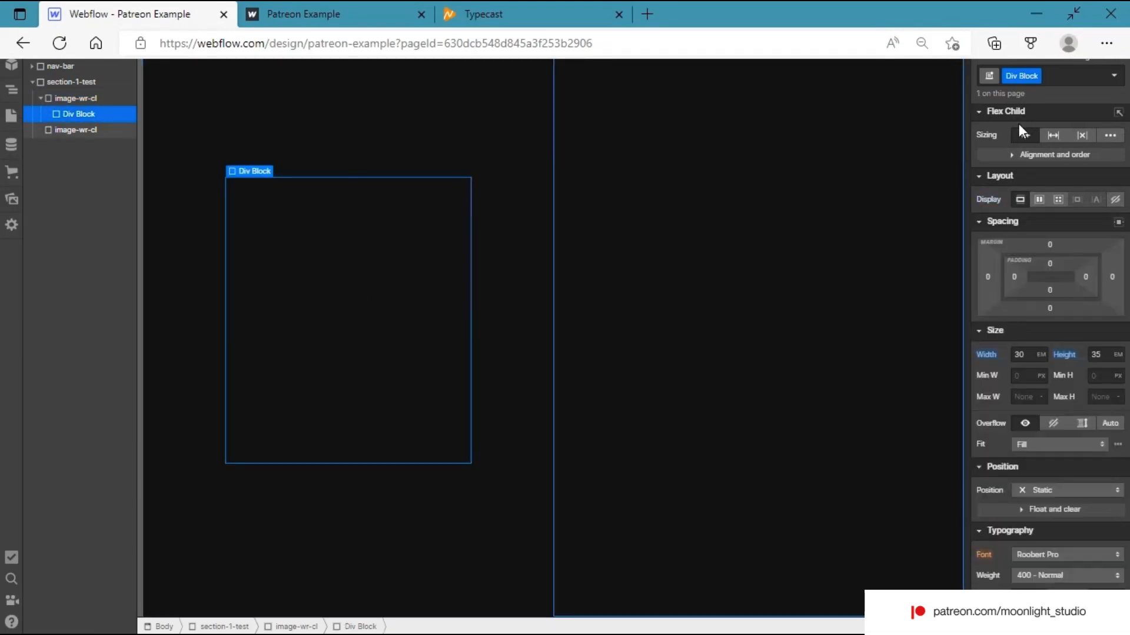
left_click(784, 346)
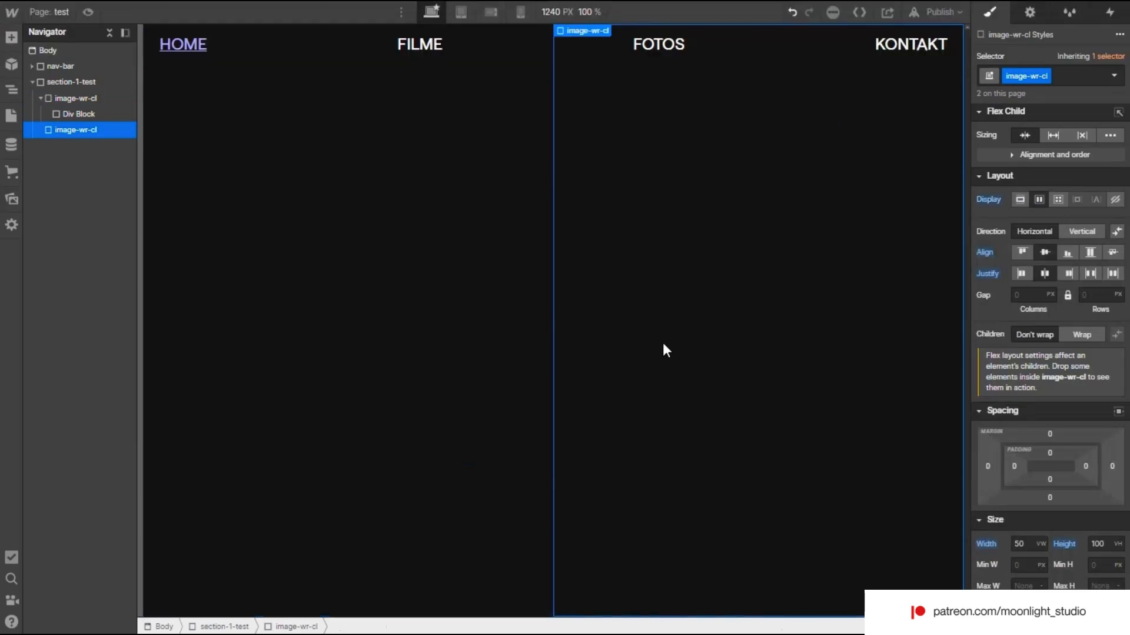
- Rename the class of the div block inside the first image-wr-cl as img-bg
left_click(444, 204)
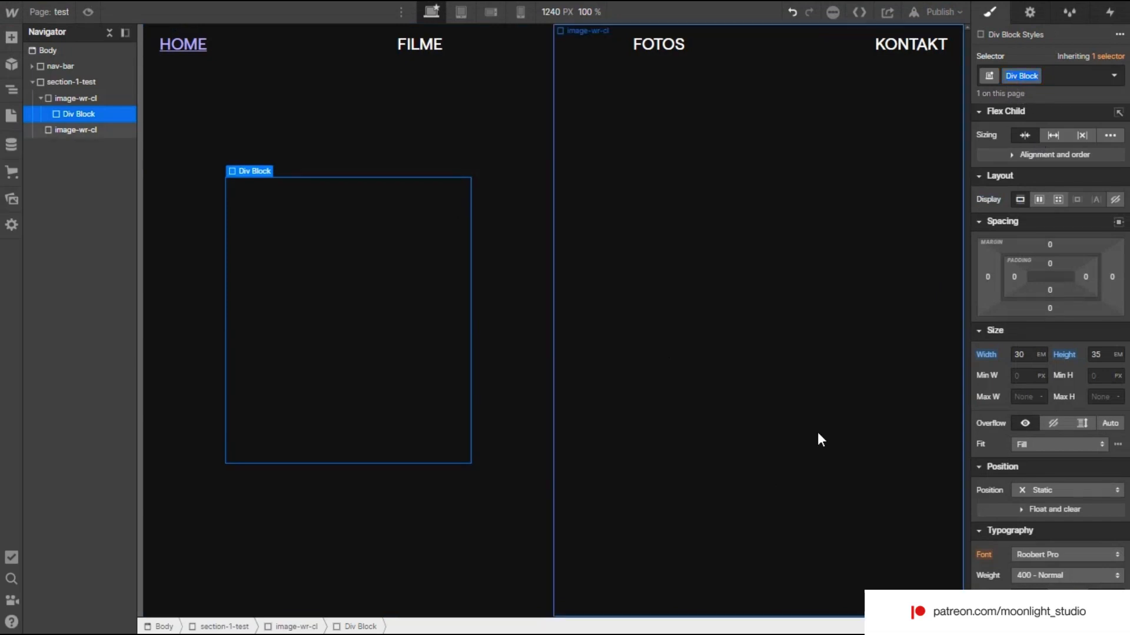
key("ctrl+Return")
type("IMAGE-")
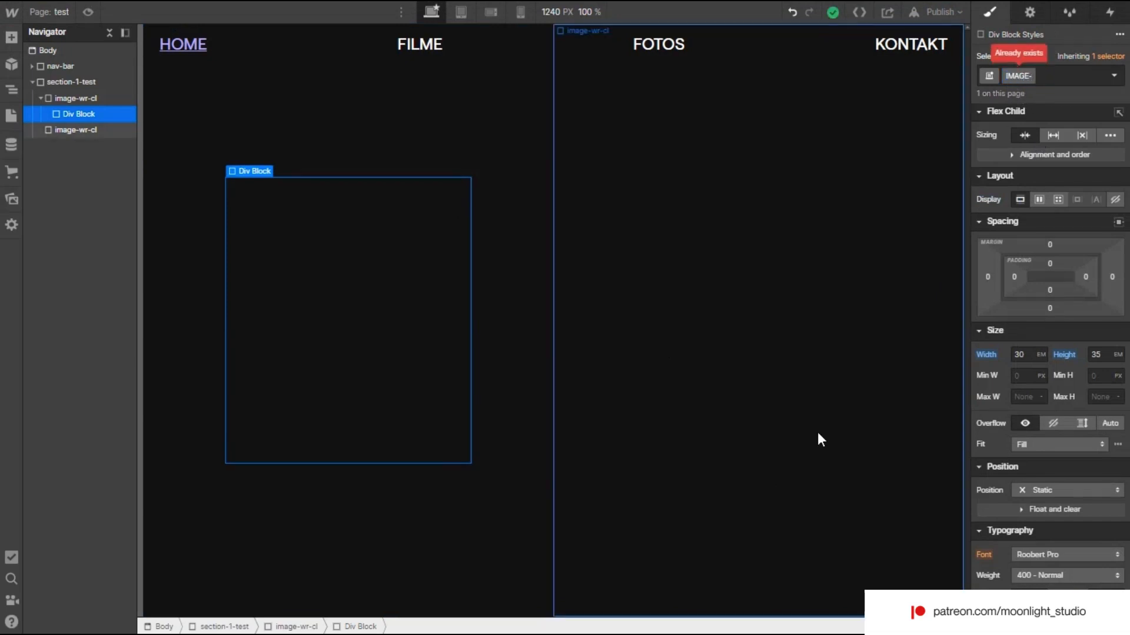
key("BackSpace")
key("BackSpace")
key("BackSpace")
key("BackSpace")
key("BackSpace")
key("BackSpace")
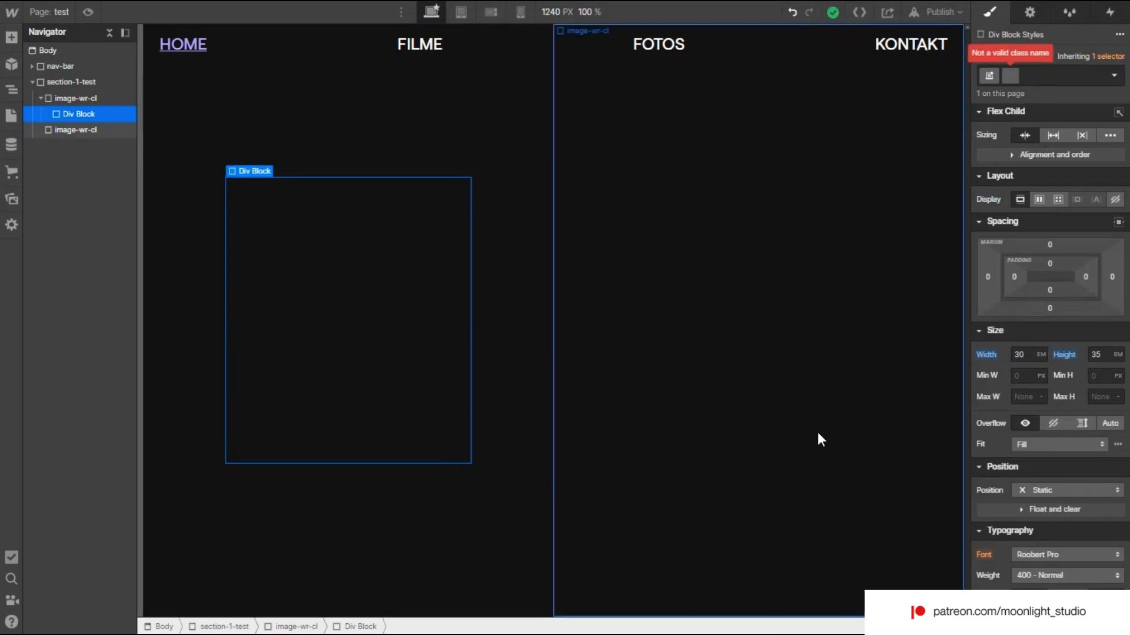
type("img-wr")
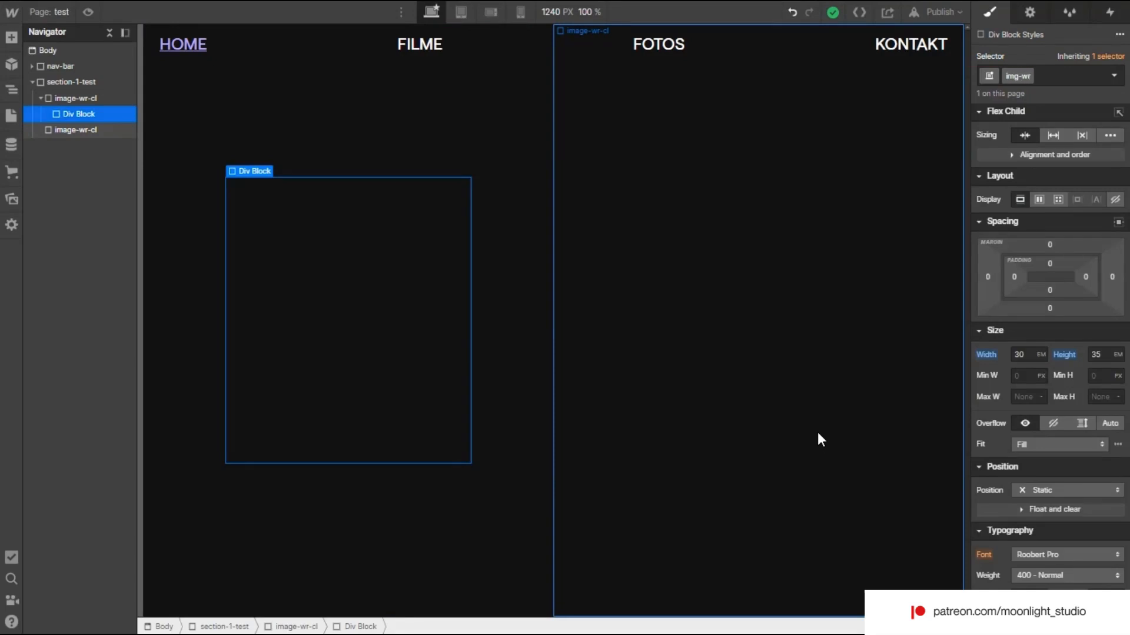
key("BackSpace")
key("BackSpace")
type("bg")
key("Return")
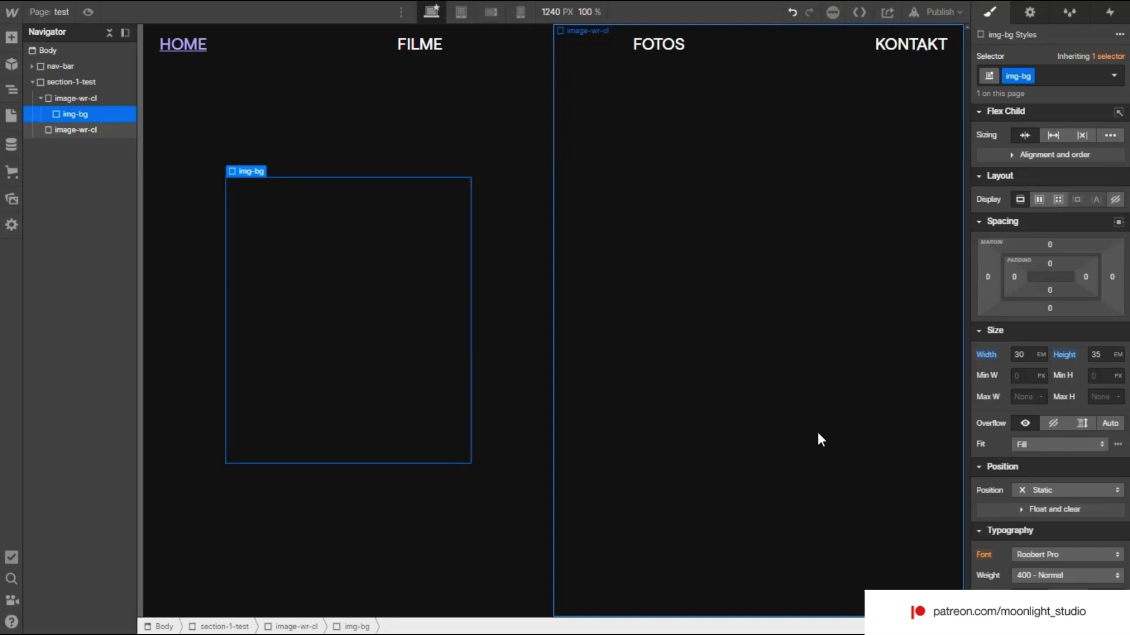
- Set the position of the image-wr-cl class to Relative
left_click(548, 507)
scroll(1069, 469, "down", 3)
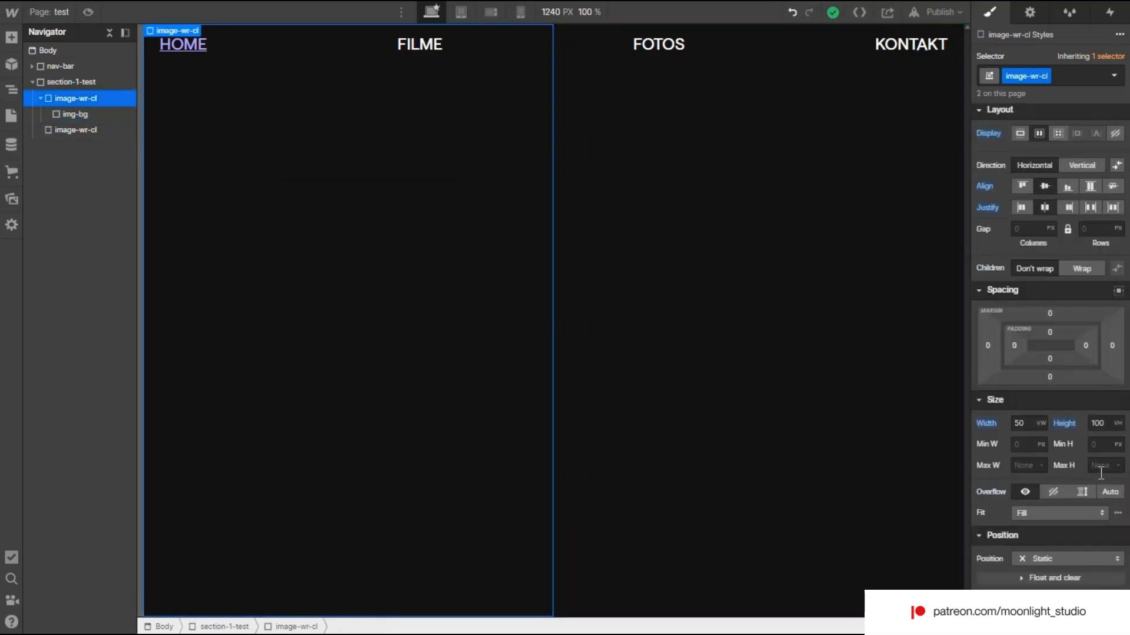
left_click(1054, 492)
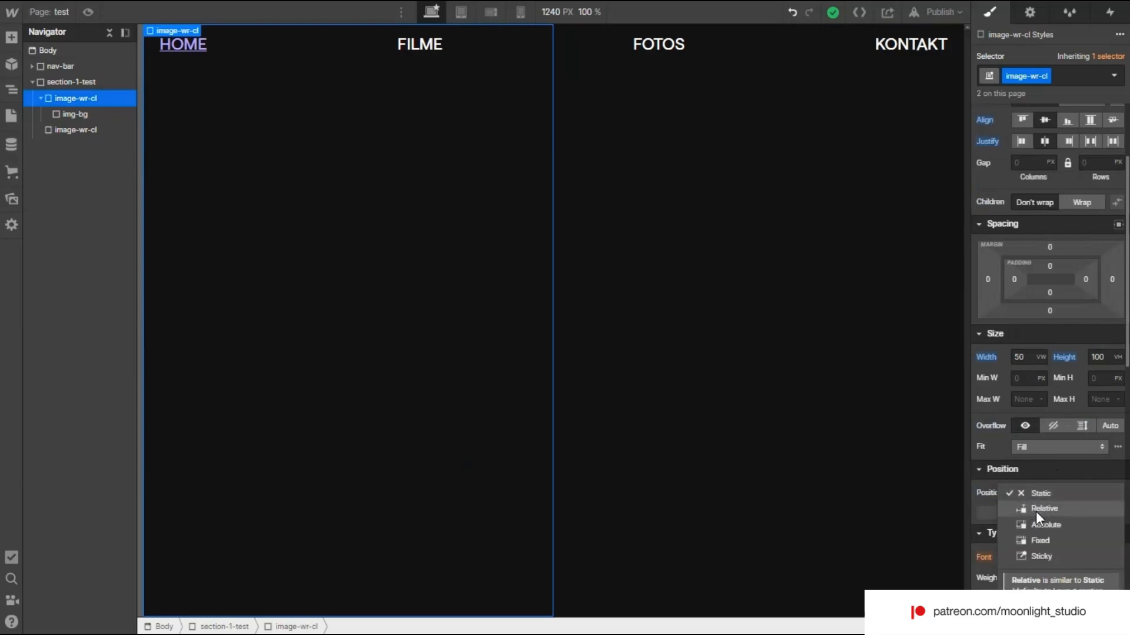
left_click(1035, 510)
- Set the img-bg block's position to Absolute with a z-index of 8
left_click(464, 302)
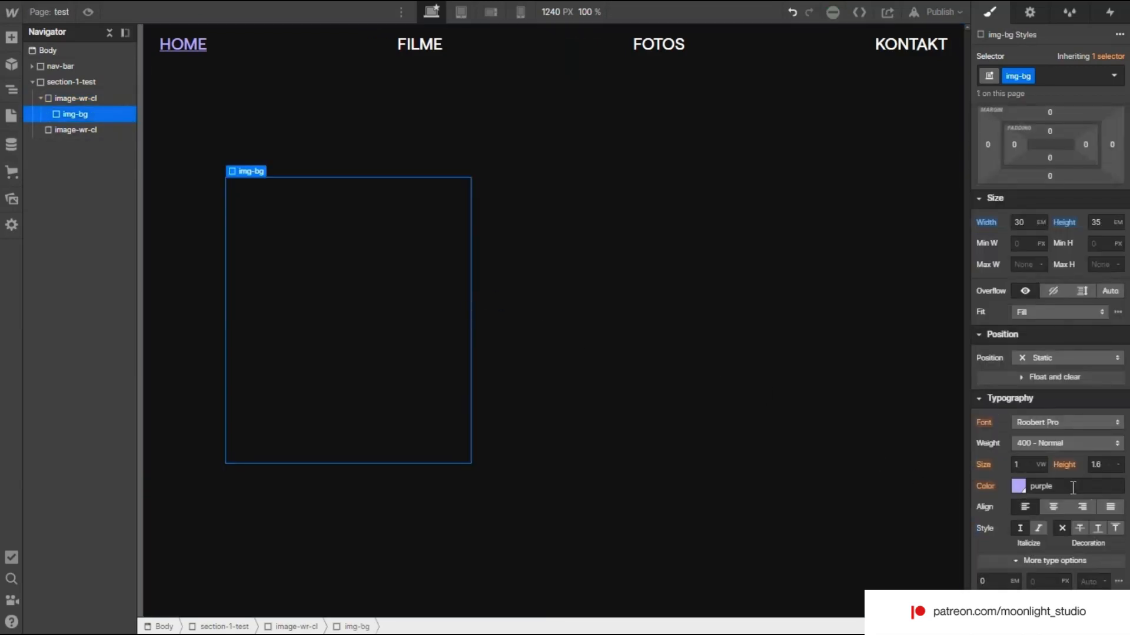
scroll(1032, 369, "down", 2)
left_click(1035, 293)
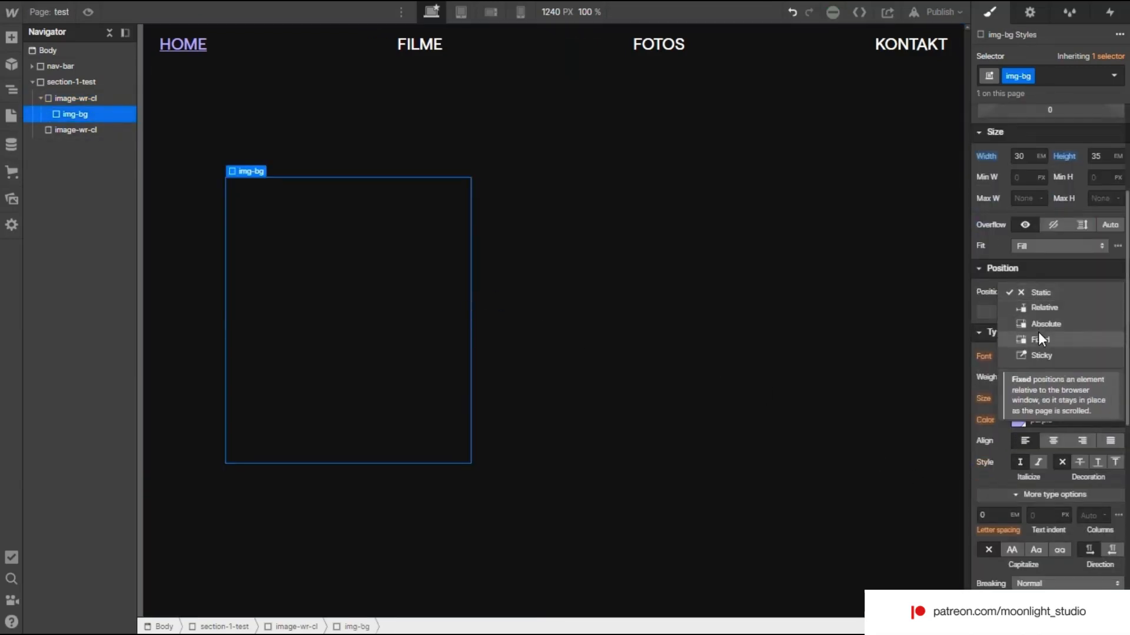
left_click(1039, 322)
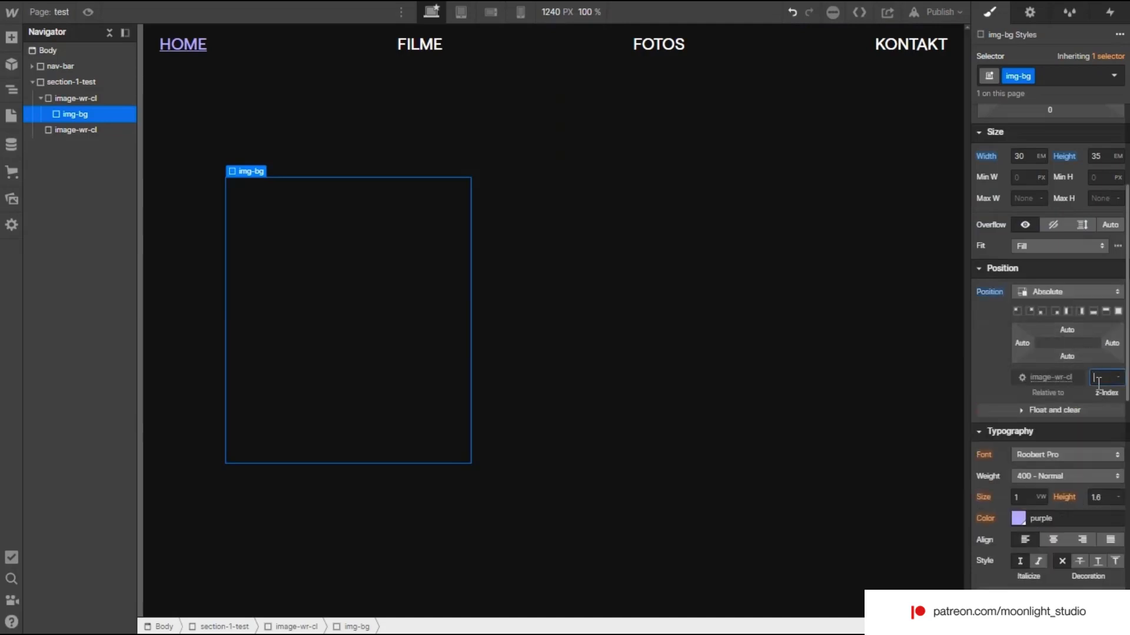
type("8")
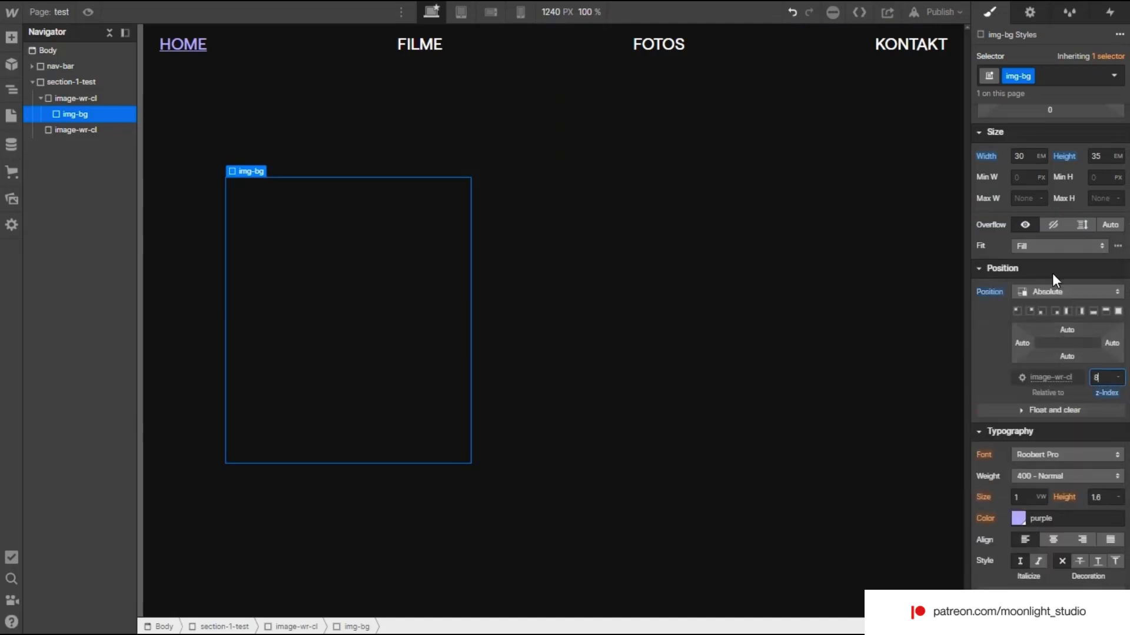
- Try a background image on the img-bg block and undo it
scroll(1089, 436, "down", 5)
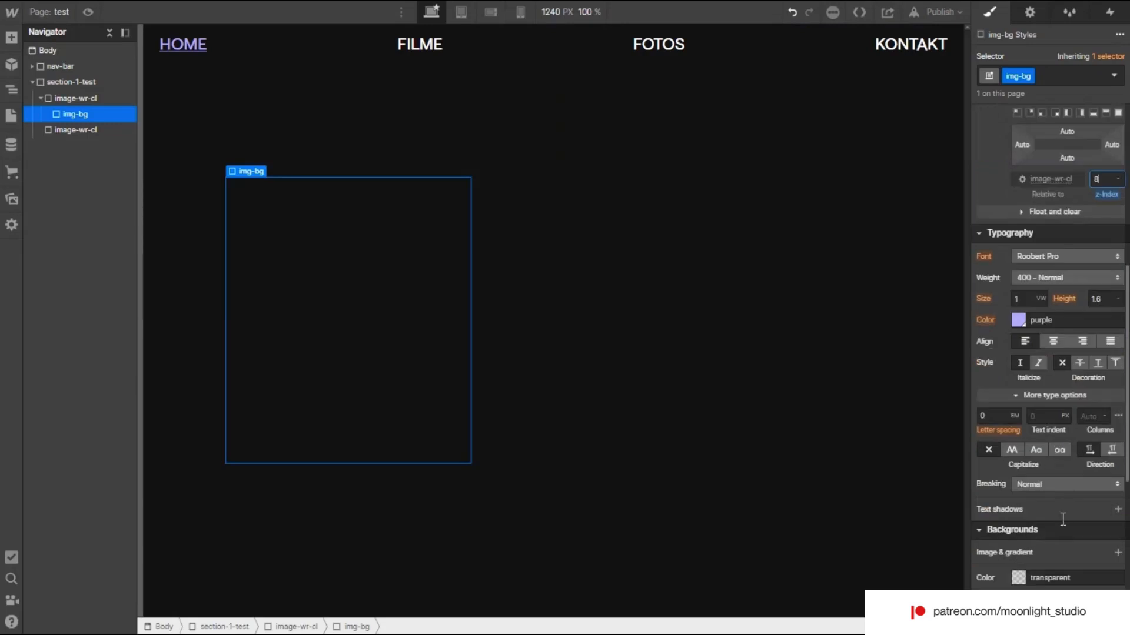
left_click(1015, 510)
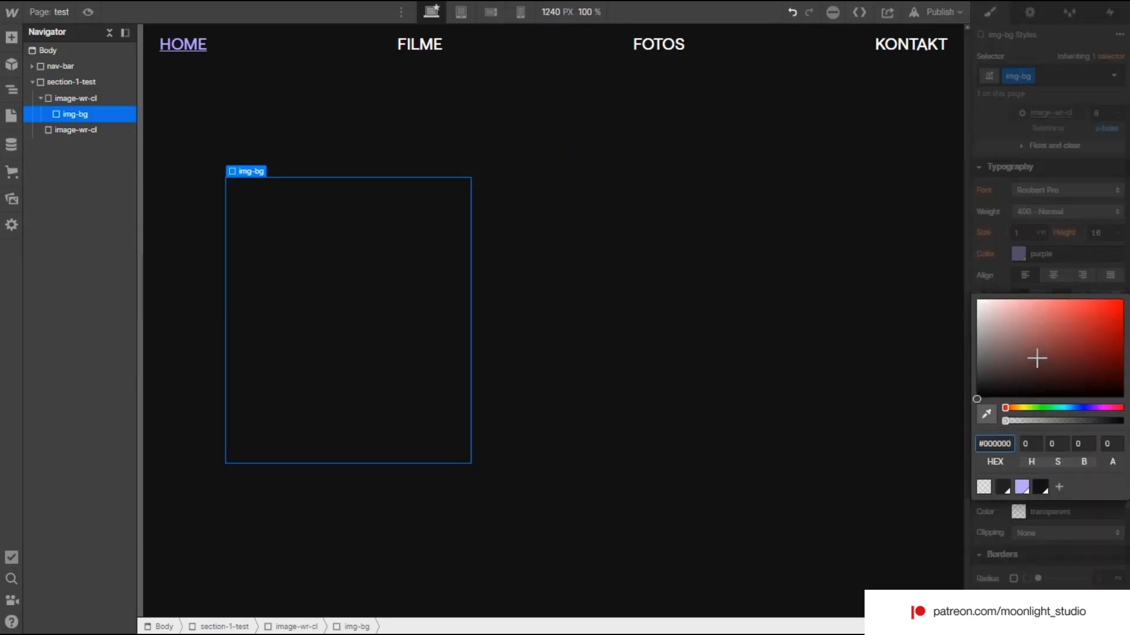
left_click(1053, 534)
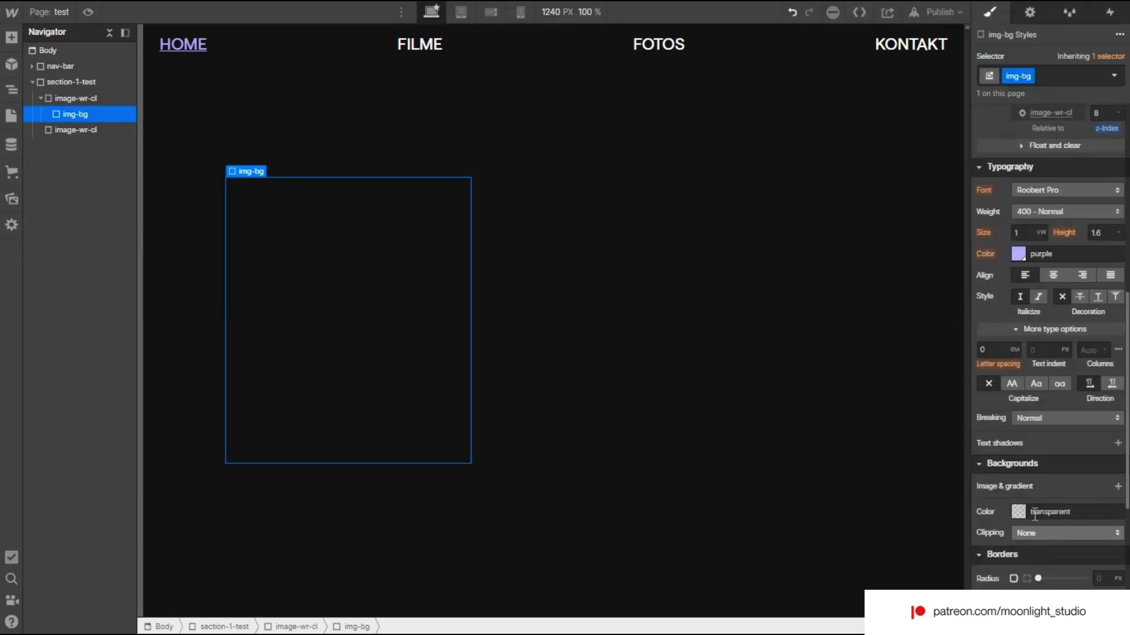
left_click(1117, 486)
left_click(1016, 532)
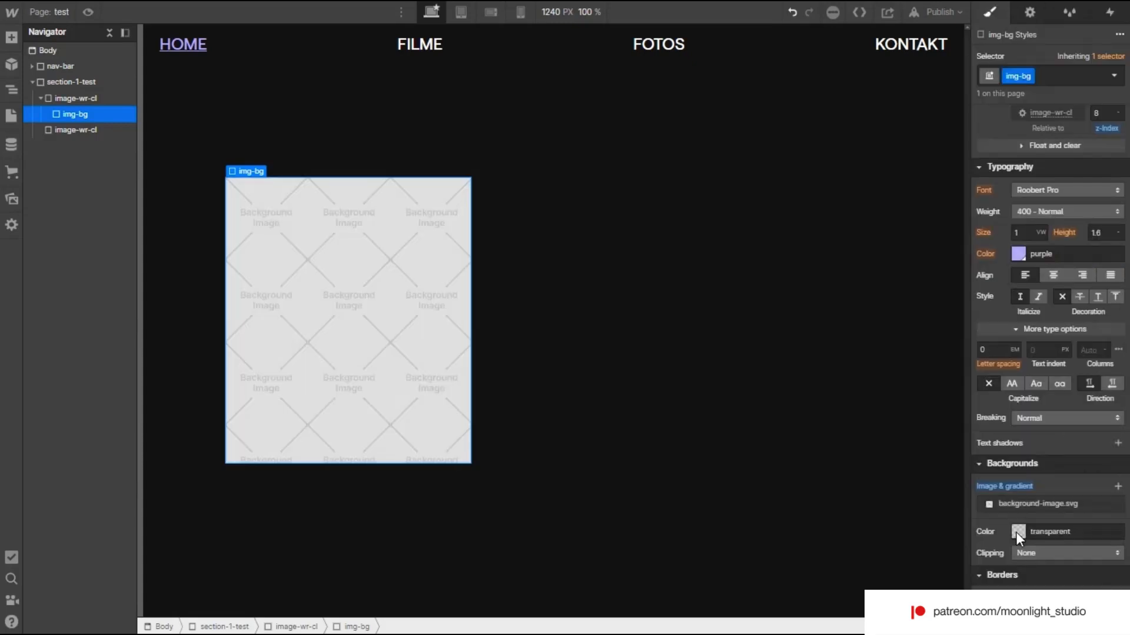
key("ctrl+z")
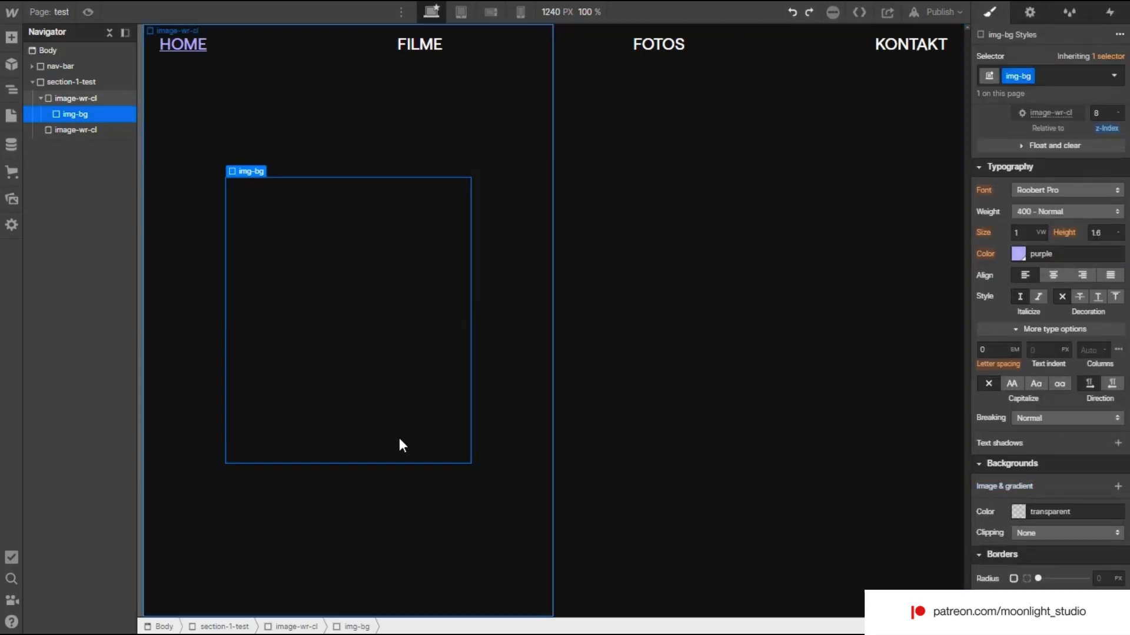
- Paste a copy of the img-bg block into the second image-wr-cl block
left_click(77, 129)
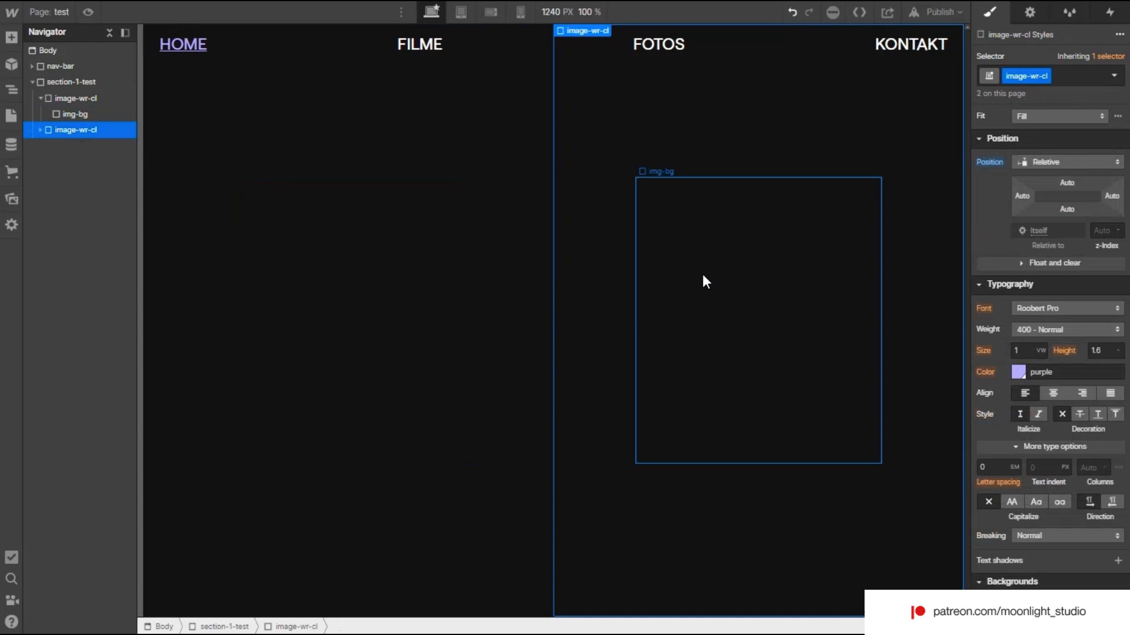
left_click(703, 274)
- Set the background color of the img-bg class to red (#ff0000)
left_click(58, 112)
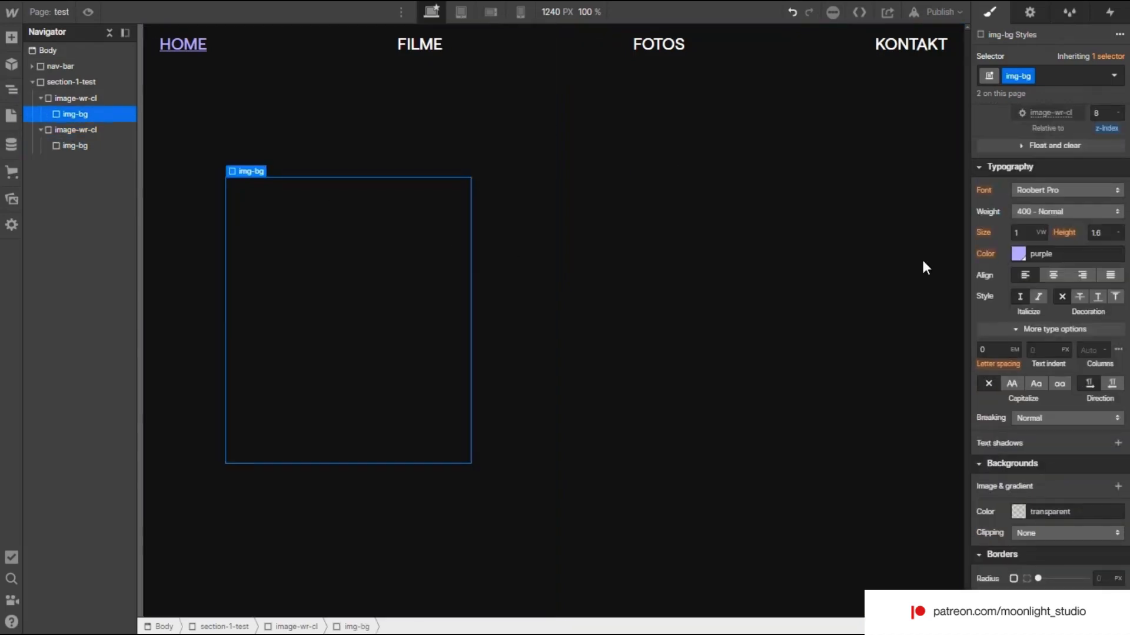
scroll(1050, 411, "up", 2)
scroll(1050, 411, "up", 6)
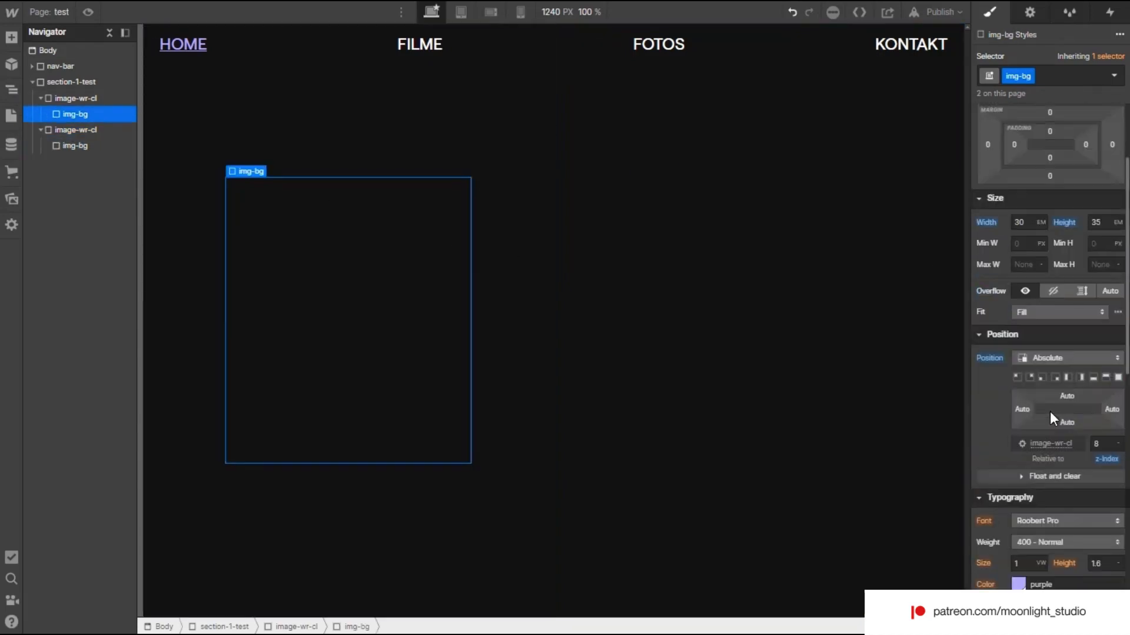
scroll(1042, 397, "down", 3)
scroll(1042, 397, "down", 3)
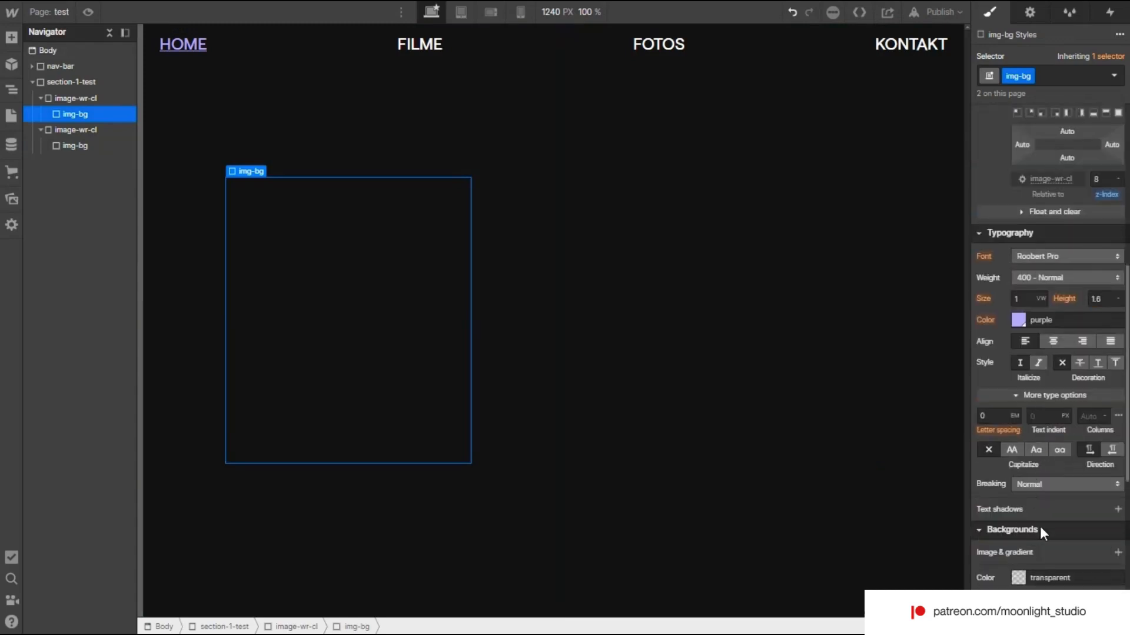
left_click(1017, 579)
left_click(1123, 366)
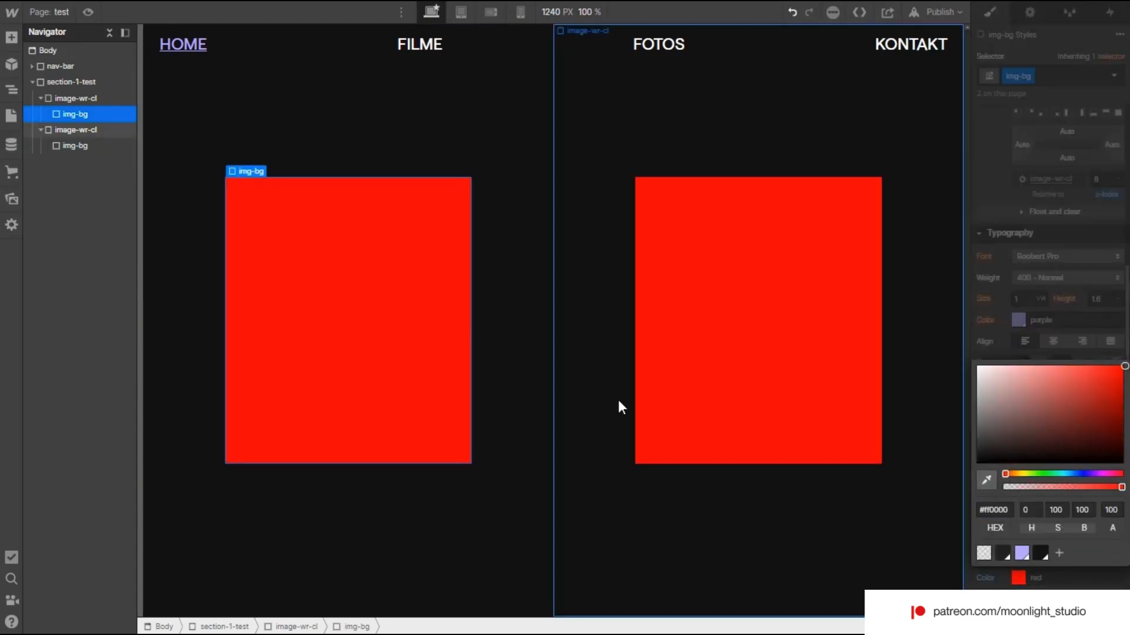
left_click(1047, 335)
- Round the img-bg block's corners with a border radius of 15 em
scroll(1009, 468, "down", 5)
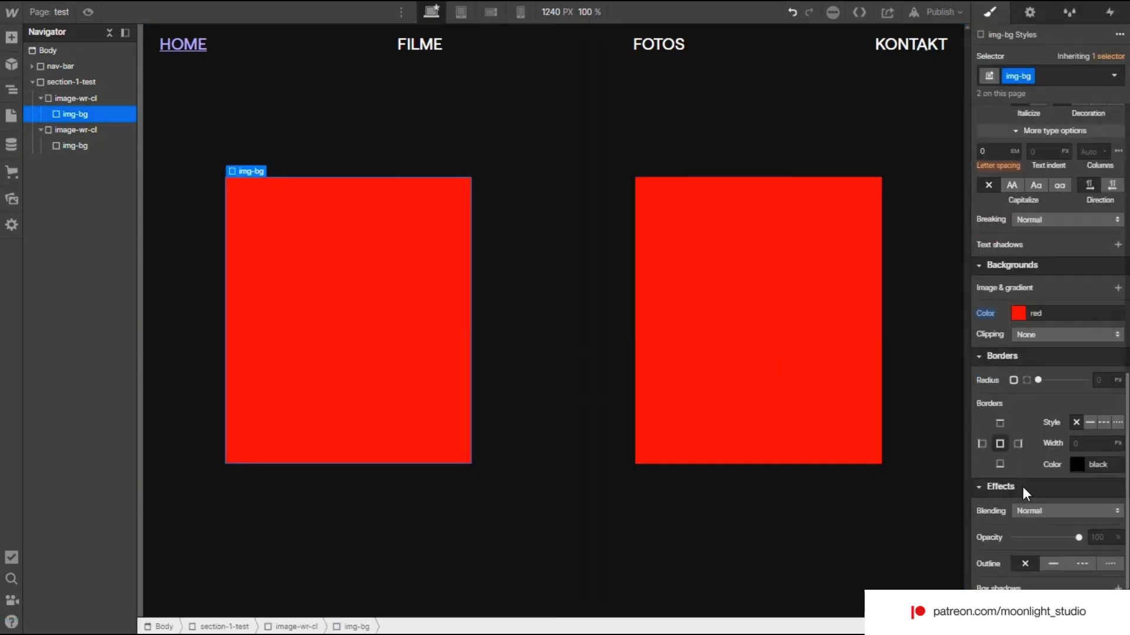
left_click(1122, 382)
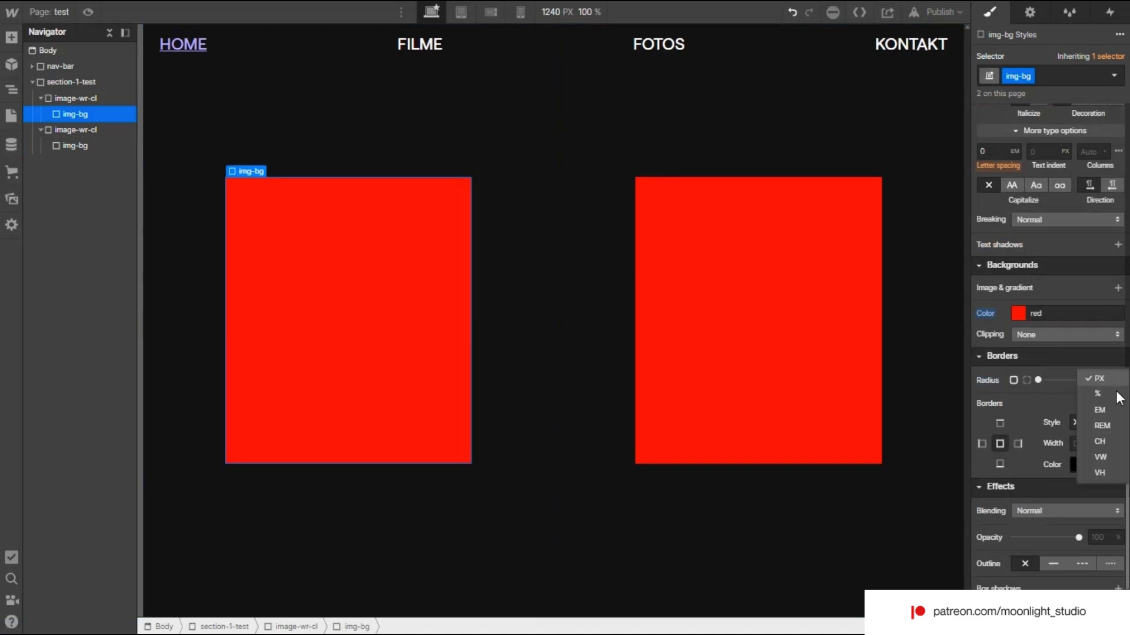
left_click(1106, 393)
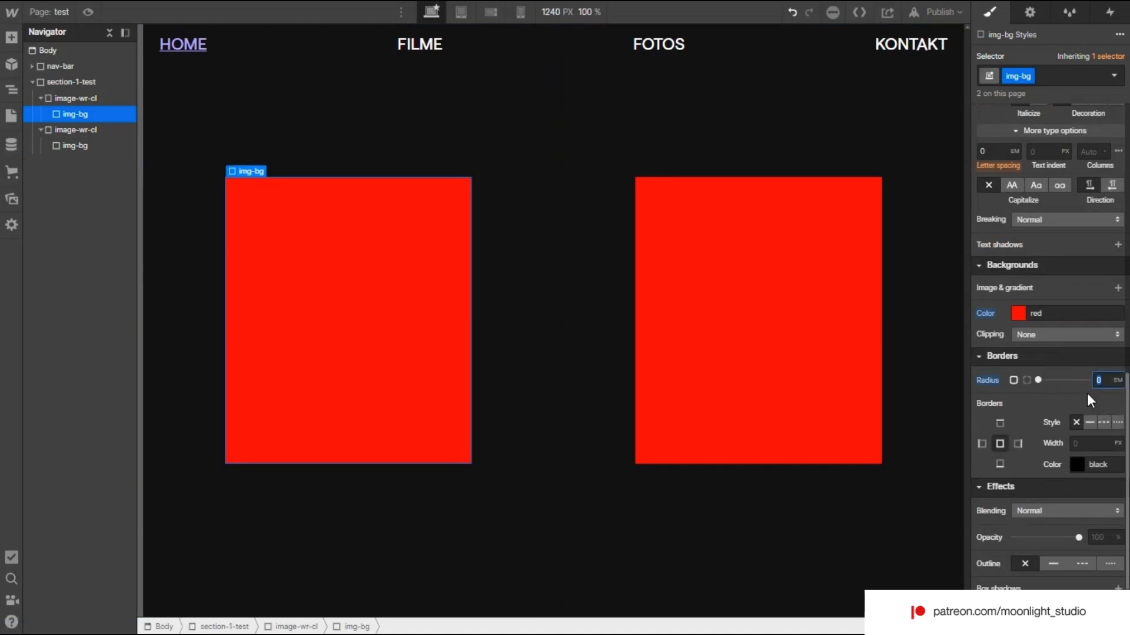
type("15")
key("Return")
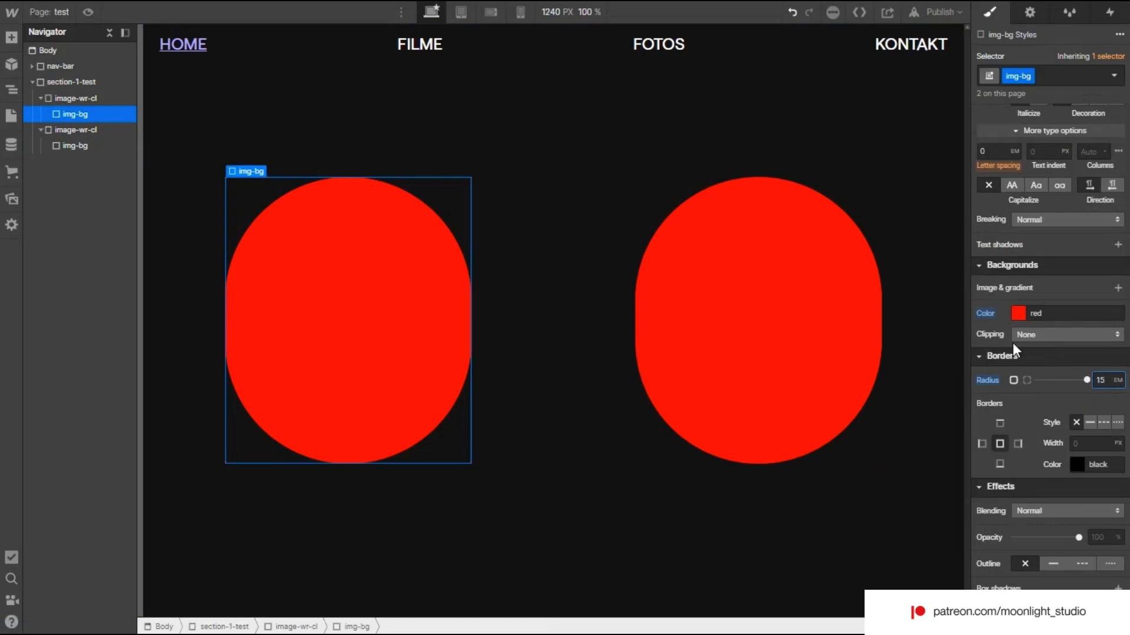
- Set the height of the img-bg block to 40 em
scroll(1078, 298, "up", 5)
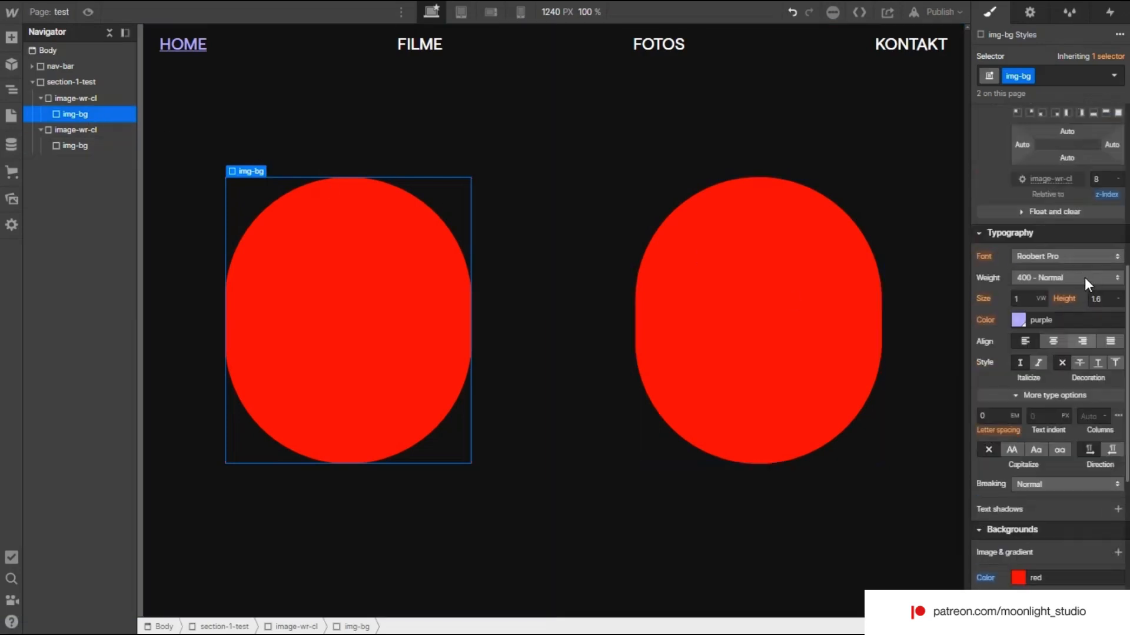
scroll(1088, 273, "up", 4)
left_click(1103, 158)
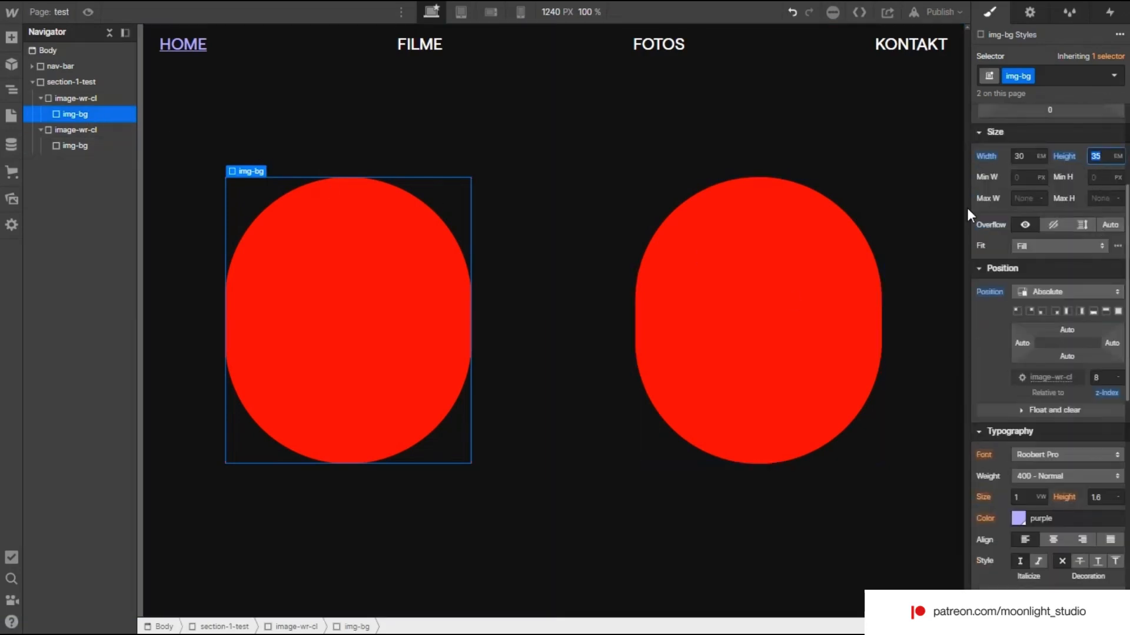
type("4")
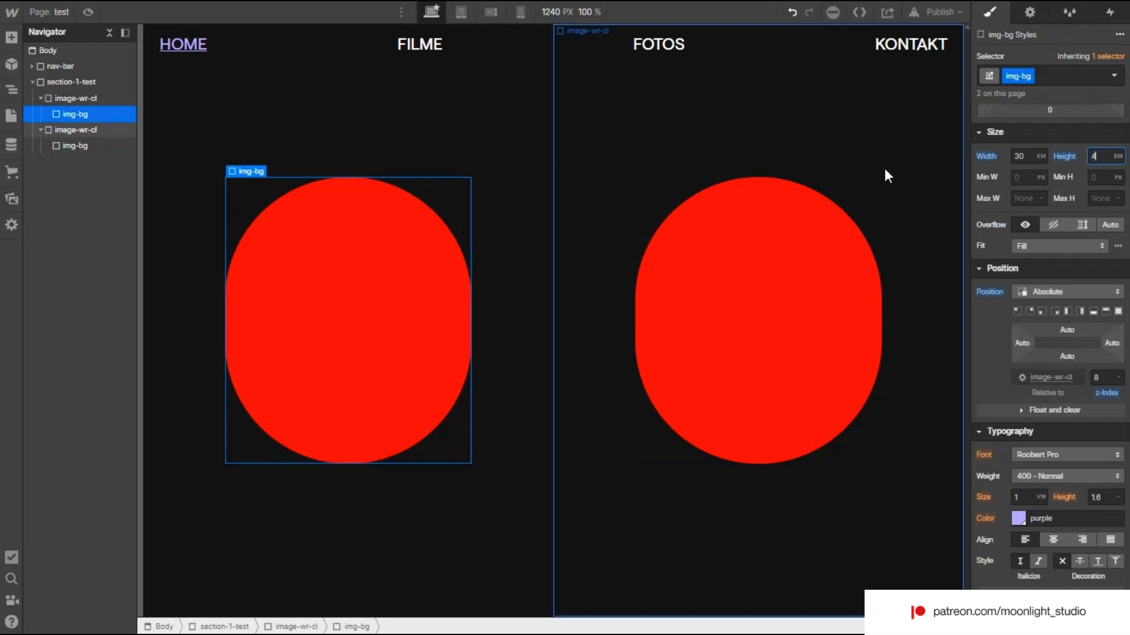
type("0")
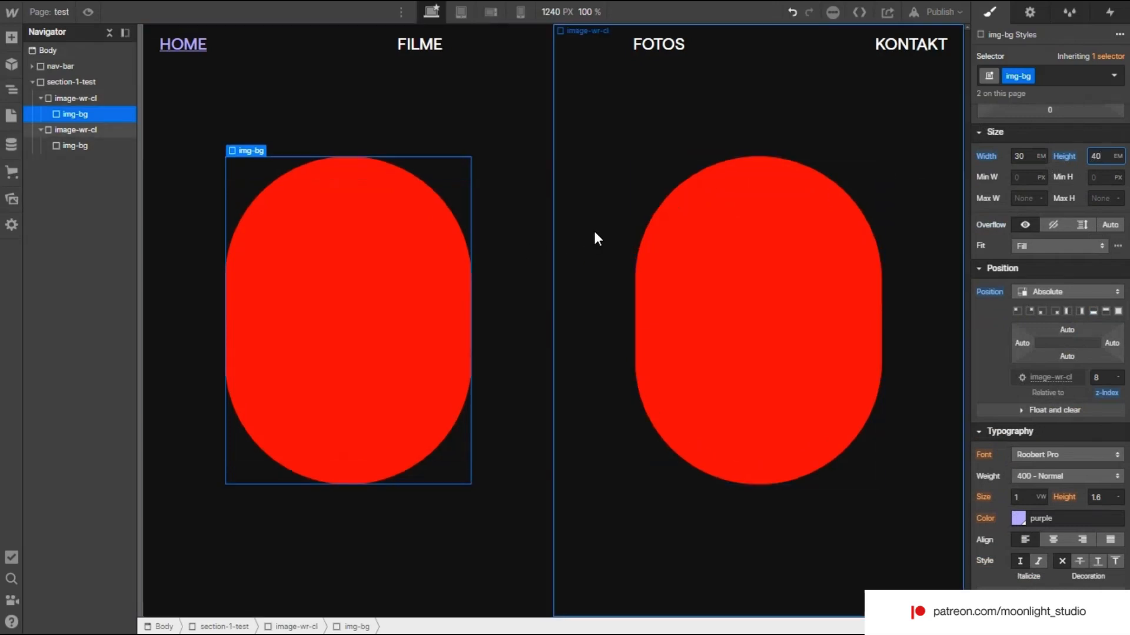
- Publish the site to patreon-example.webflow.io and open the live test page
left_click(927, 9)
left_click(895, 175)
left_click(947, 12)
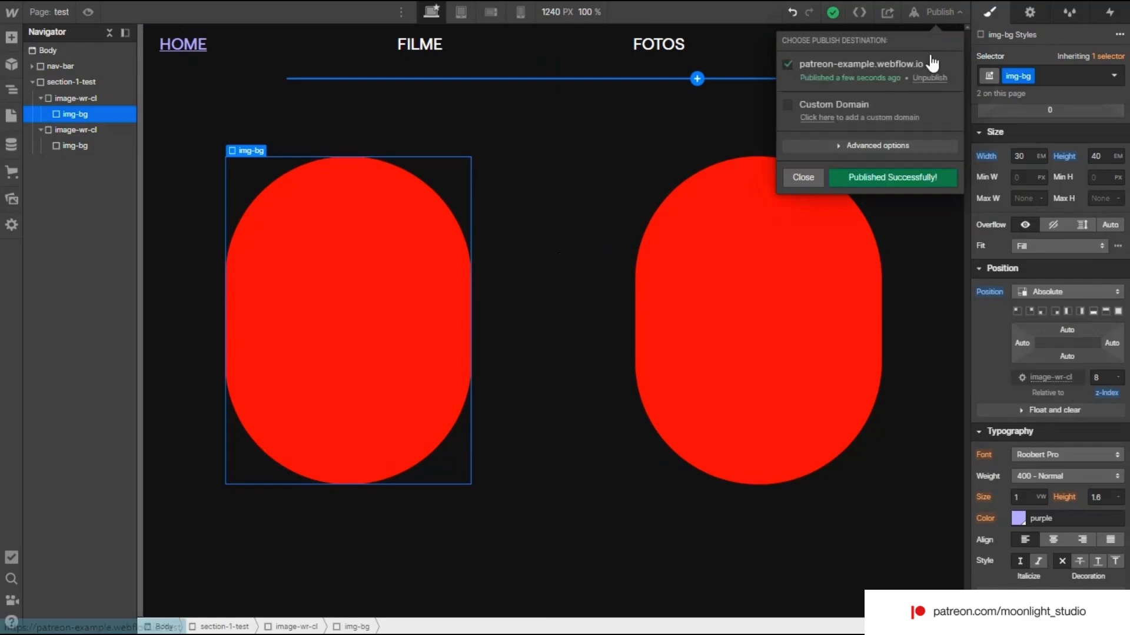
left_click(931, 63)
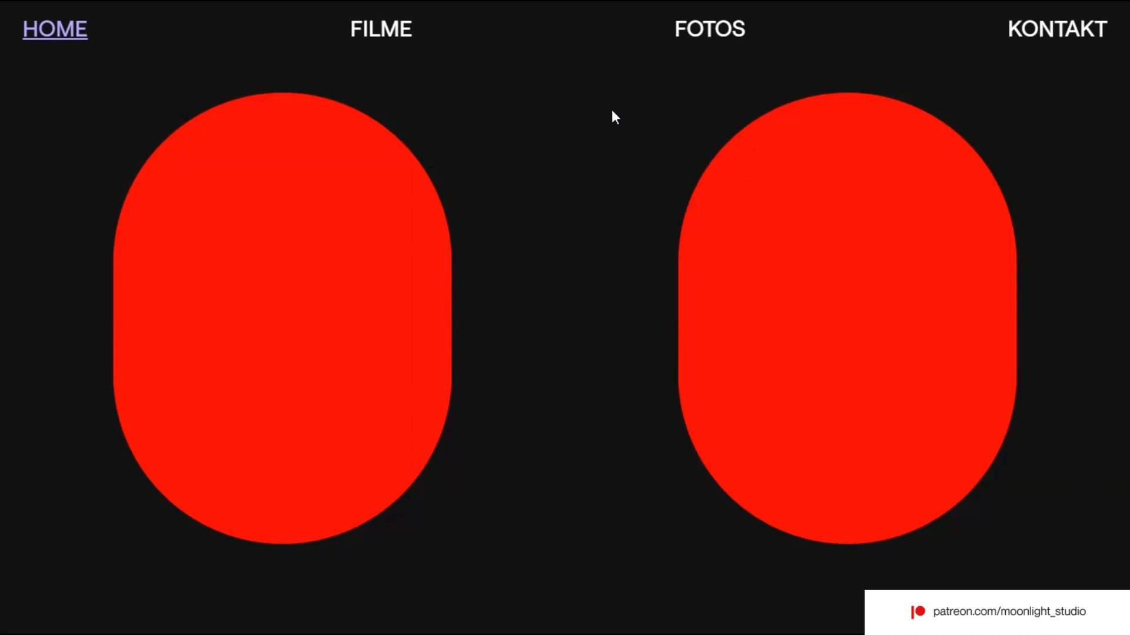
- Return to the Webflow designer and resize the img-bg block to 28 em wide and 36 em high
mouse_move(595, 1)
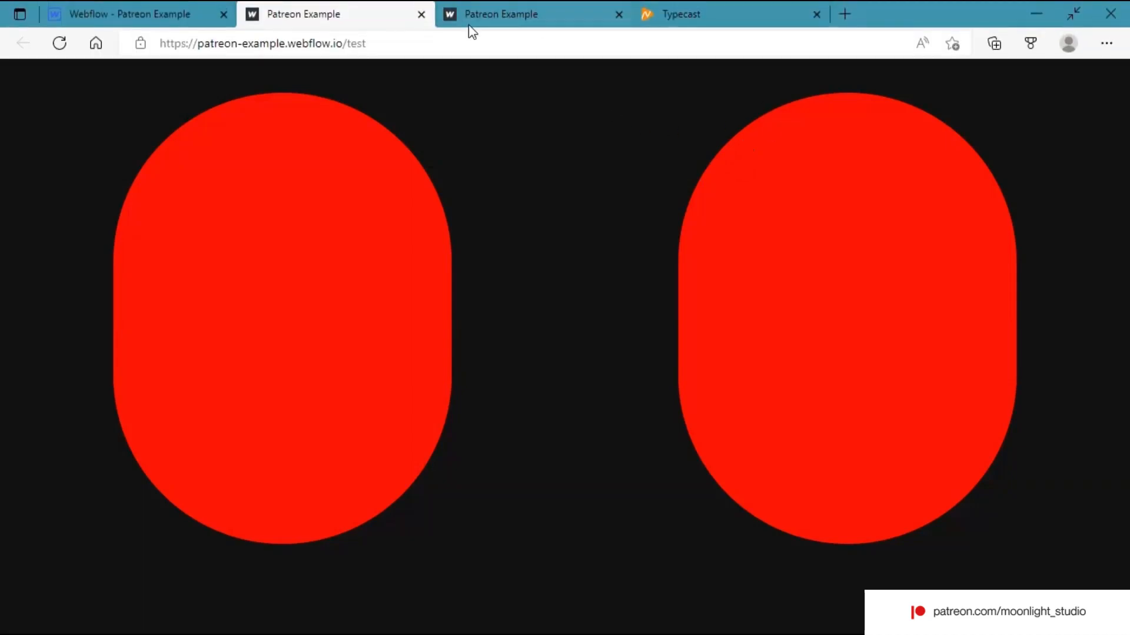
left_click(185, 6)
left_click(566, 192)
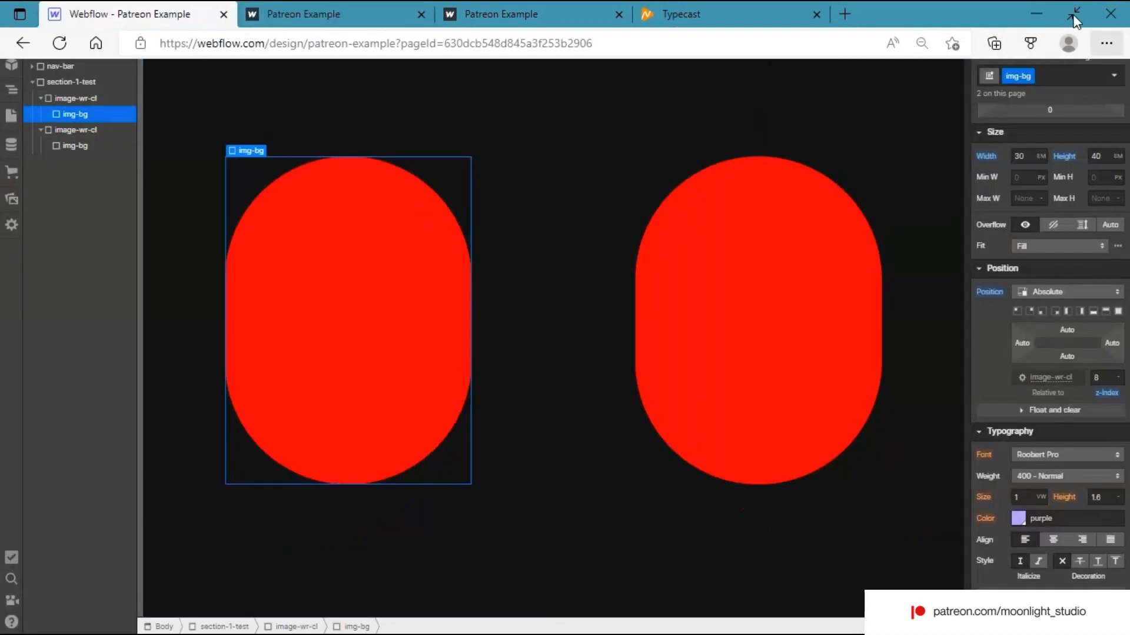
left_click(571, 232)
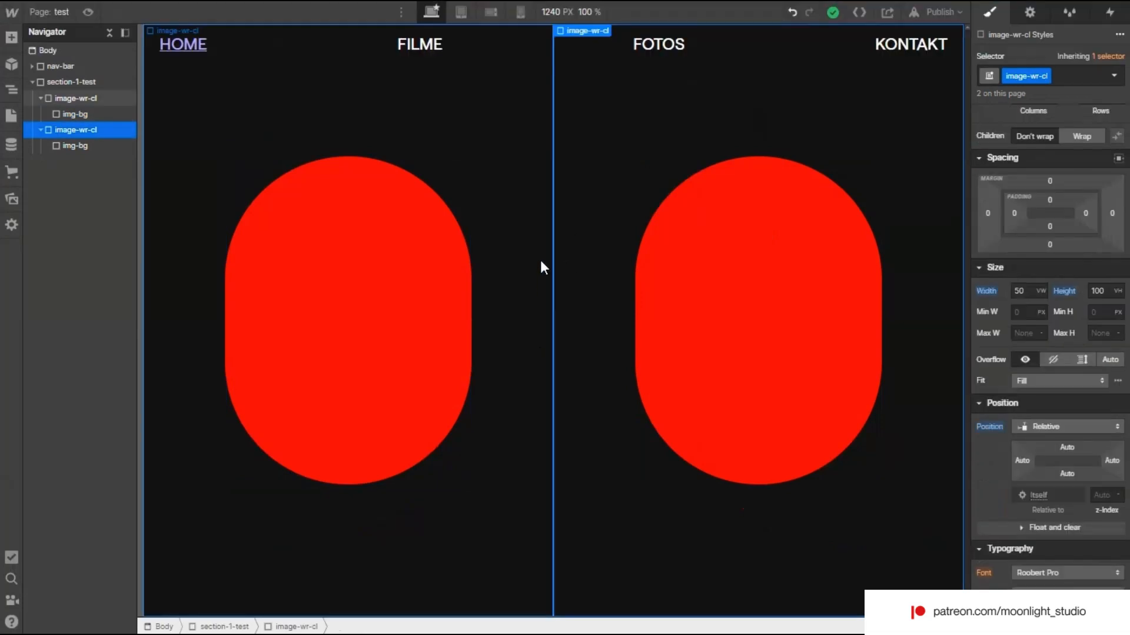
left_click(419, 209)
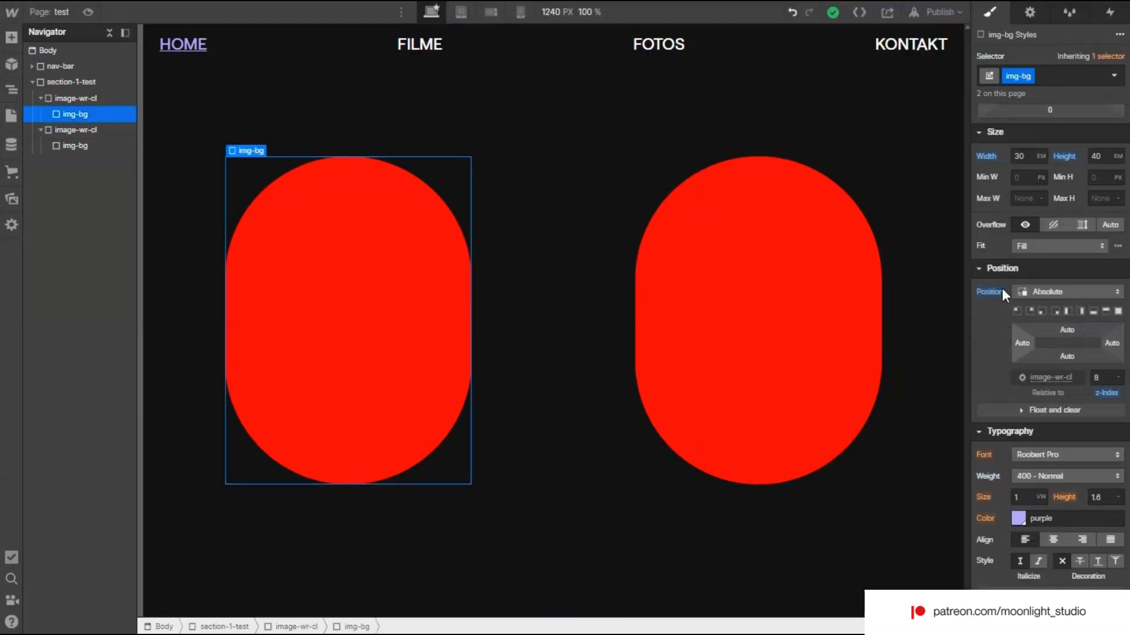
left_click(1030, 156)
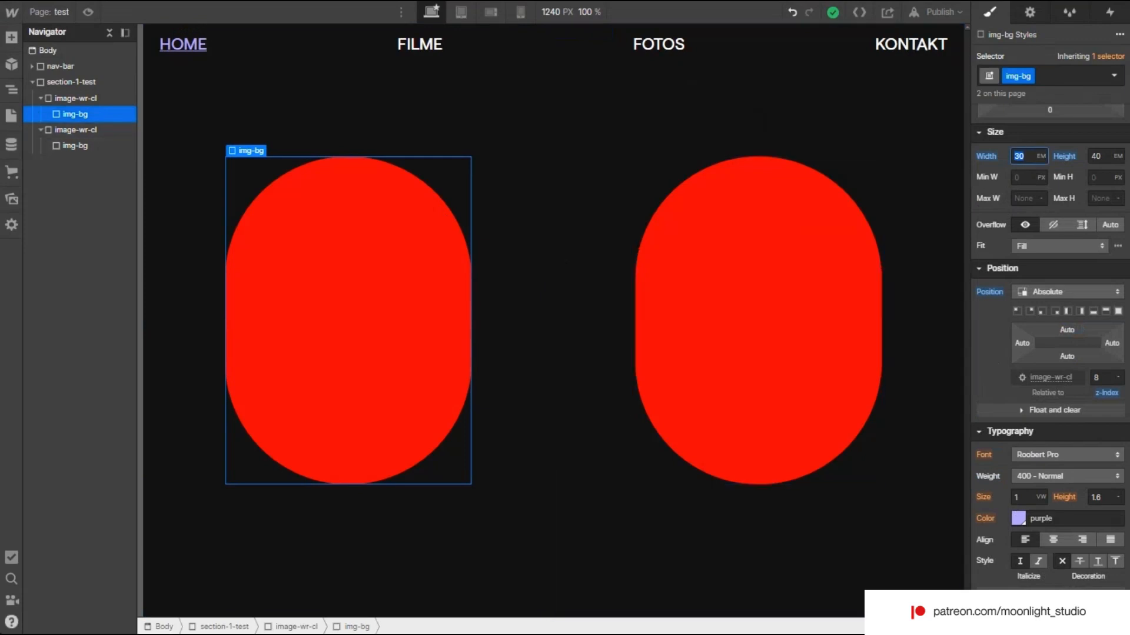
type("28")
key("Tab")
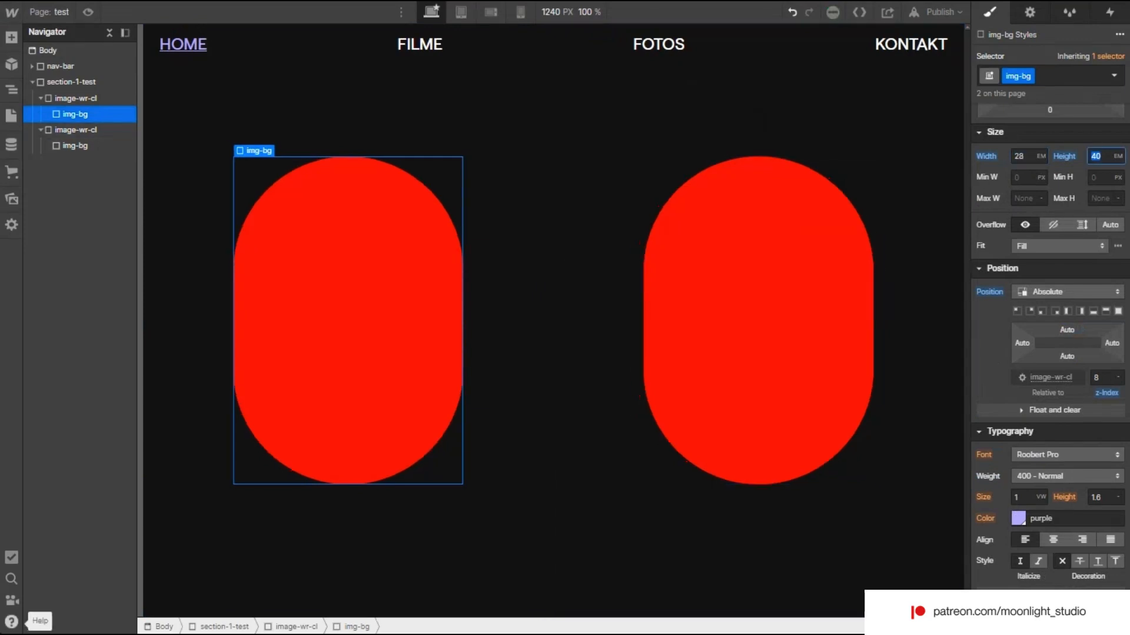
type("36")
key("Return")
- Try an img-bg width of 25 em and settle on 27 em
left_click(1027, 158)
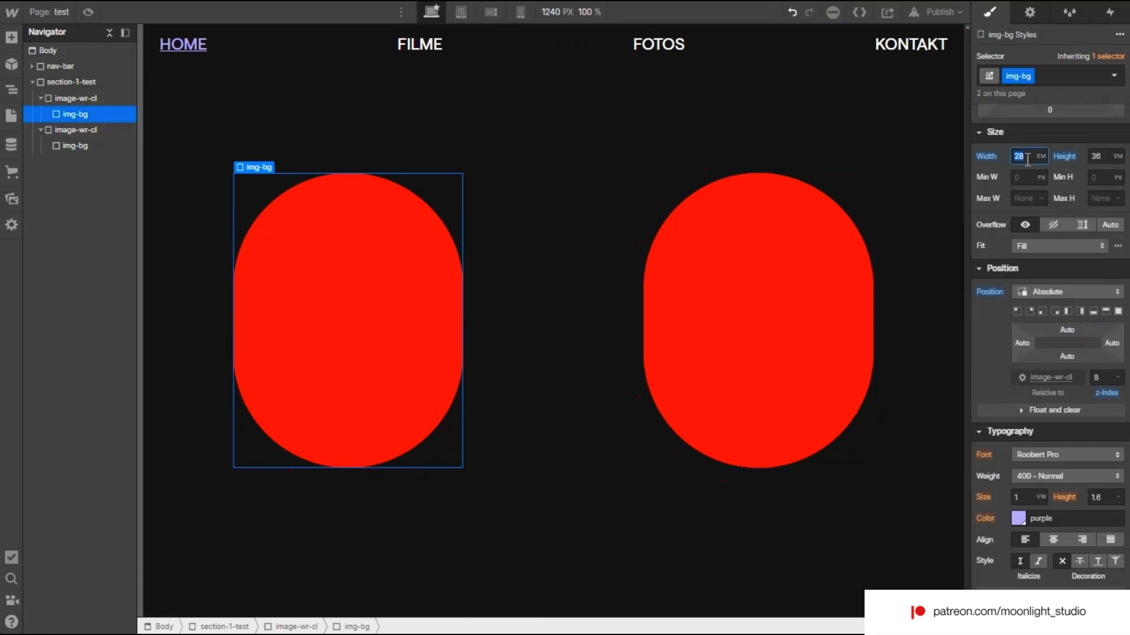
type("25")
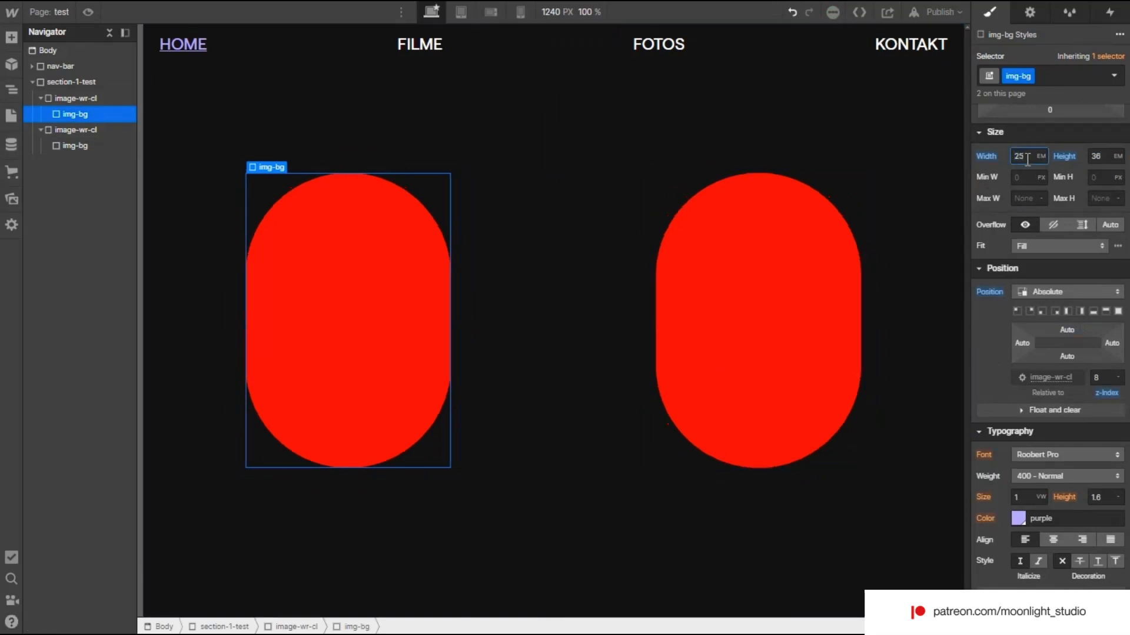
left_click(1023, 151)
type("27")
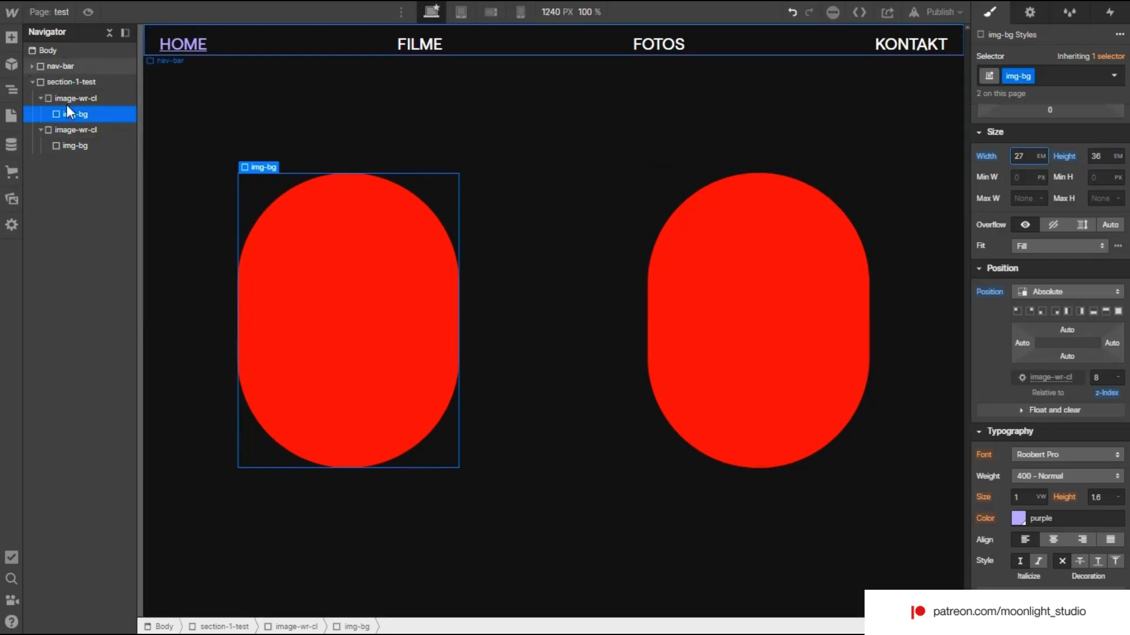
- Add a combo class named first to the img-bg block in the first image-wr-cl column
left_click(1059, 78)
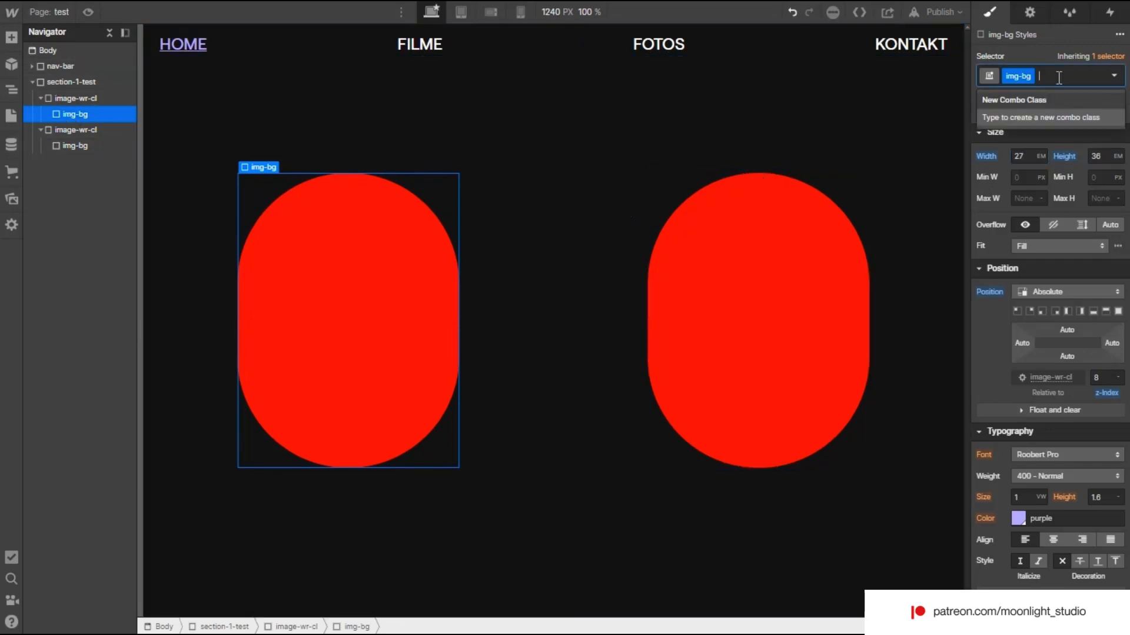
type("first")
key("Return")
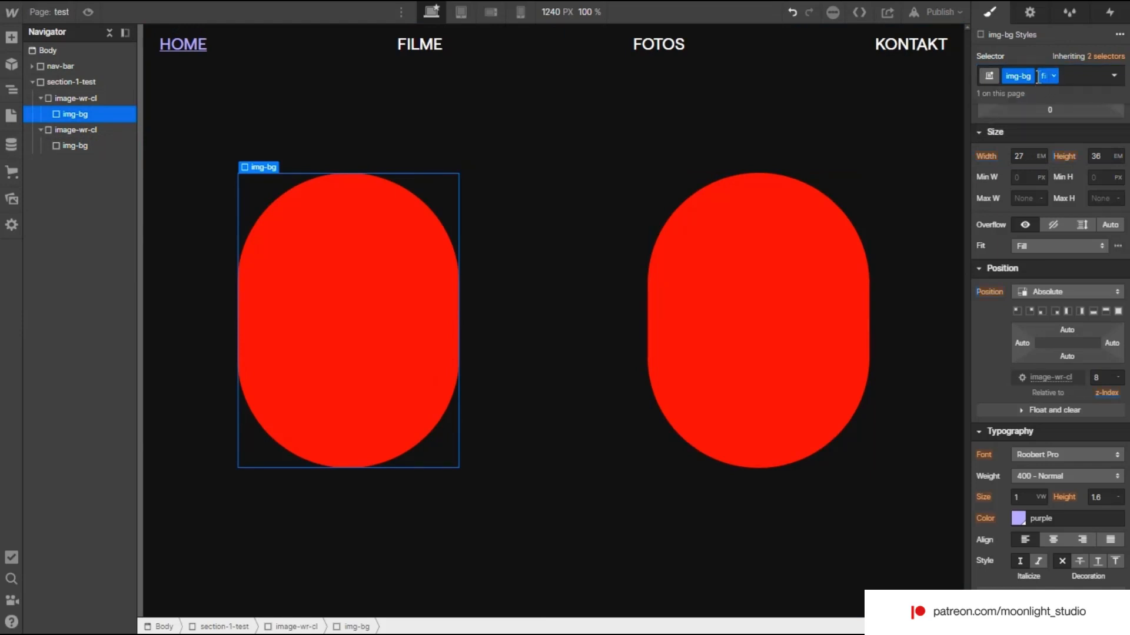
- Rename the combo class on the first img-bg block to img-left
scroll(1072, 274, "down", 5)
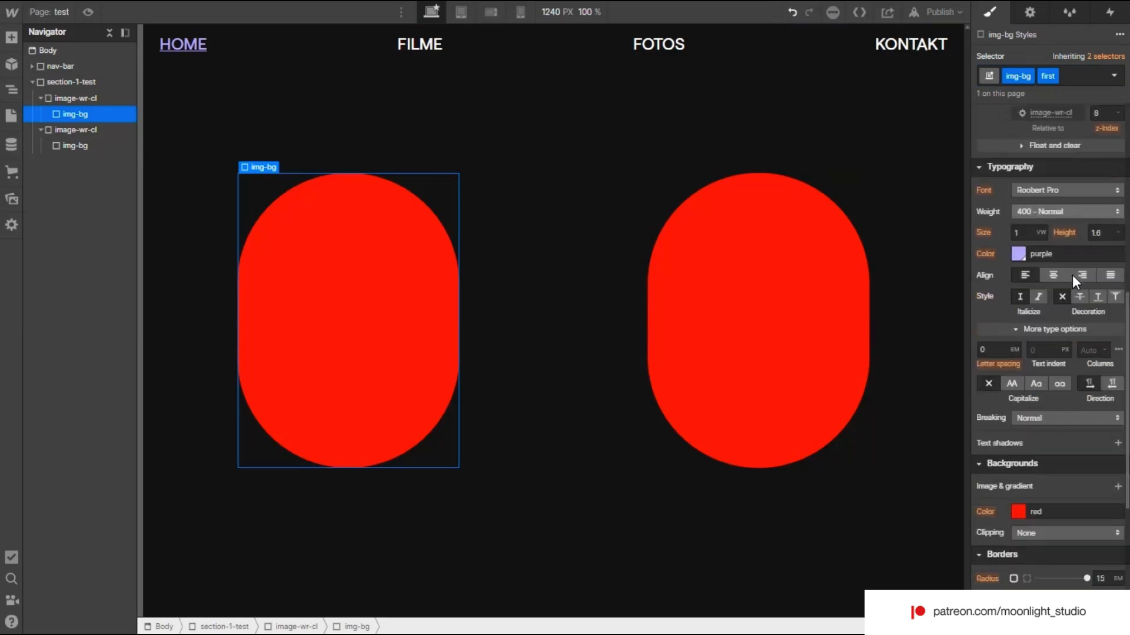
scroll(1051, 165, "up", 4)
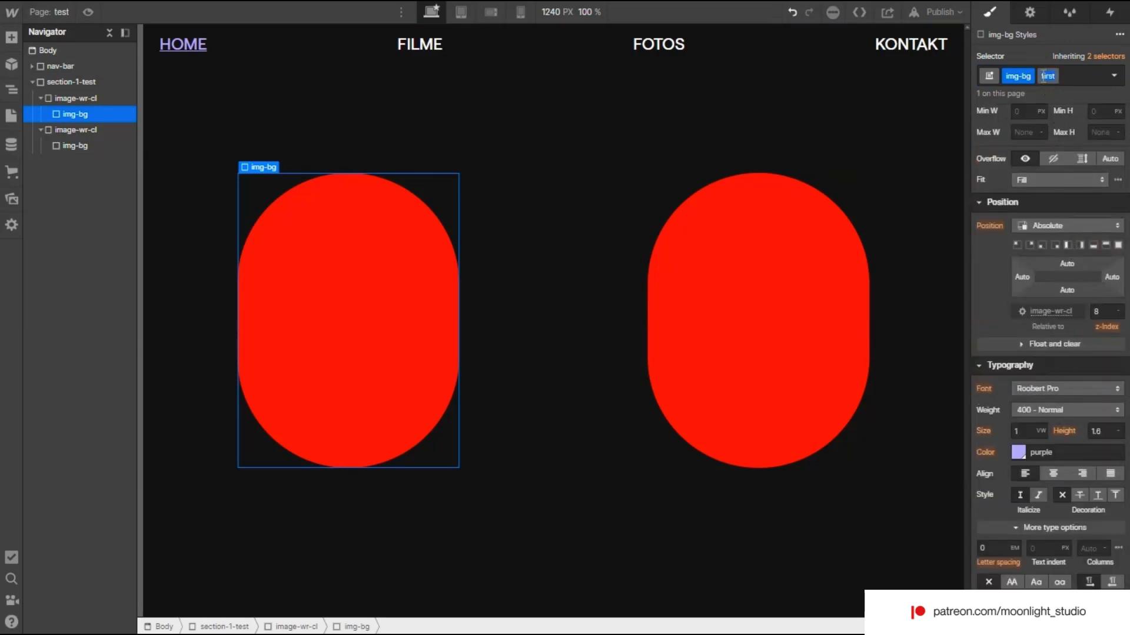
type("img-fi")
key("BackSpace")
key("BackSpace")
type("left")
key("Return")
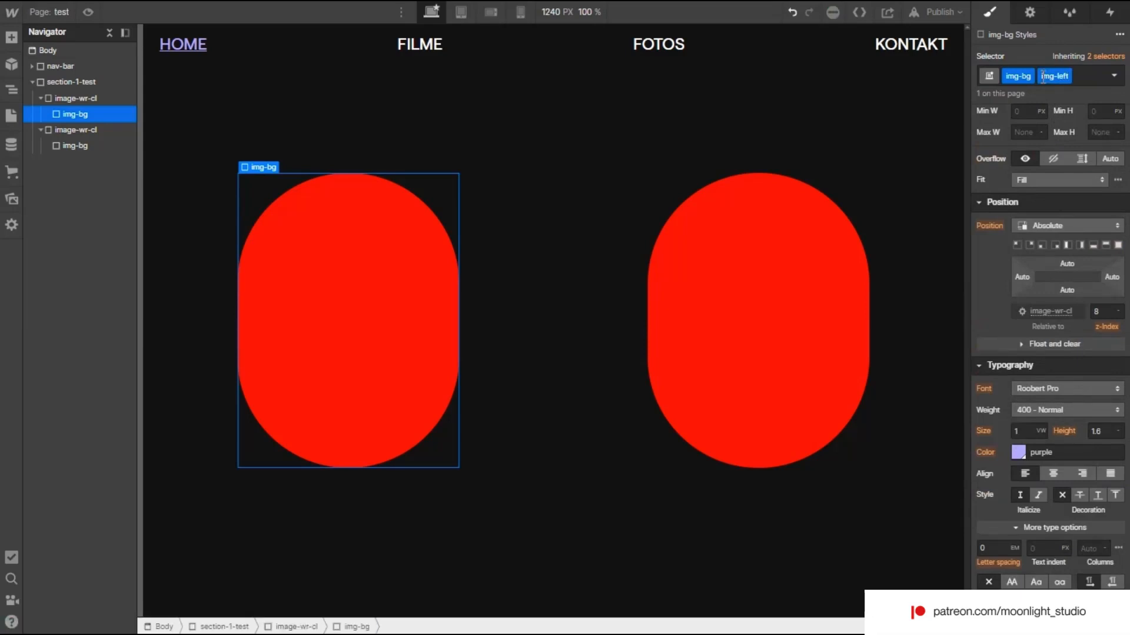
- Add the combo class img-right to the img-bg block in the second image-wr-cl column
left_click(754, 235)
left_click(1061, 84)
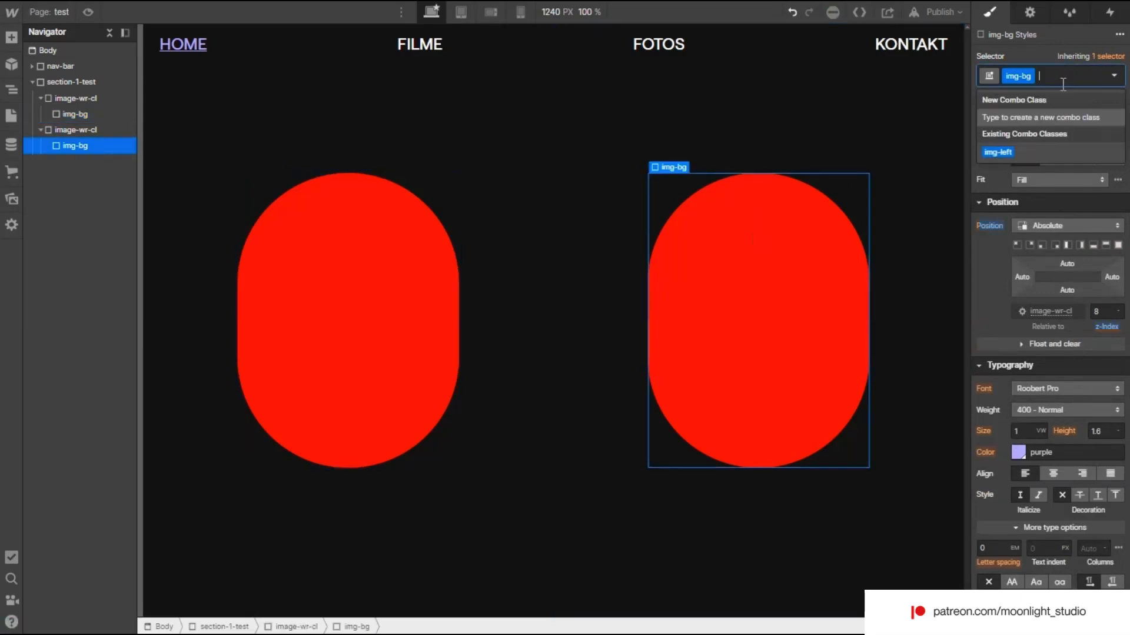
type("img-right")
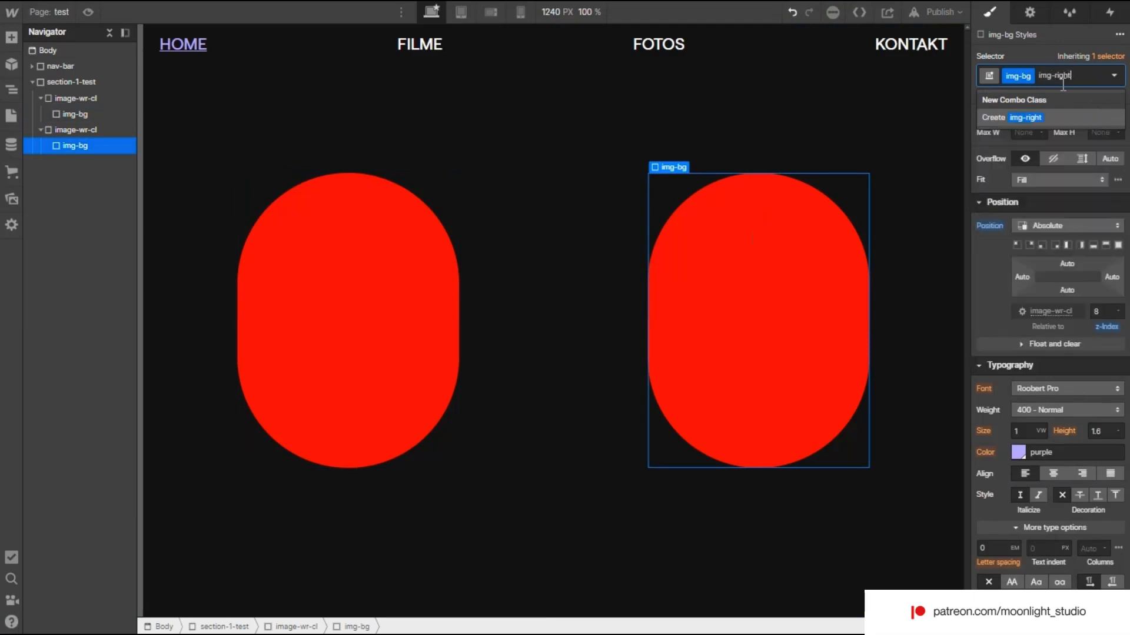
key("Return")
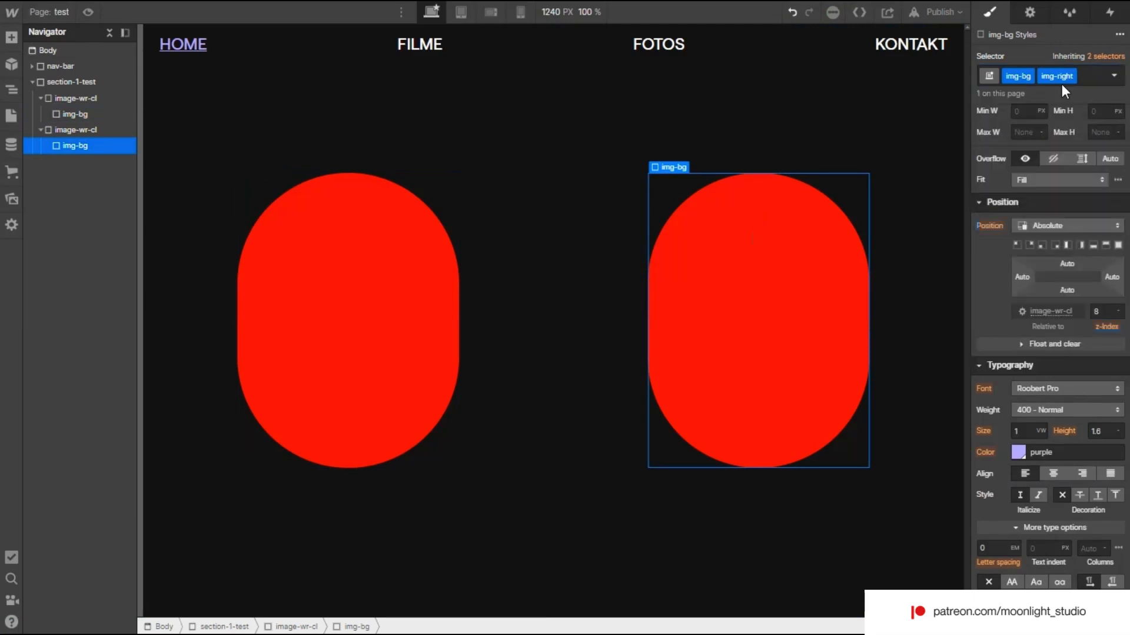
- Replace the red fill of the img-left block with the background image elia-pellegrini-K_sHB0RTsDA-unsplash.webp, sized to Cover
left_click(382, 289)
scroll(1107, 453, "down", 3)
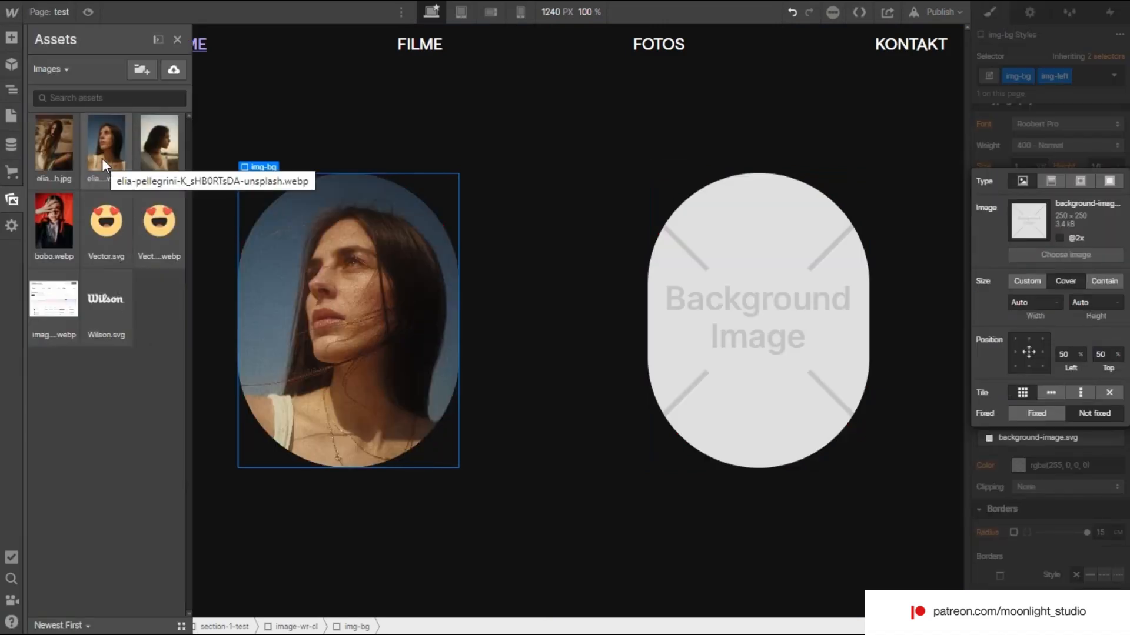
left_click(103, 160)
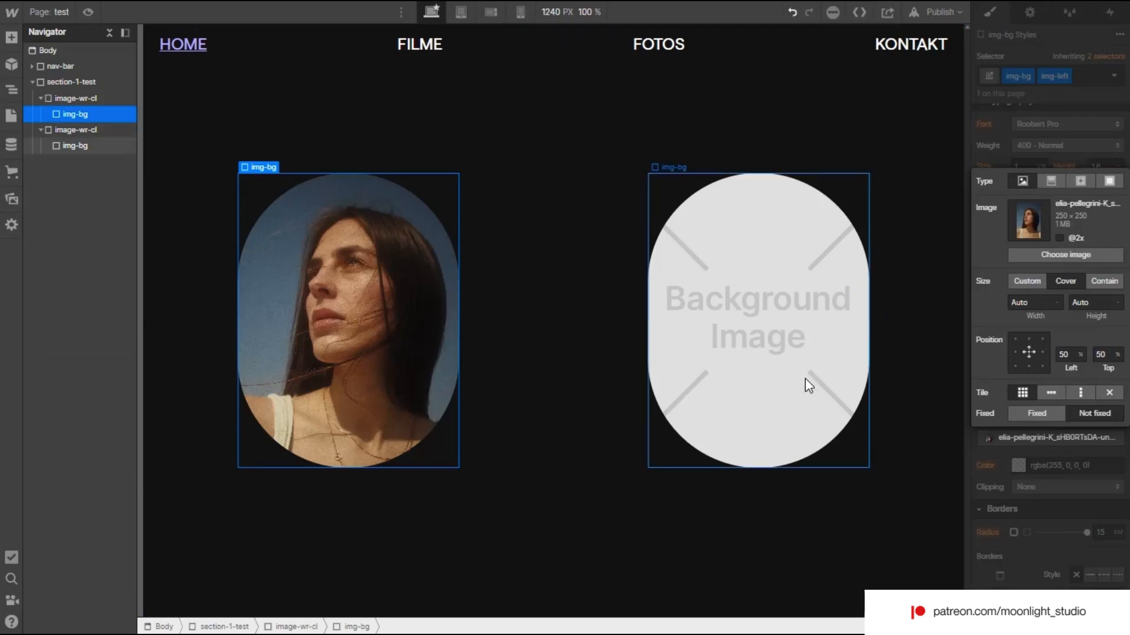
- Replace the placeholder background image of the img-right block with the side-profile portrait from the assets
left_click(763, 274)
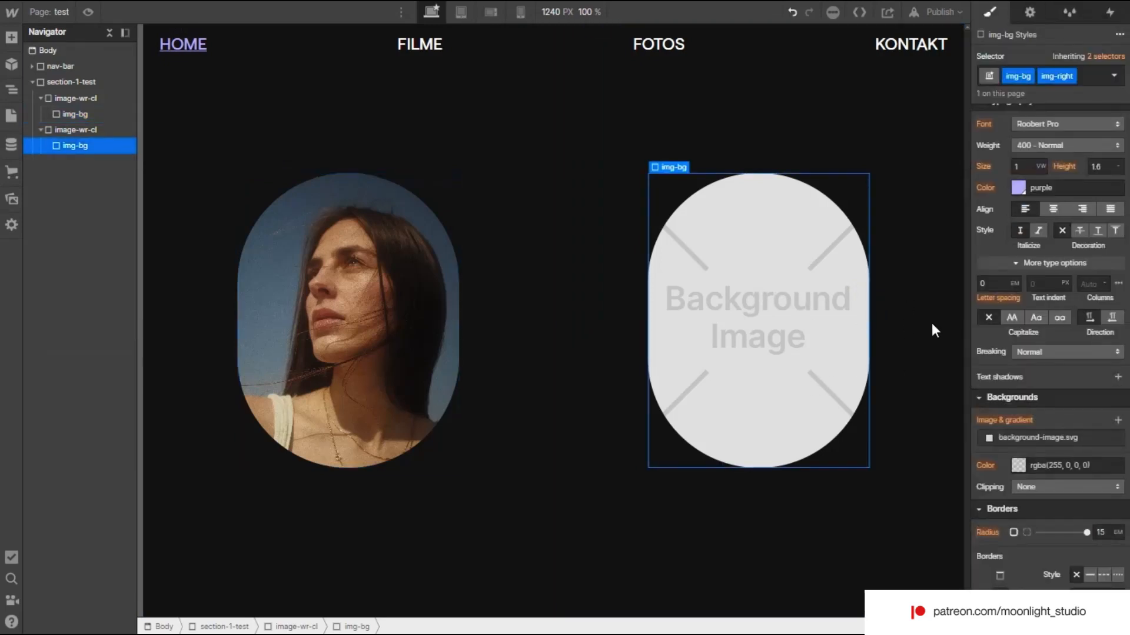
left_click(1058, 437)
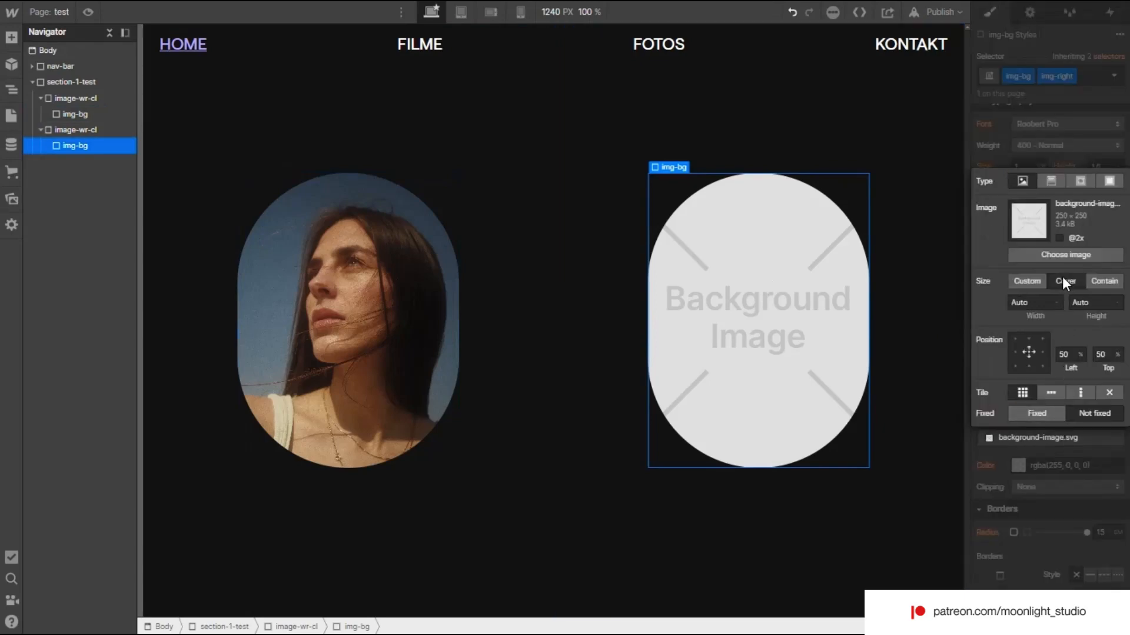
left_click(1066, 255)
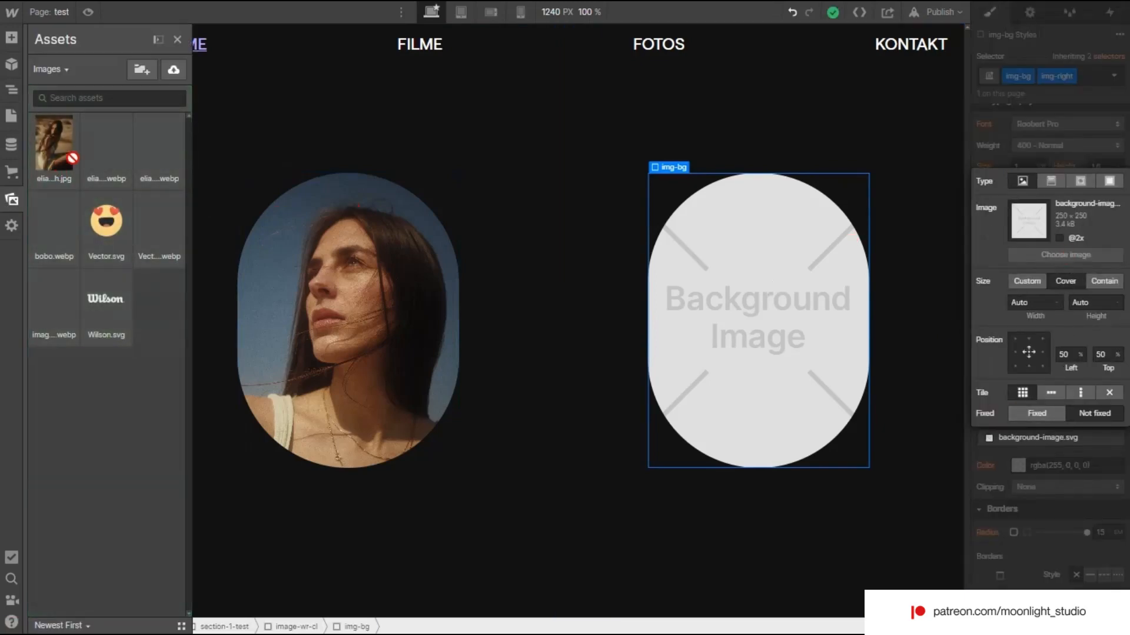
left_click(158, 153)
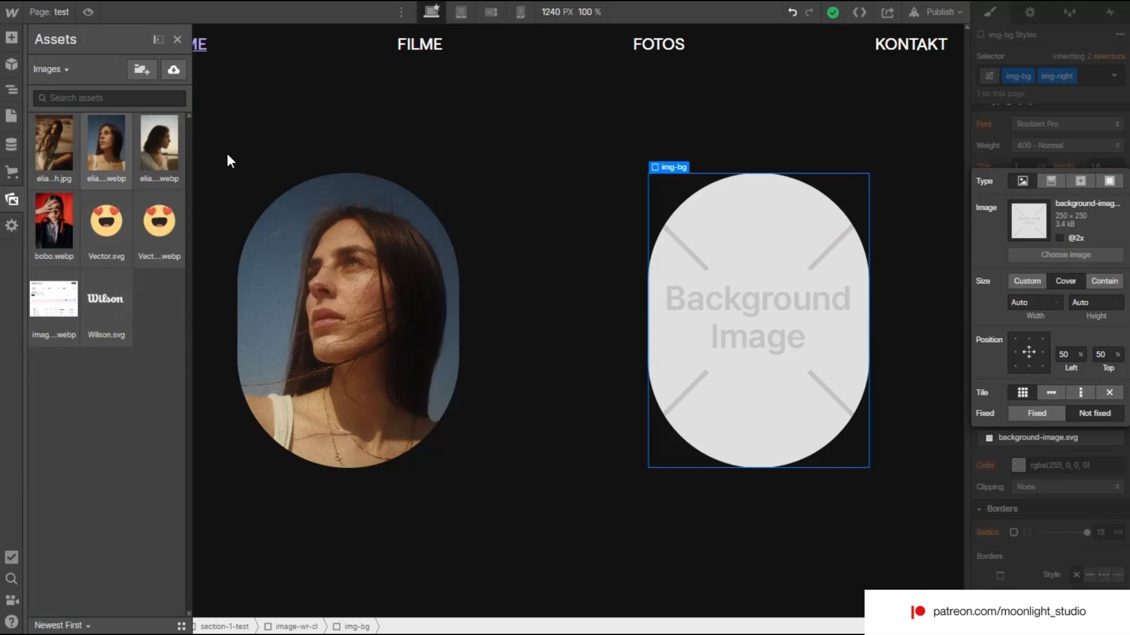
- Switch to the Home page and open the published site patreon-example.webflow.io to examine the finished example
left_click(369, 304)
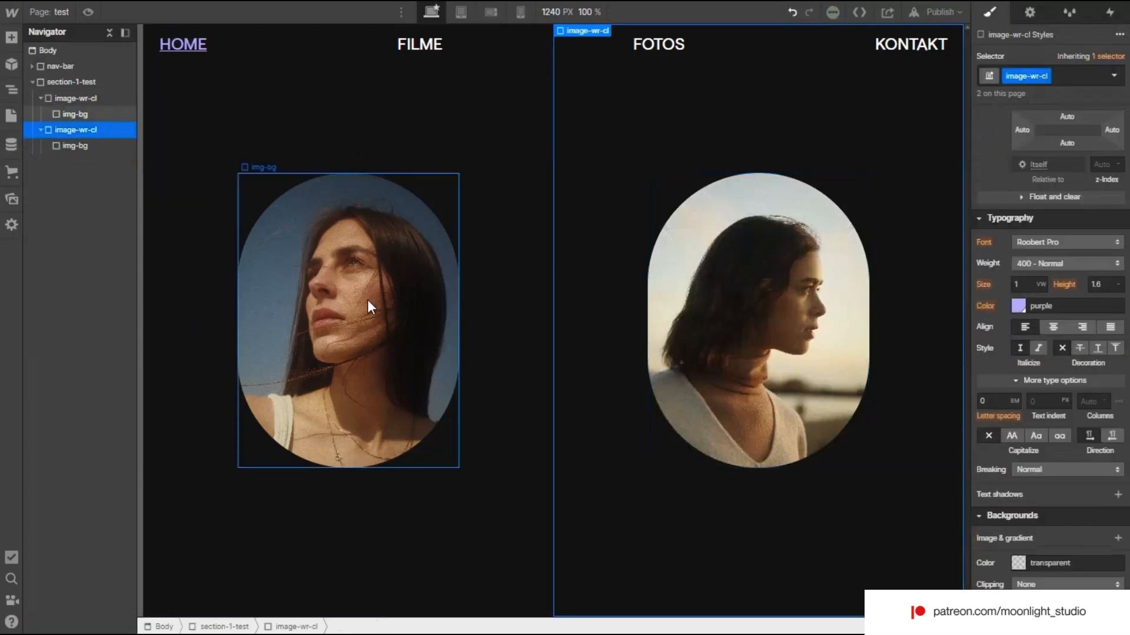
left_click(12, 119)
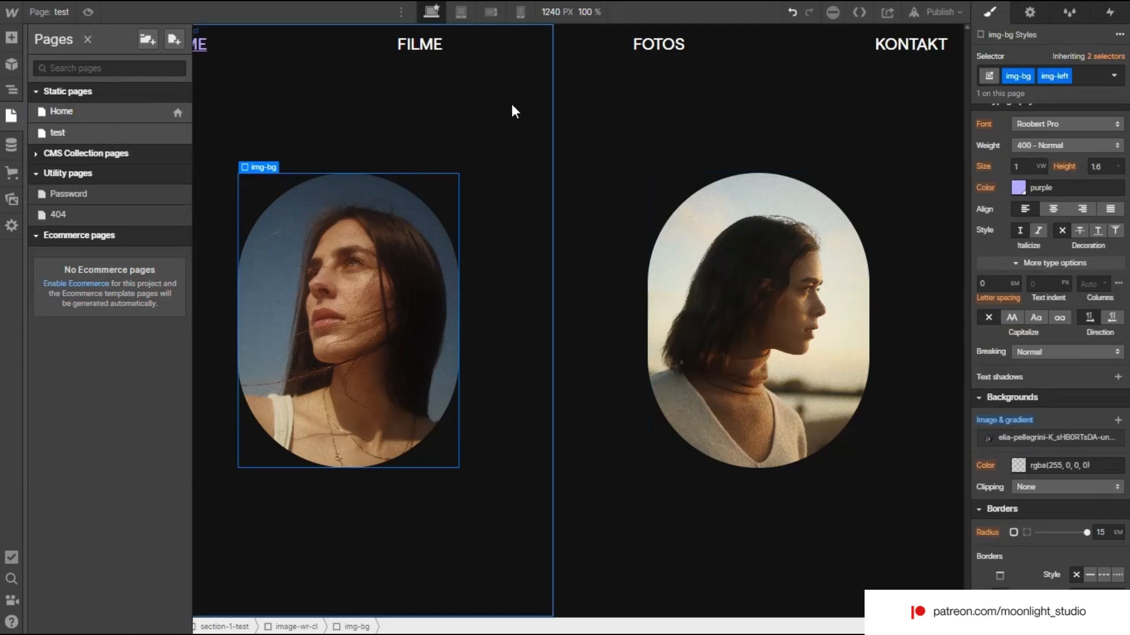
key("z")
left_click(606, 118)
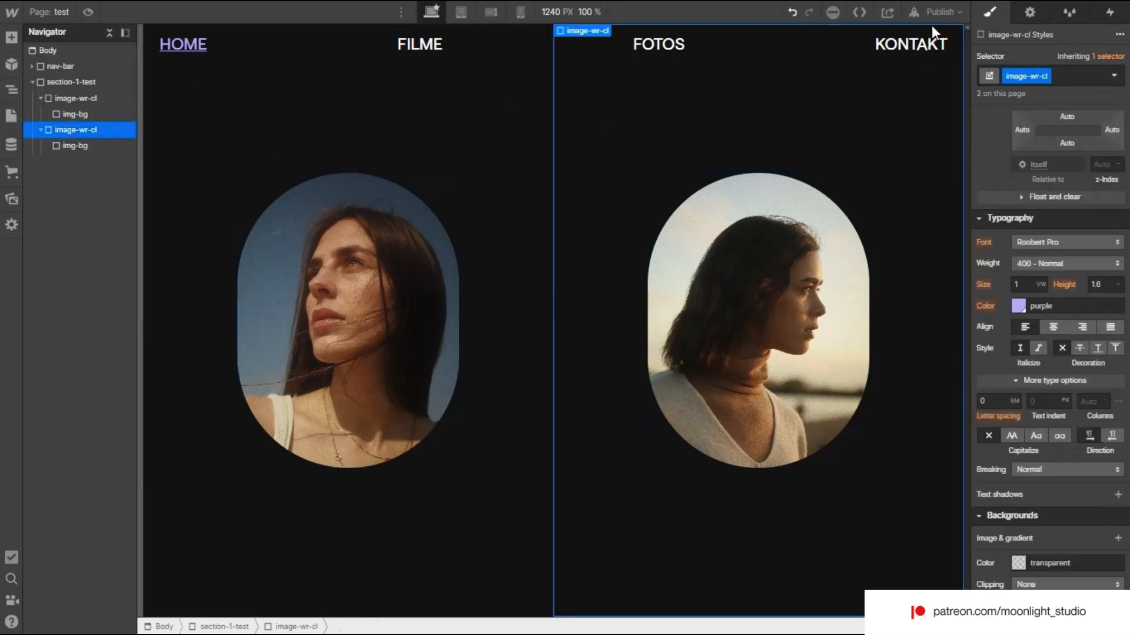
left_click(934, 17)
left_click(13, 117)
left_click(76, 116)
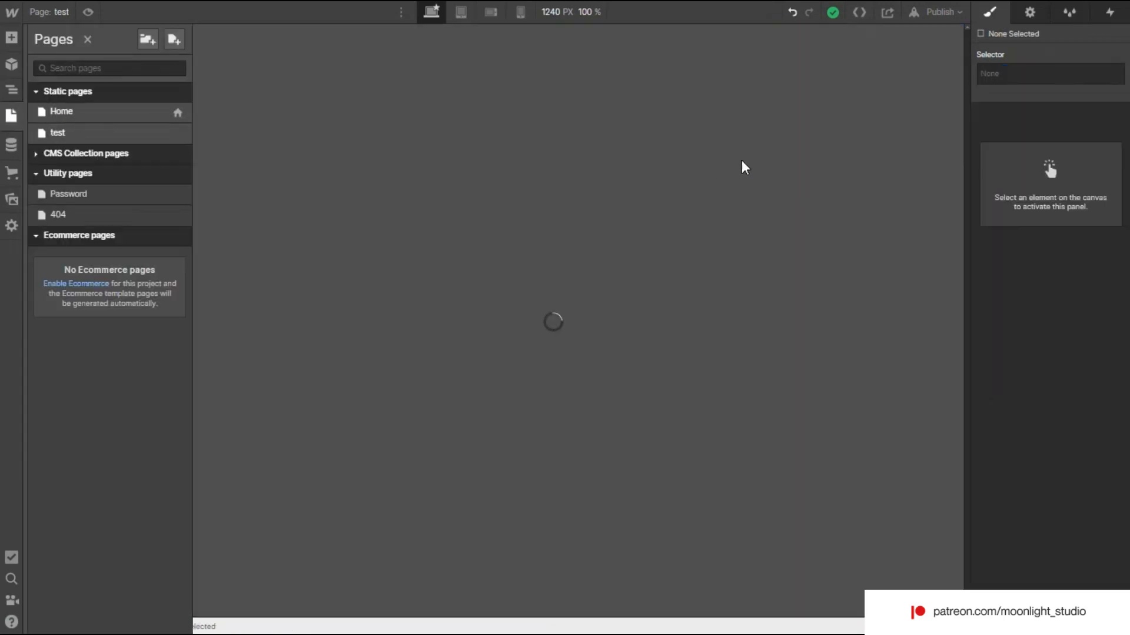
left_click(939, 12)
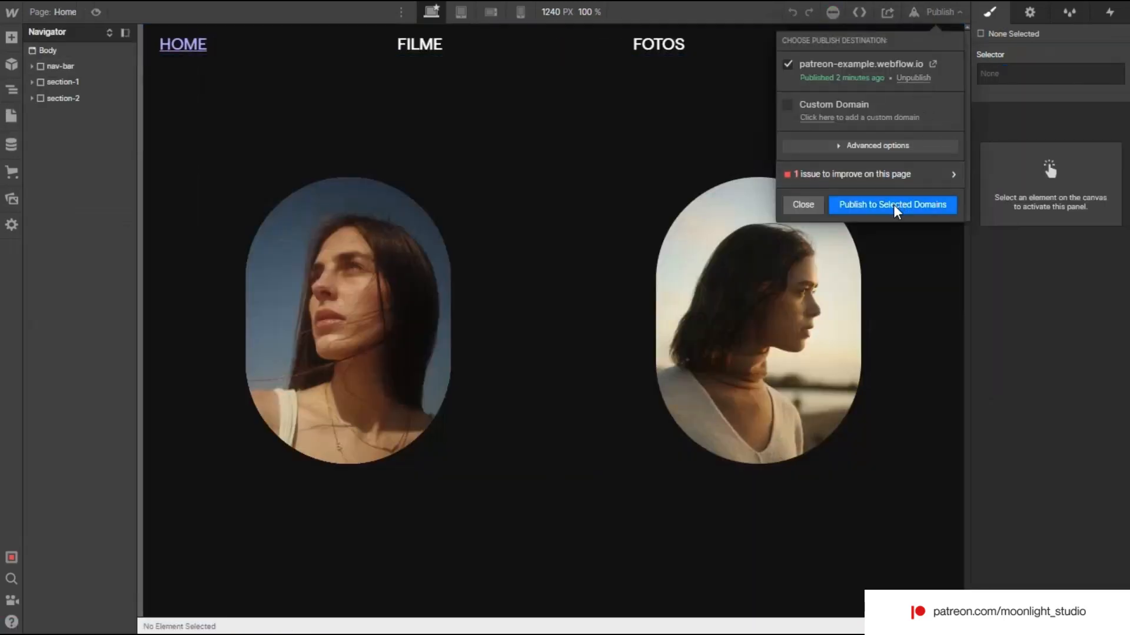
left_click(932, 62)
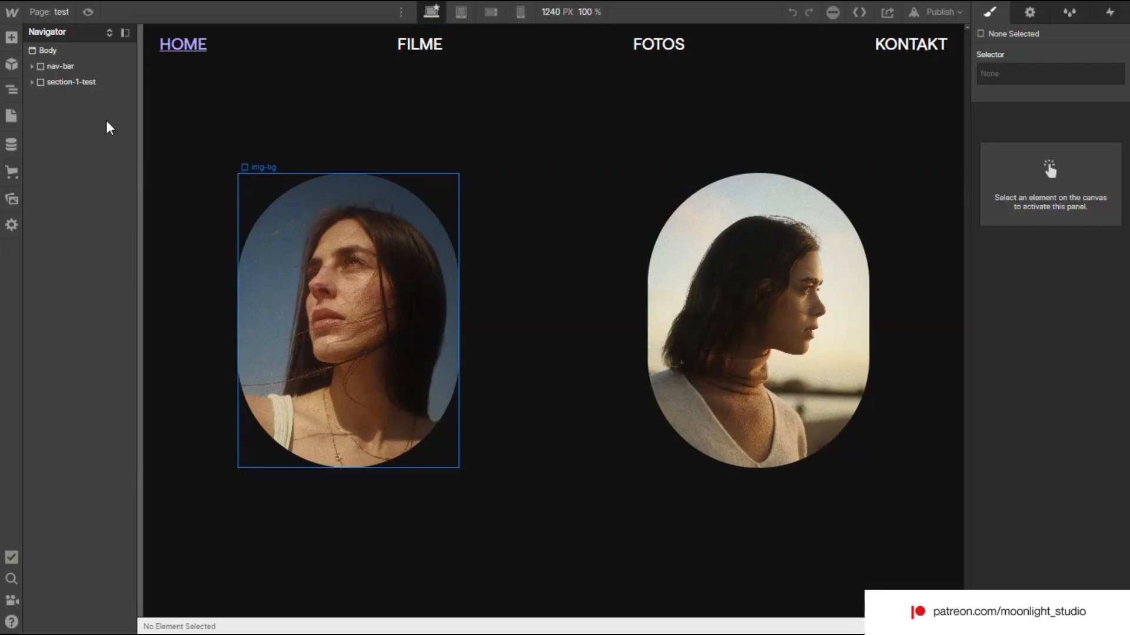
- Duplicate the img-left block twice inside the first image-wr-cl column
left_click(67, 113)
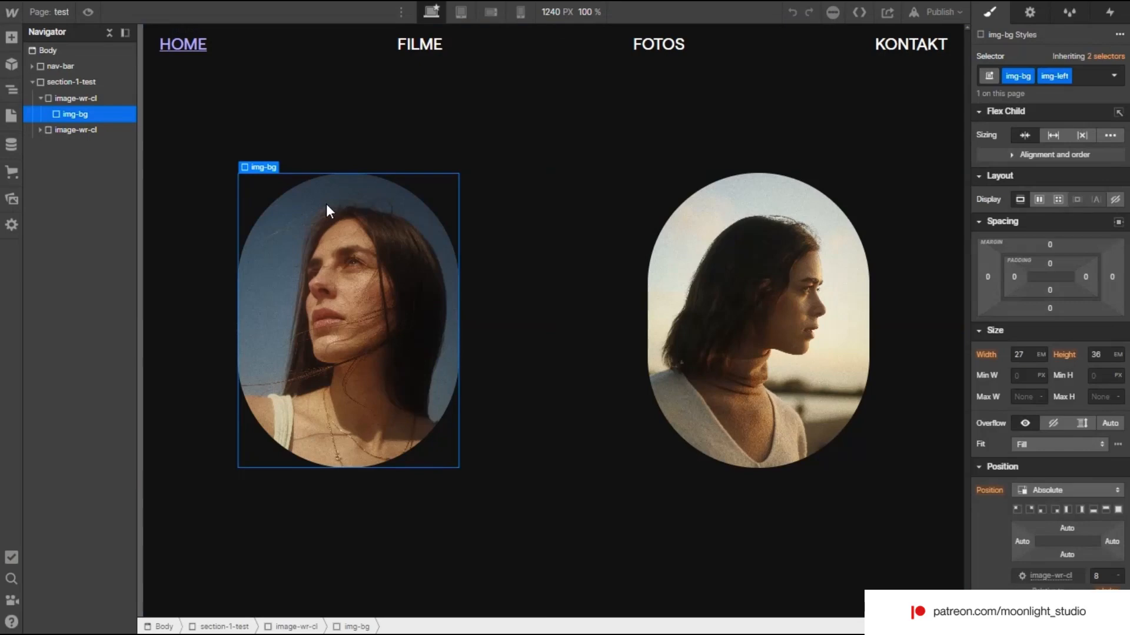
key("ctrl+d")
key("ctrl+d")
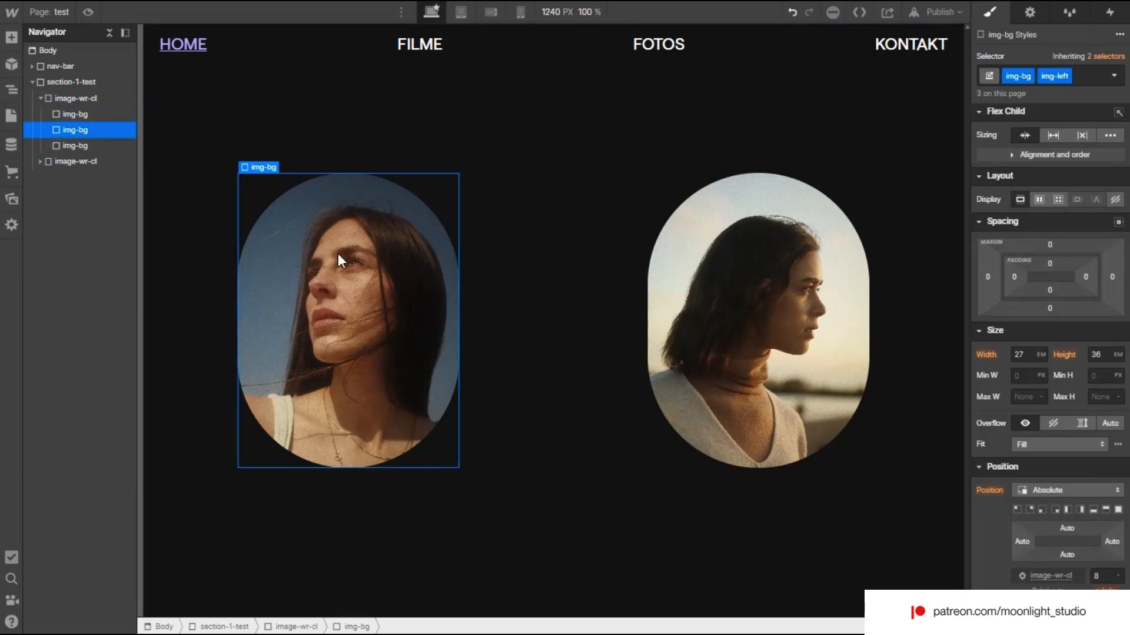
- Examine the stacked img-bg blocks in the first image-wr-cl column alongside the hover animation on the published page
left_click(77, 97)
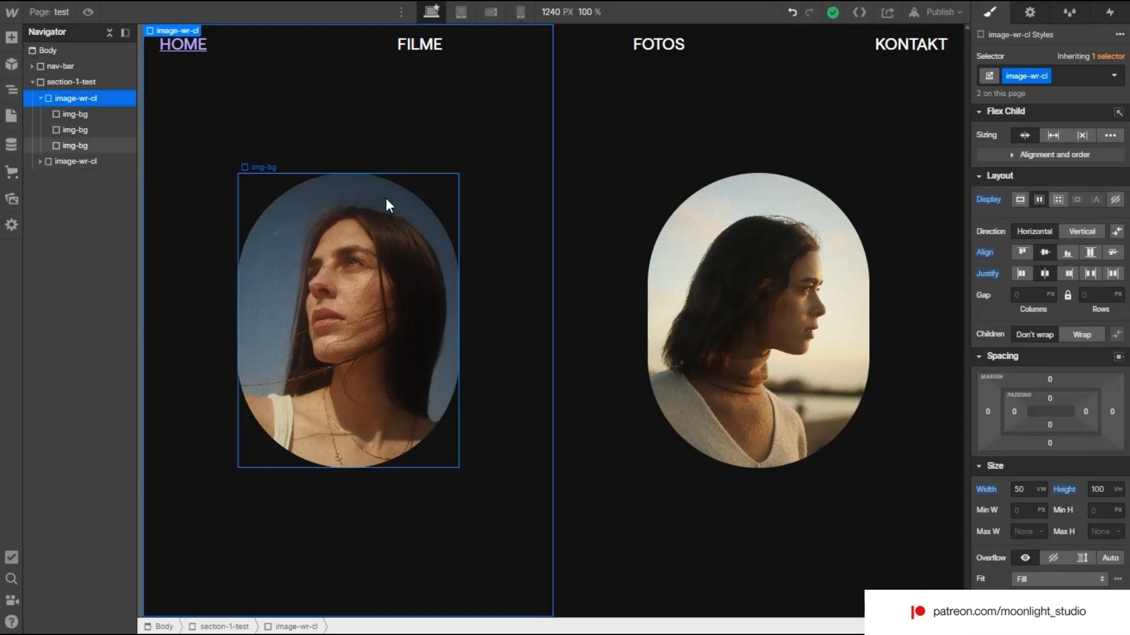
left_click(83, 113)
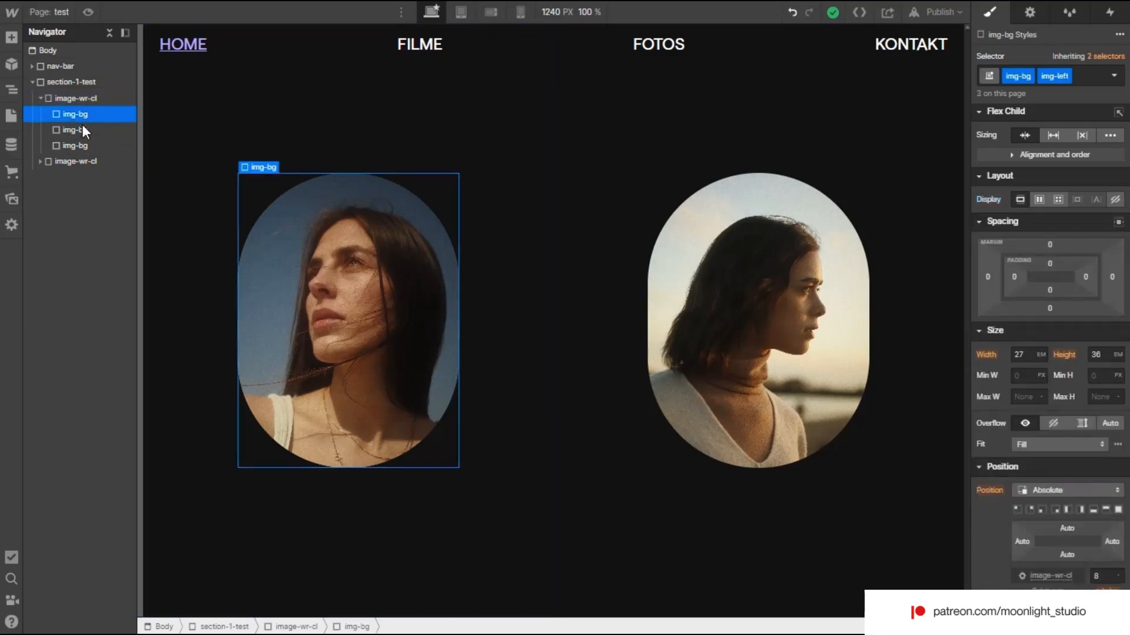
left_click(83, 125)
left_click(86, 145)
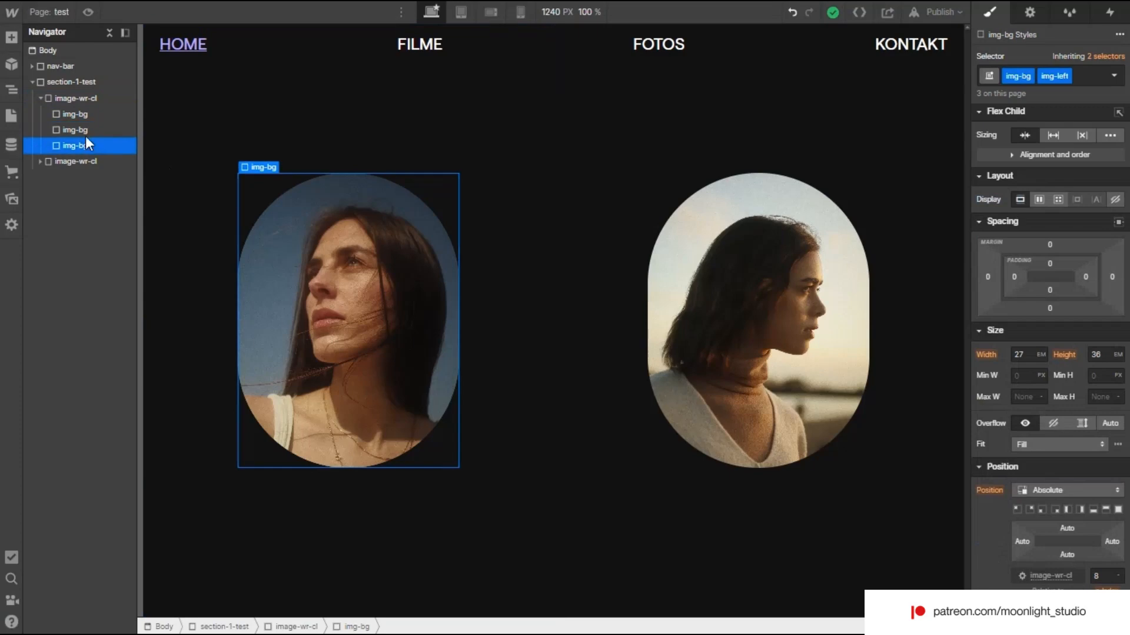
left_click(85, 98)
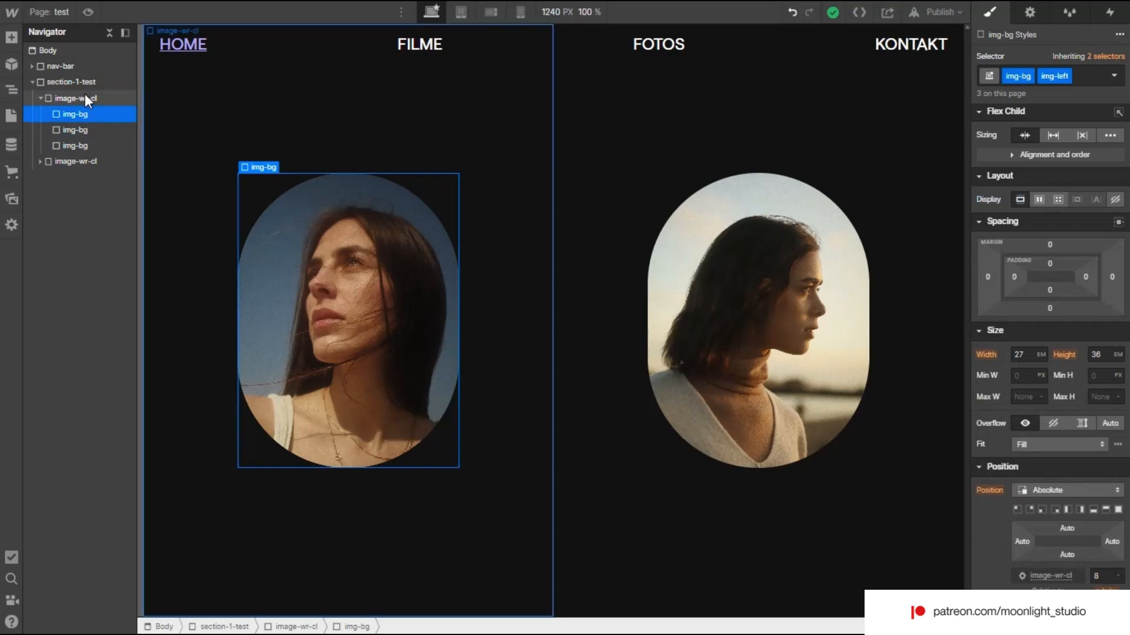
left_click(588, 123)
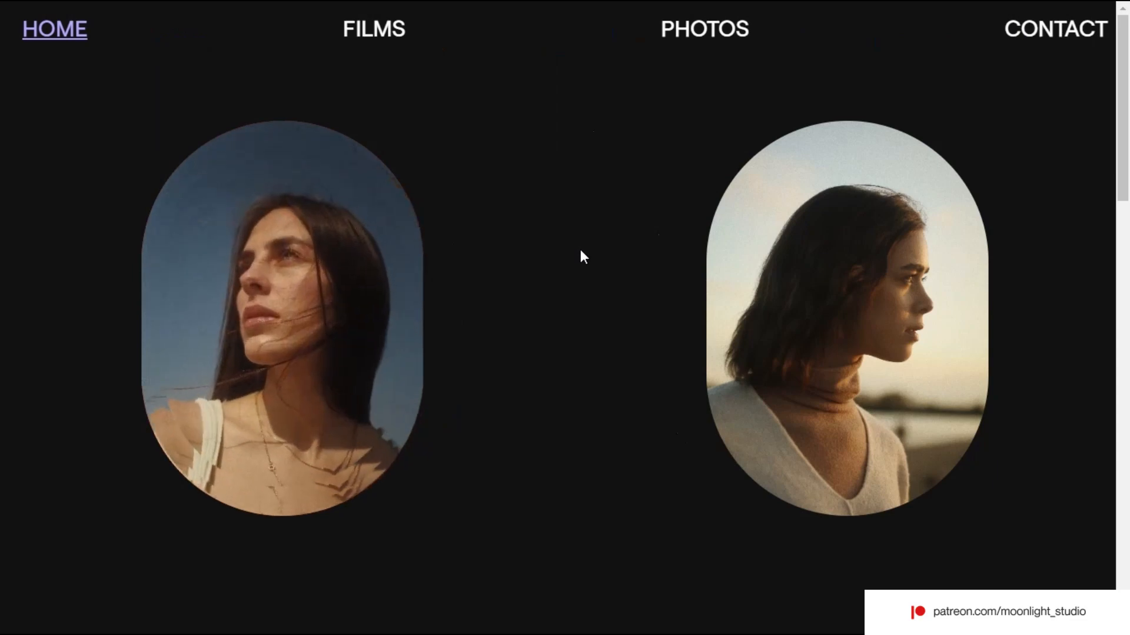
mouse_move(484, 7)
left_click(164, 20)
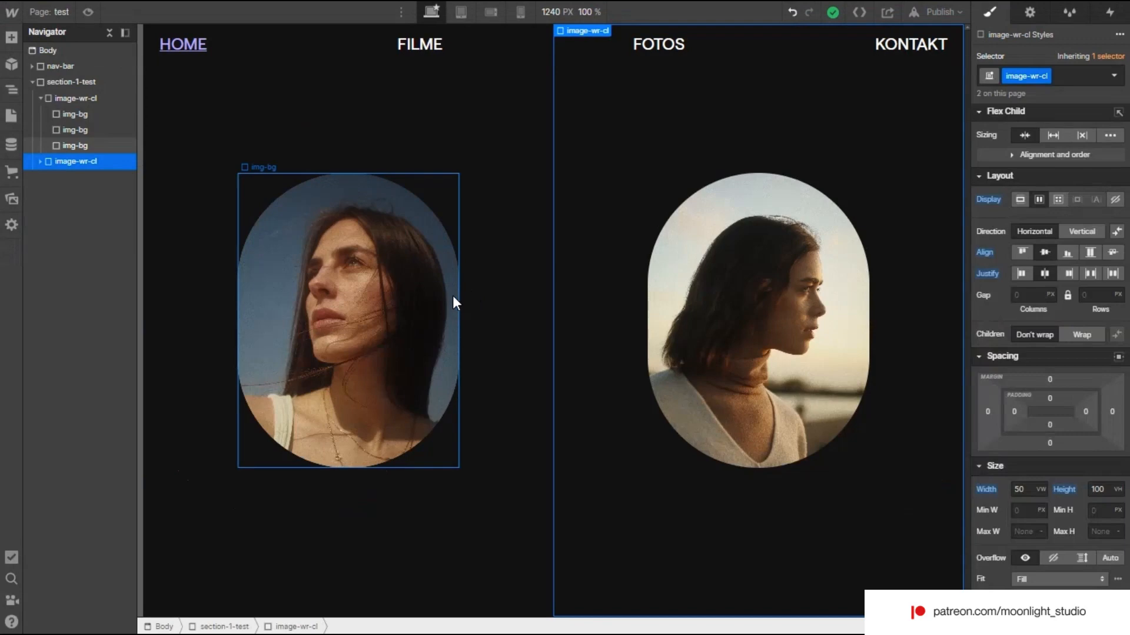
left_click(99, 101)
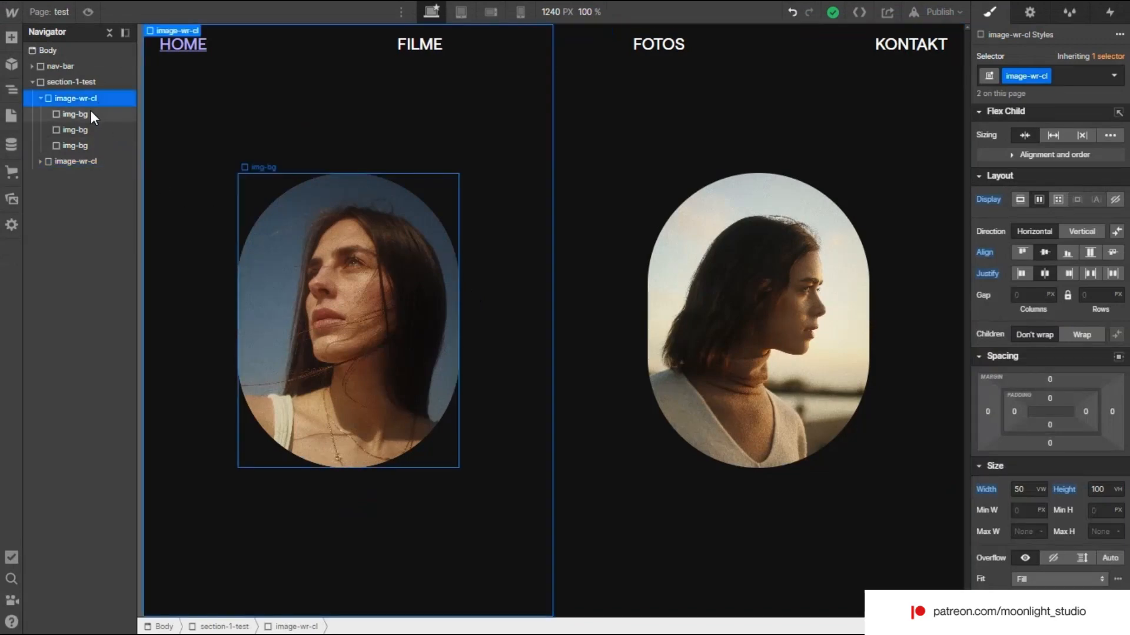
left_click(90, 111)
left_click(79, 158)
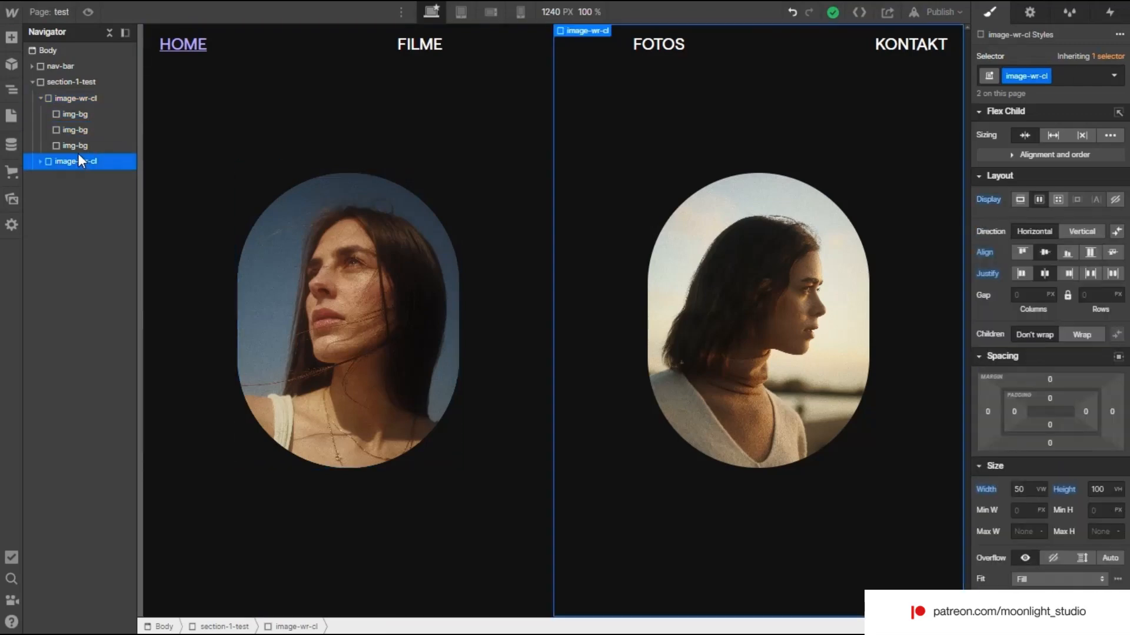
- Add a div block below the three img-bg blocks in the first image-wr-cl column and give it the class img-bg
left_click(77, 148)
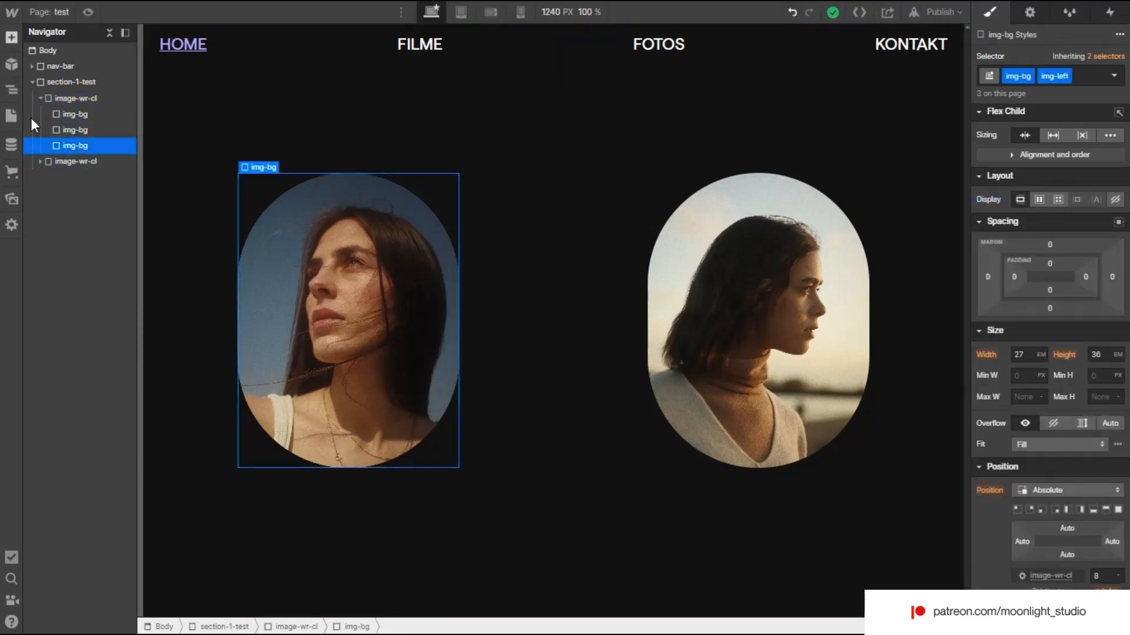
key("a")
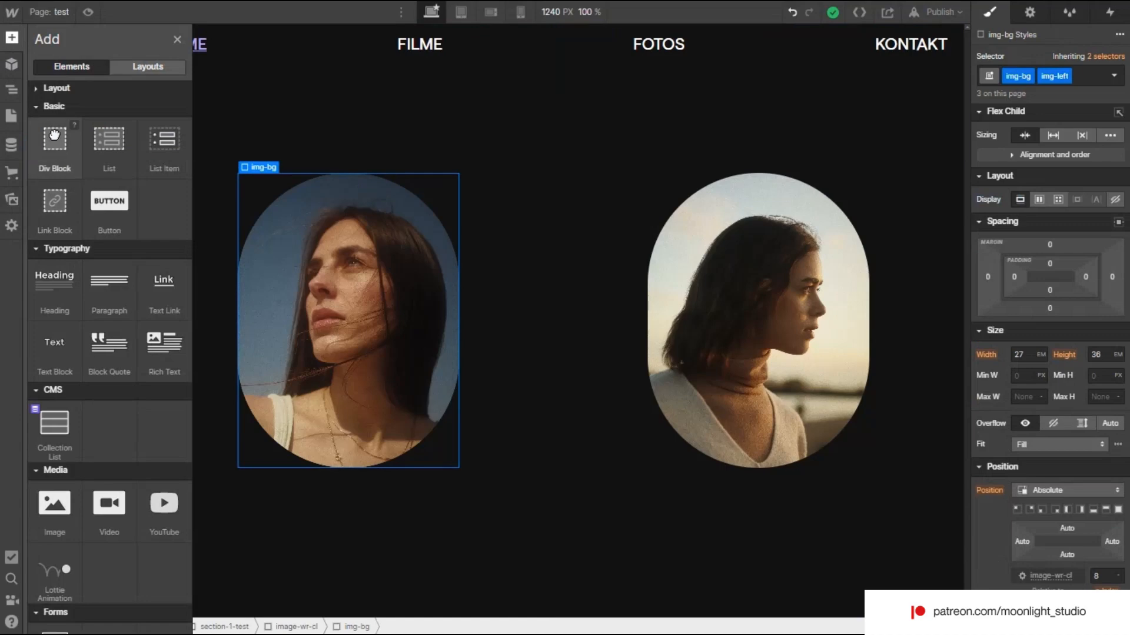
left_click_drag(54, 136, 81, 169)
left_click(1021, 82)
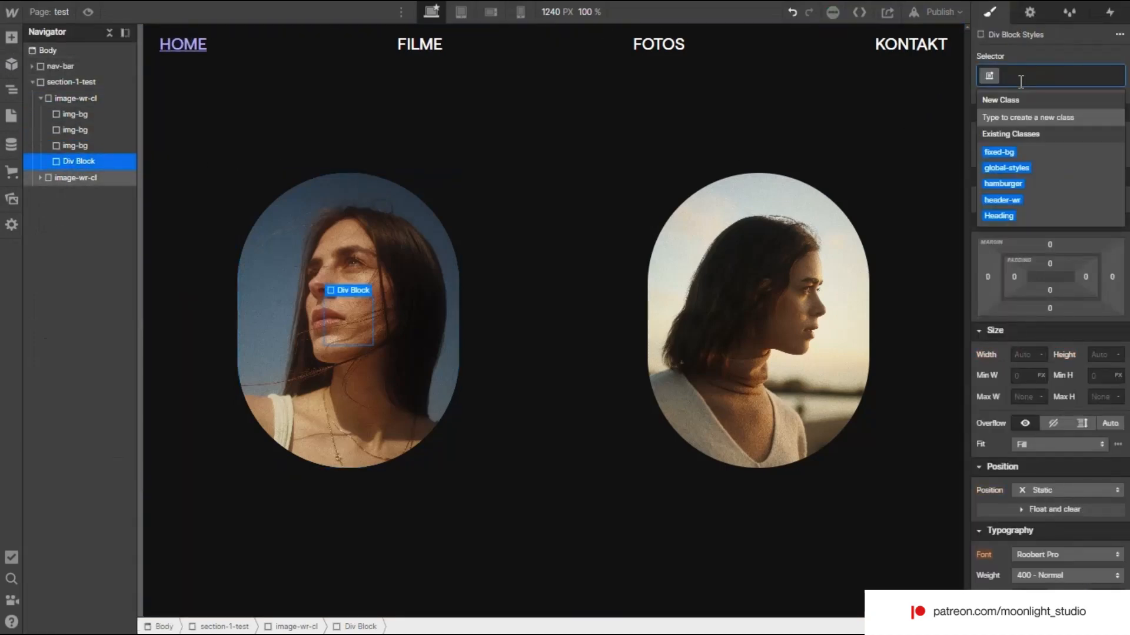
type("img-bg")
key("Return")
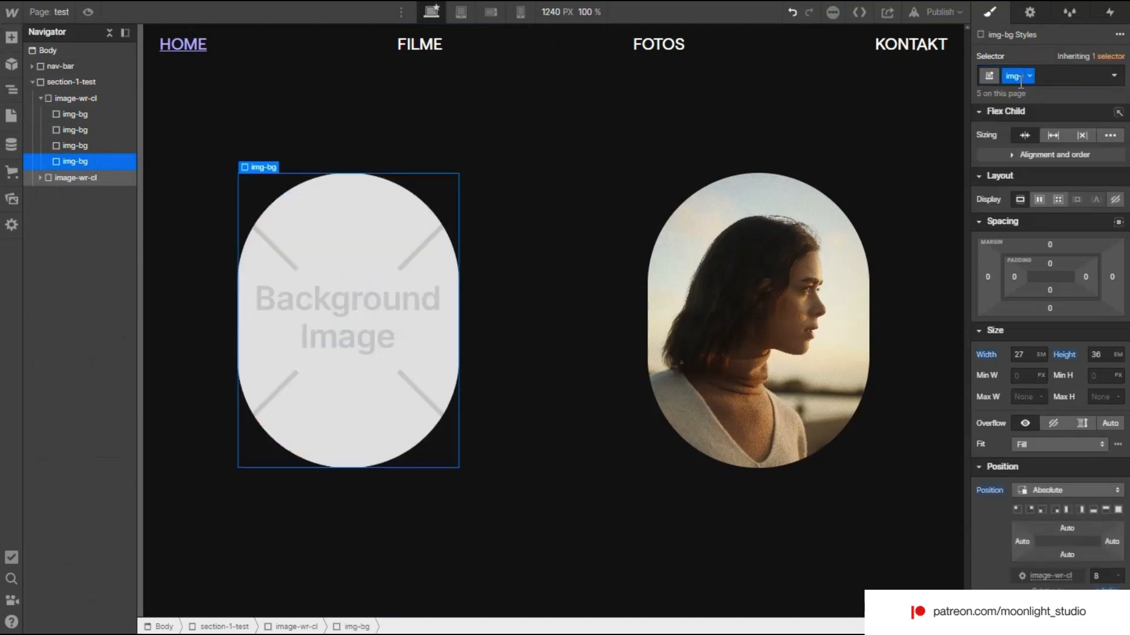
left_click(1060, 76)
type("fixed")
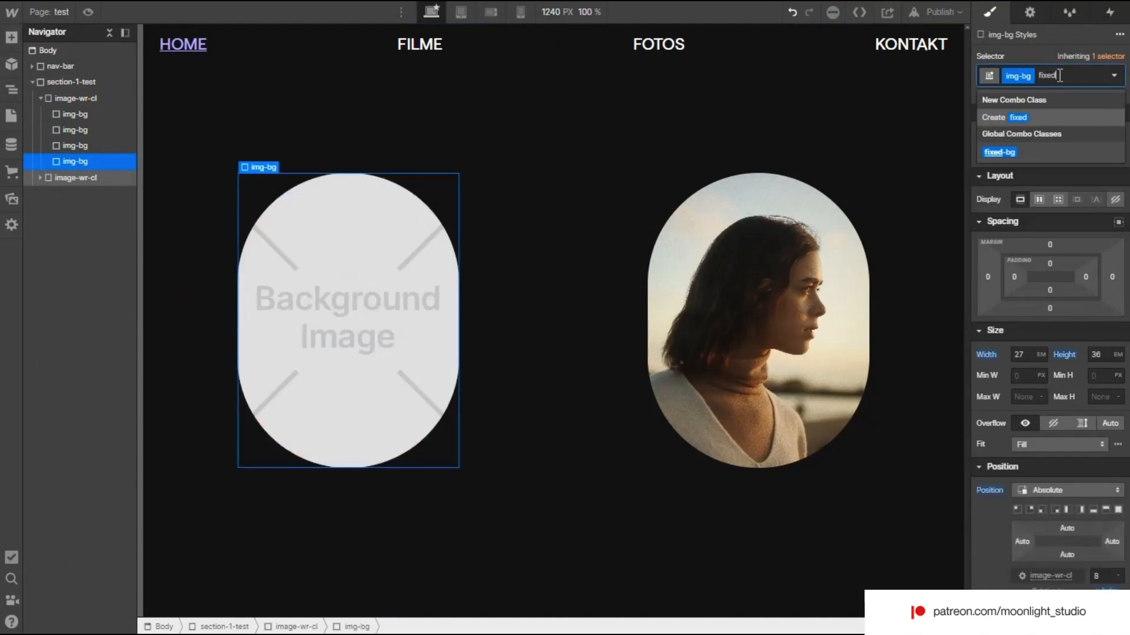
key("BackSpace")
key("BackSpace")
key("BackSpace")
key("BackSpace")
key("BackSpace")
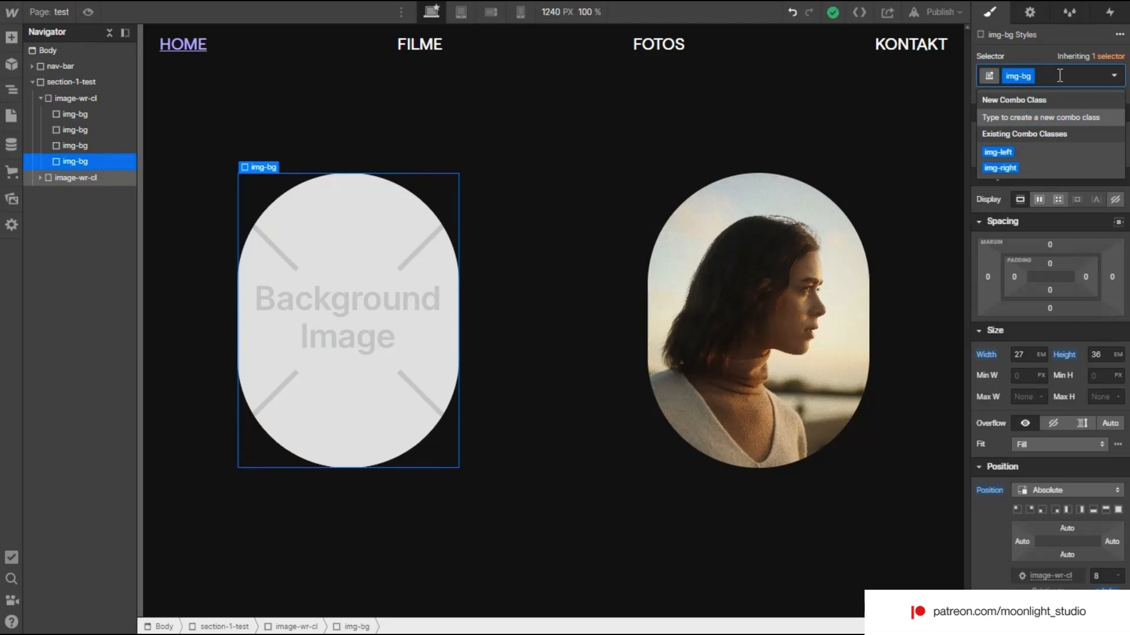
type("left")
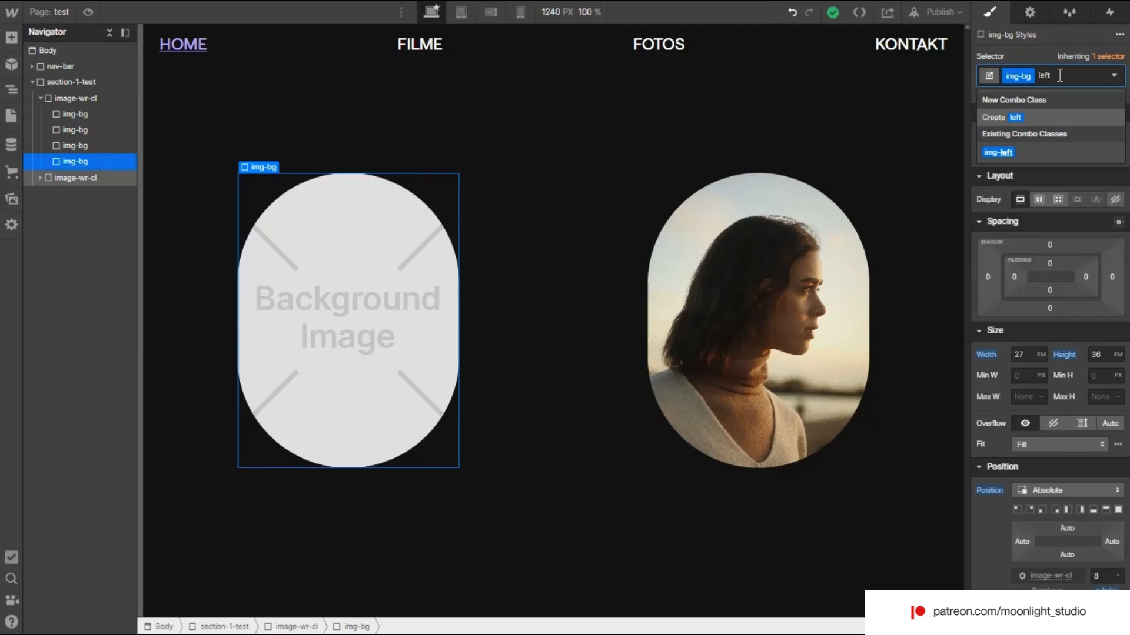
key("BackSpace")
key("BackSpace")
key("BackSpace")
key("BackSpace")
- Add the combo class img-fixed-left to the new img-bg block
type("img-")
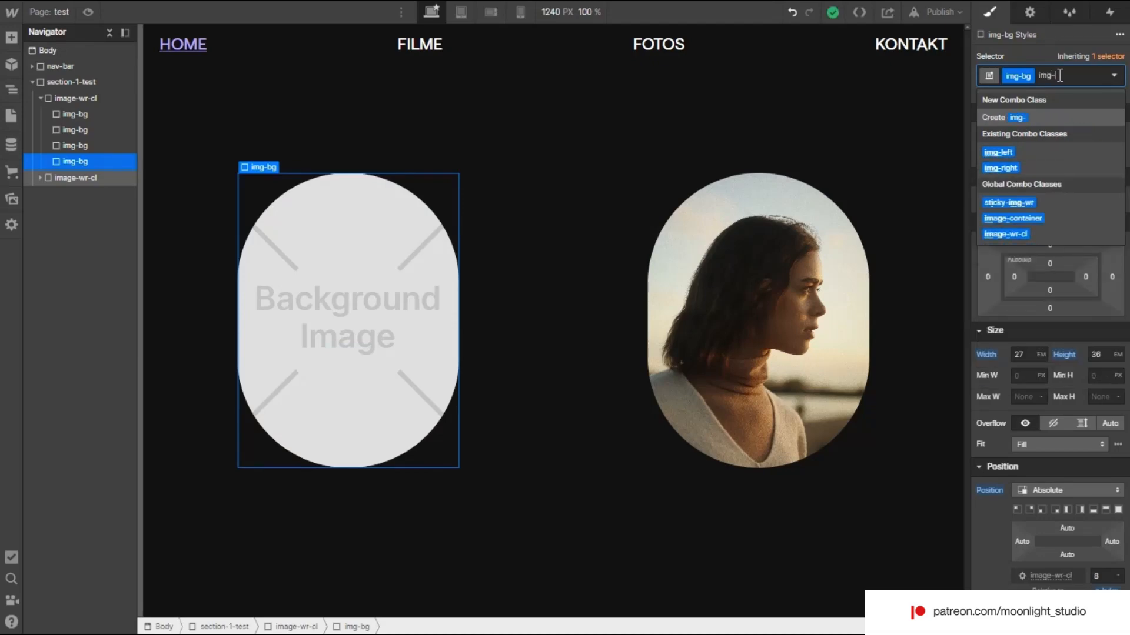
type("fixed")
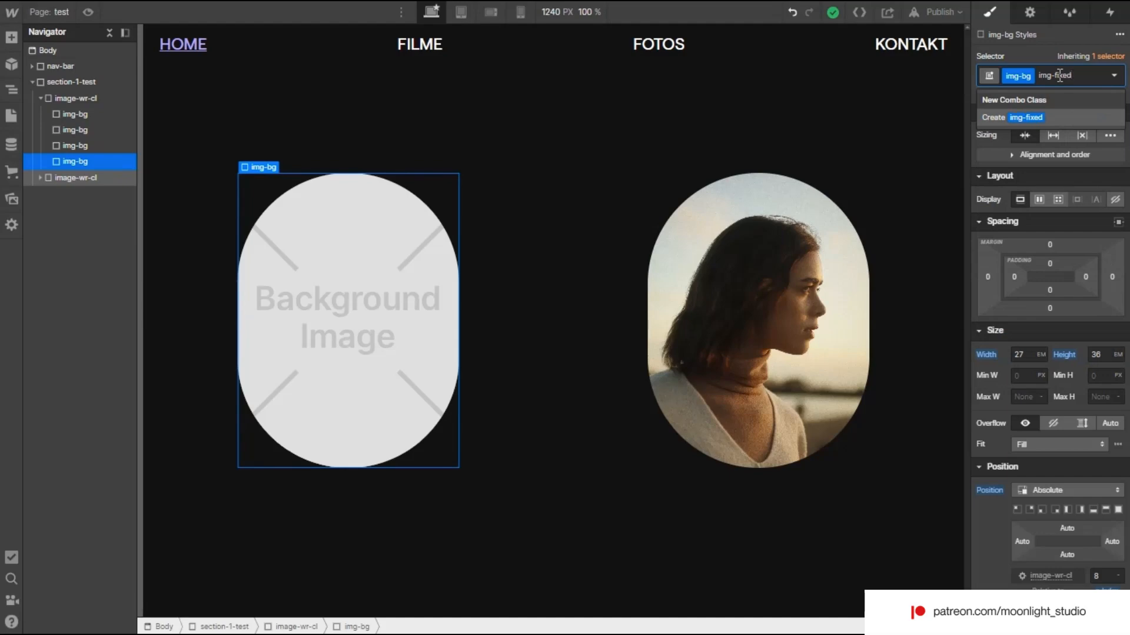
type("-left")
key("Return")
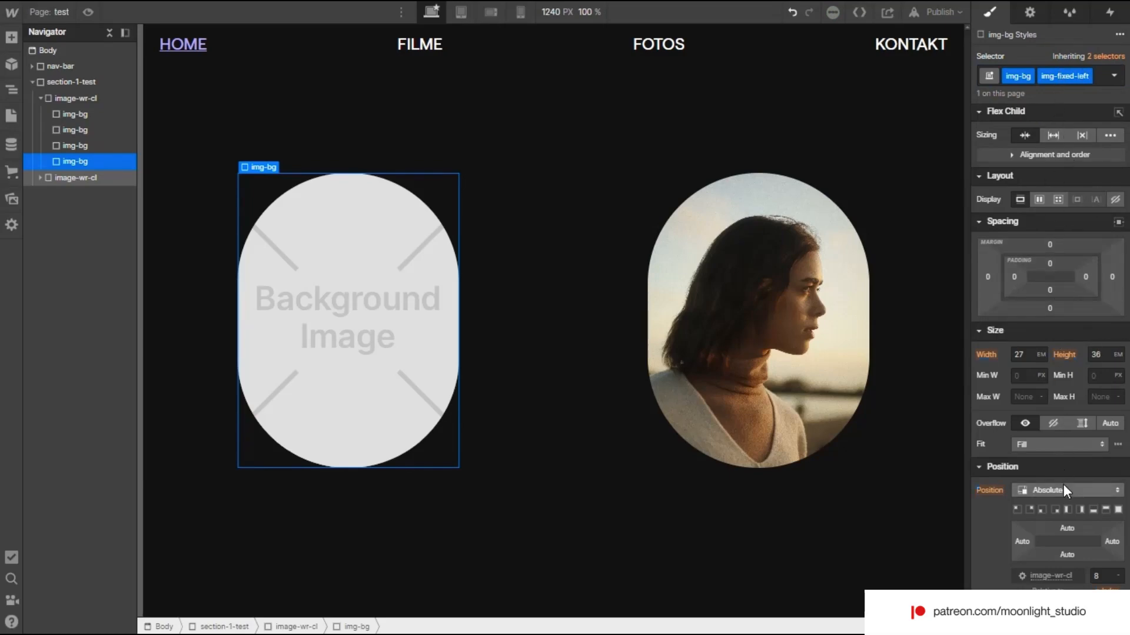
- Insert an Image element inside the img-fixed-left block, keeping the placeholder picture
scroll(1054, 422, "down", 1)
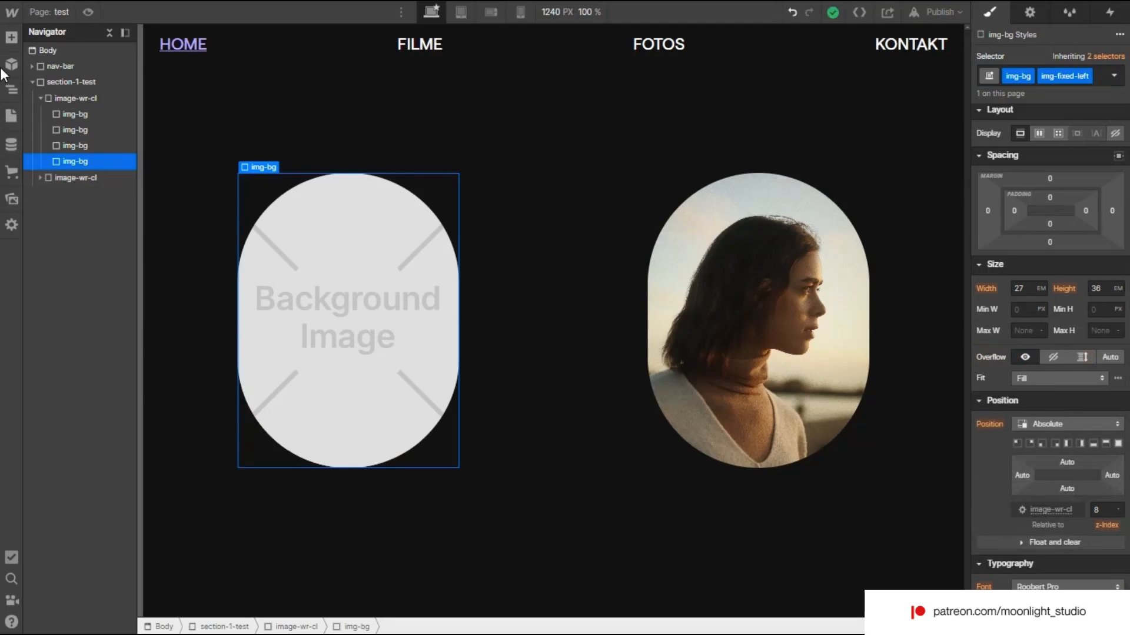
left_click(11, 37)
left_click_drag(72, 502, 76, 166)
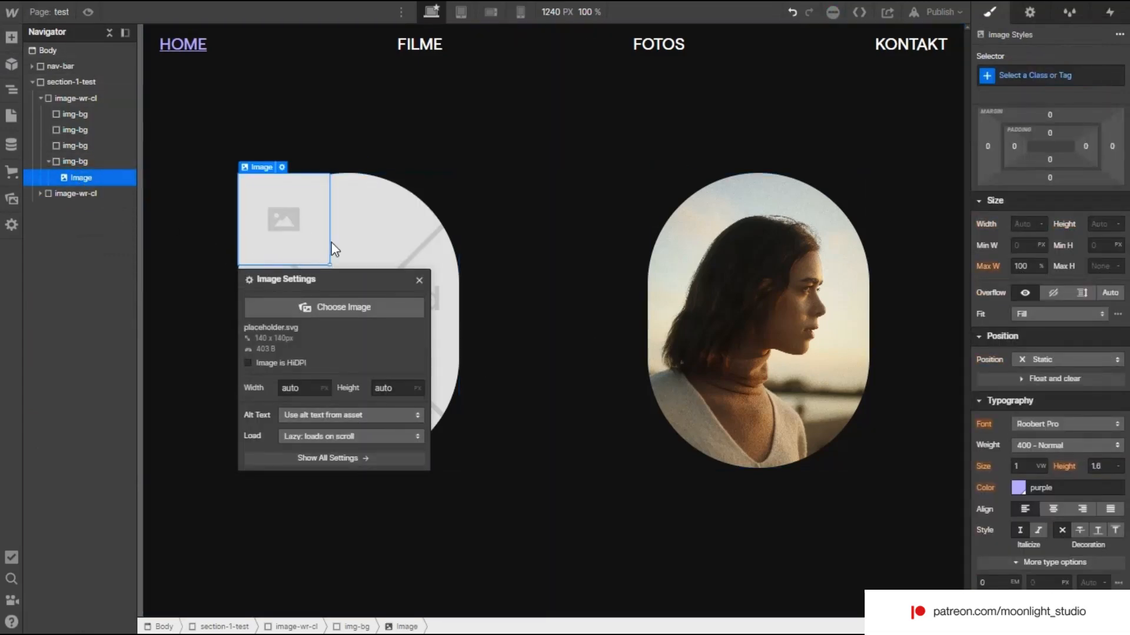
left_click(419, 280)
- Set the image's width and height to 100% and the overflow of its parent img-fixed-left block to Hidden
left_click(1030, 219)
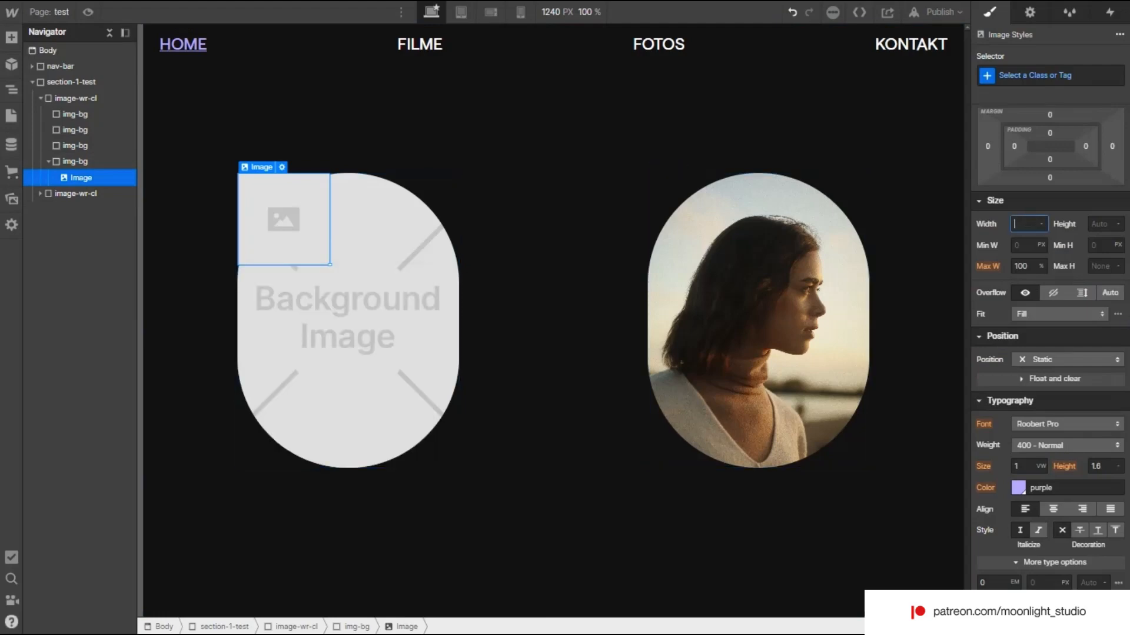
type("100%")
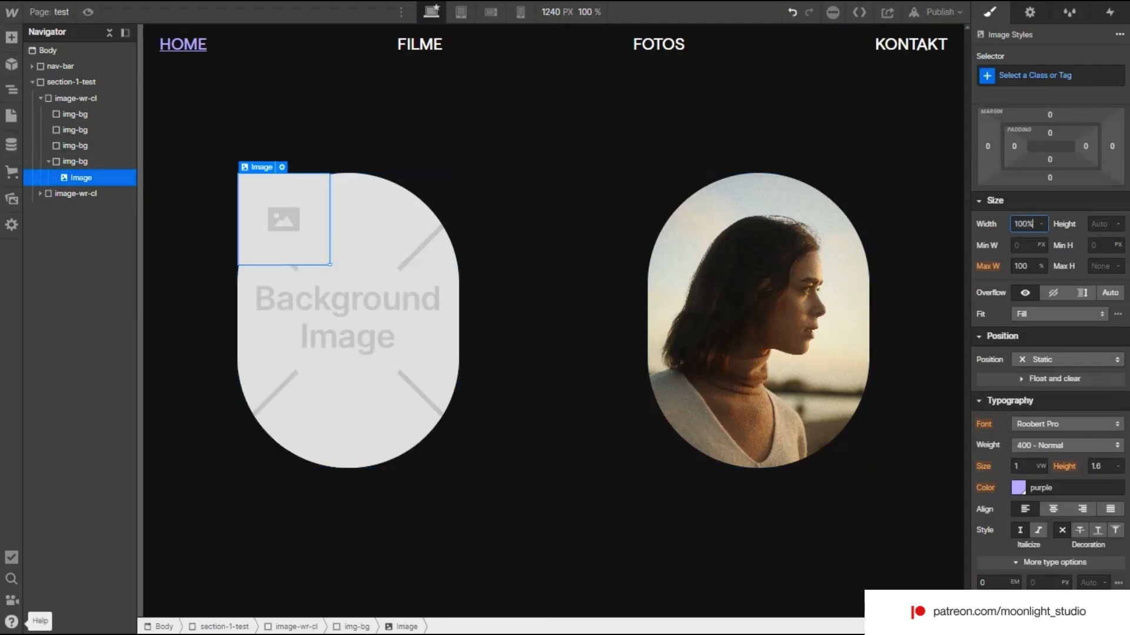
key("Tab")
type("100%")
key("Return")
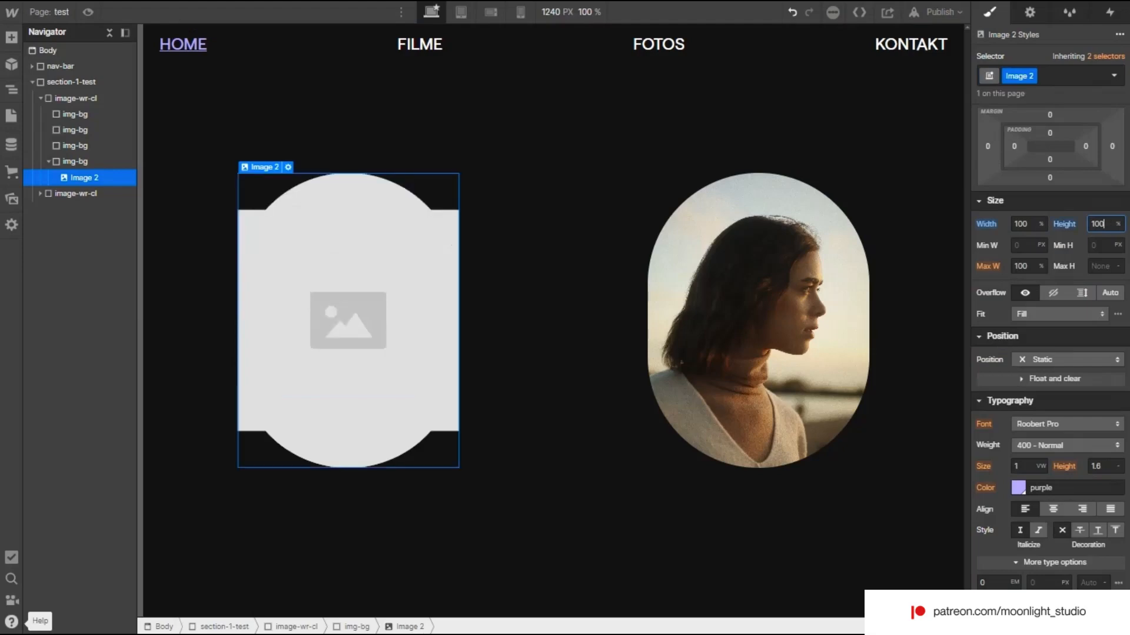
left_click(91, 161)
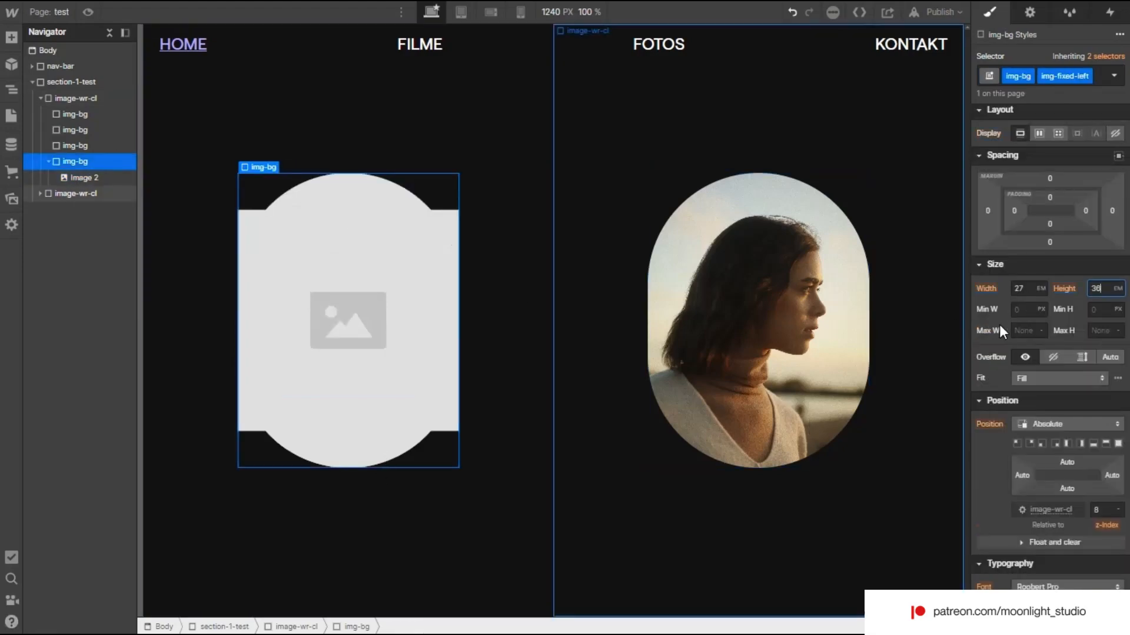
left_click(1052, 360)
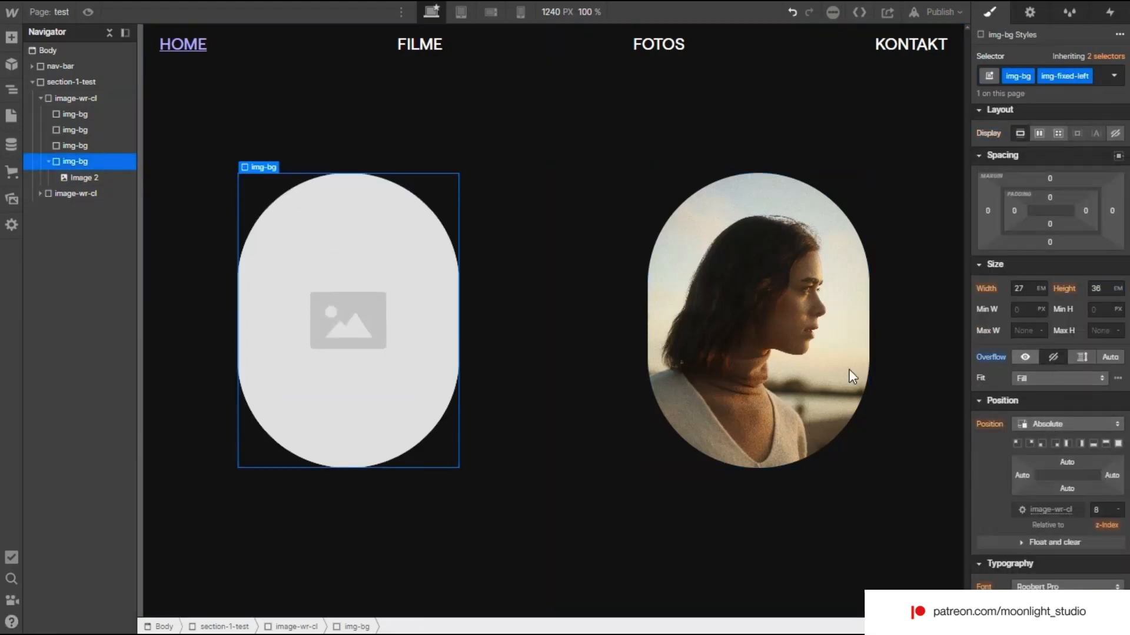
- Rename the class of the image inside the img-fixed-left block to fixed-left
left_click(107, 178)
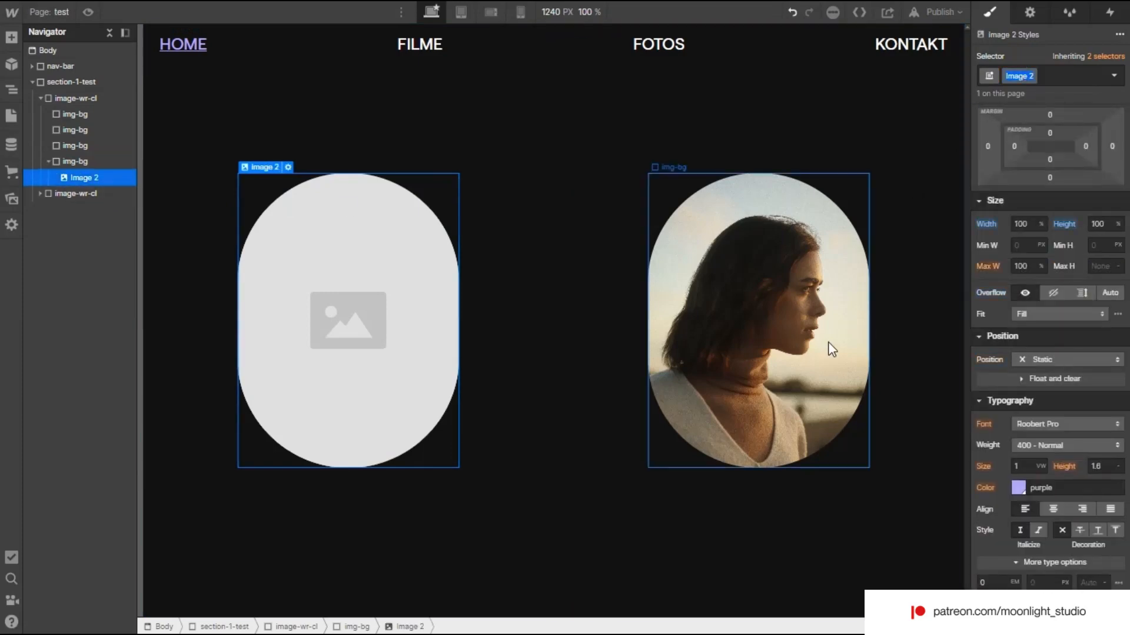
key("ctrl+Return")
type("fixed-left")
key("Return")
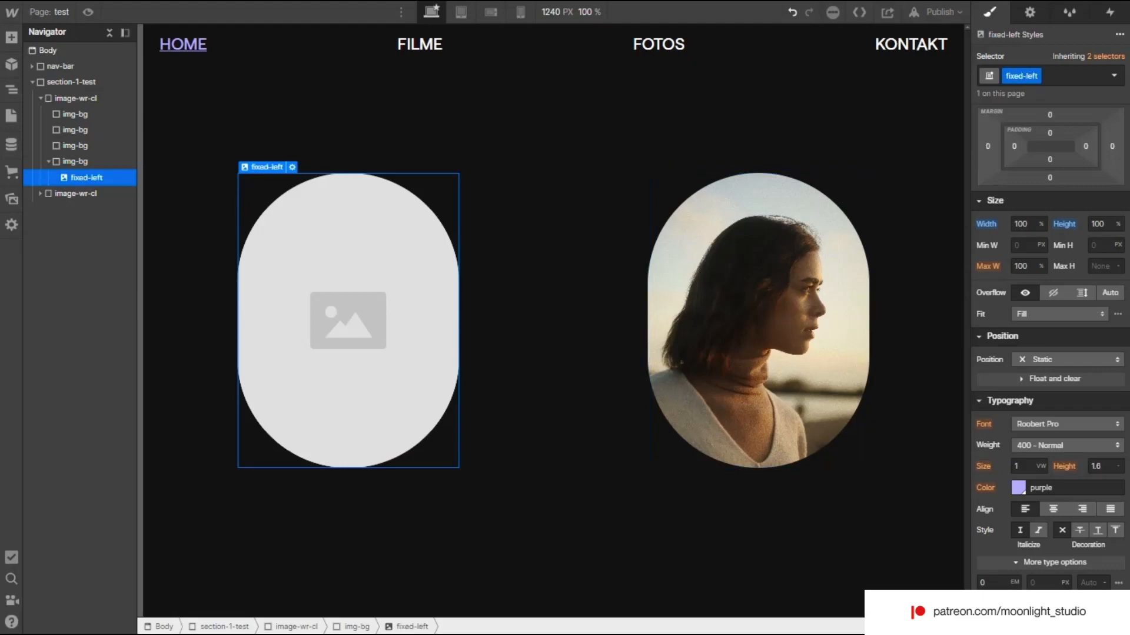
- Replace the placeholder in the fixed-left image with the portrait of the woman against a blue sky from the assets
left_click(292, 167)
left_click(307, 233)
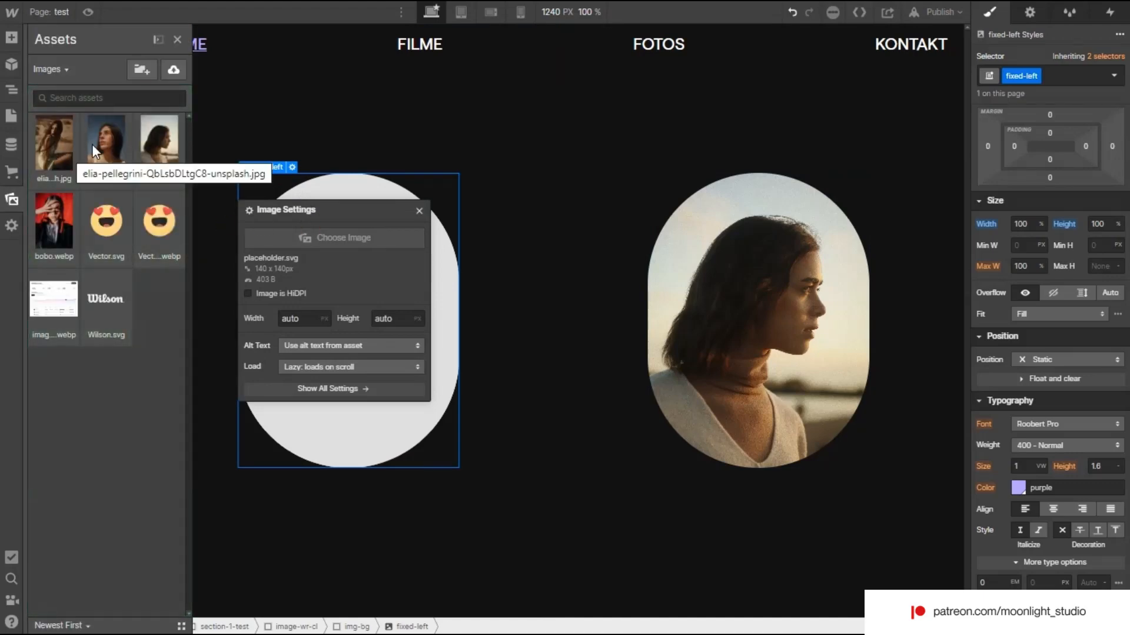
left_click(92, 143)
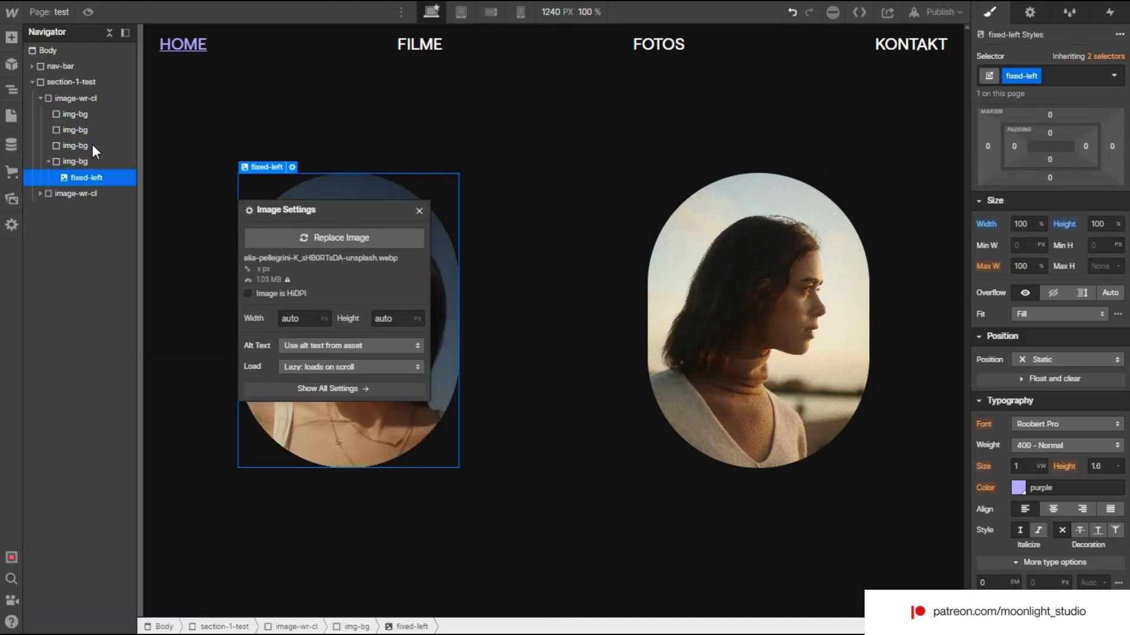
left_click(1007, 344)
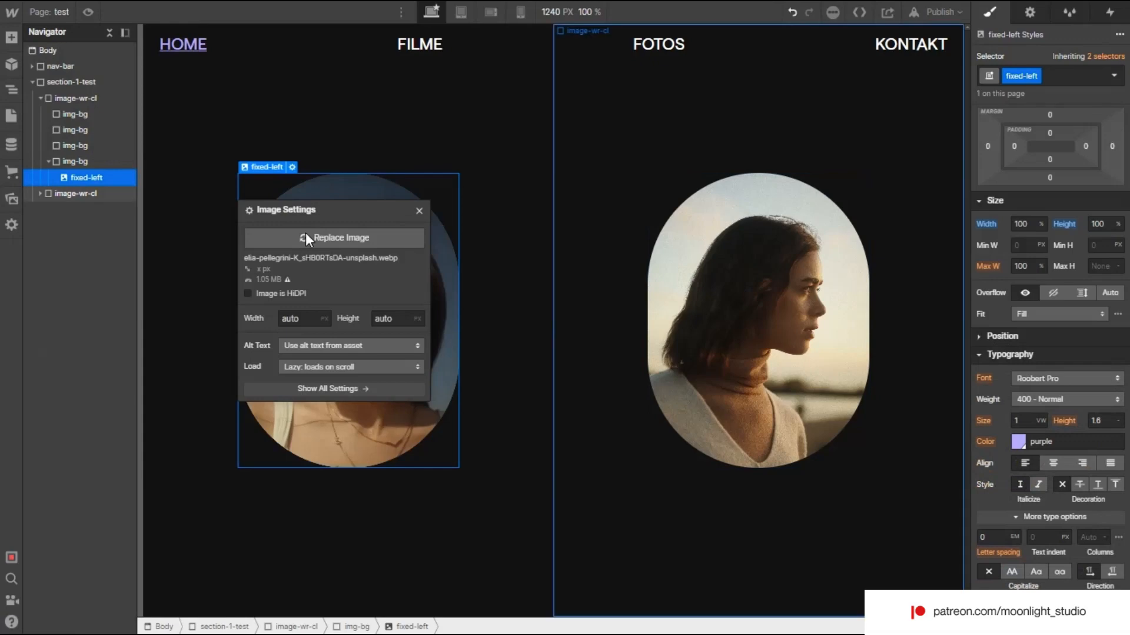
left_click(419, 210)
- Set the z-index of the img-fixed-left block to 7
left_click(89, 163)
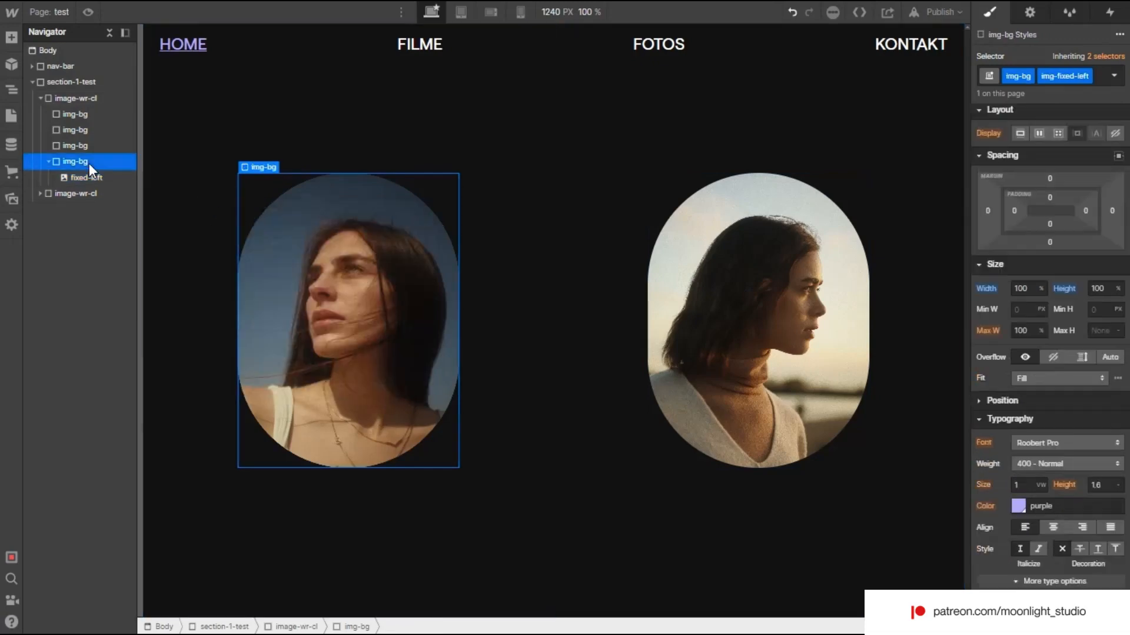
left_click(1021, 411)
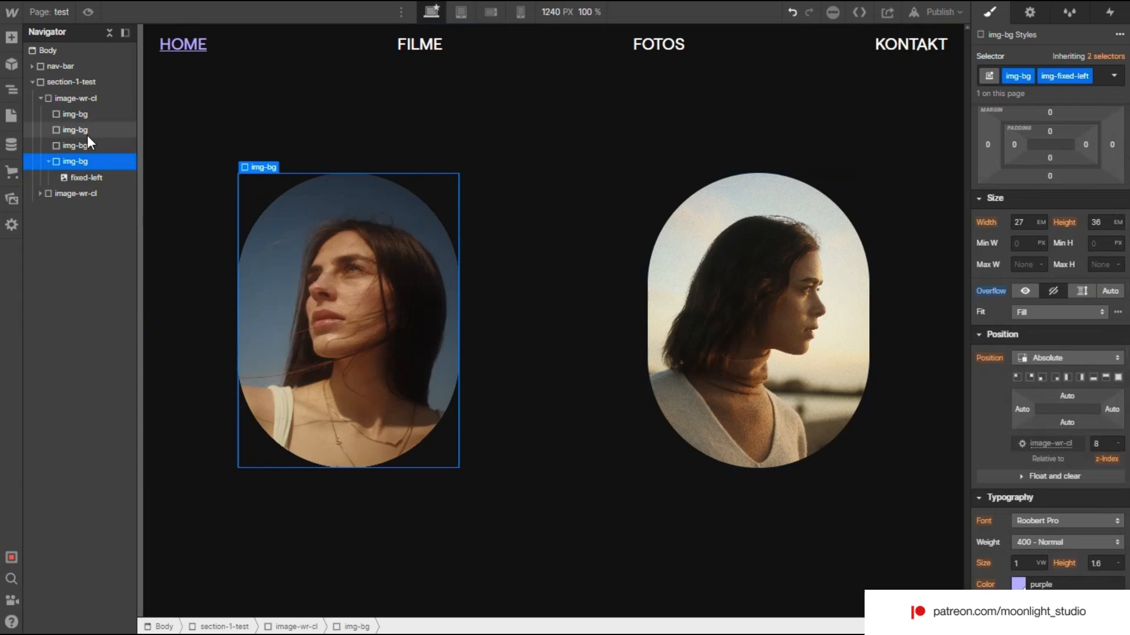
left_click(87, 136)
left_click(82, 161)
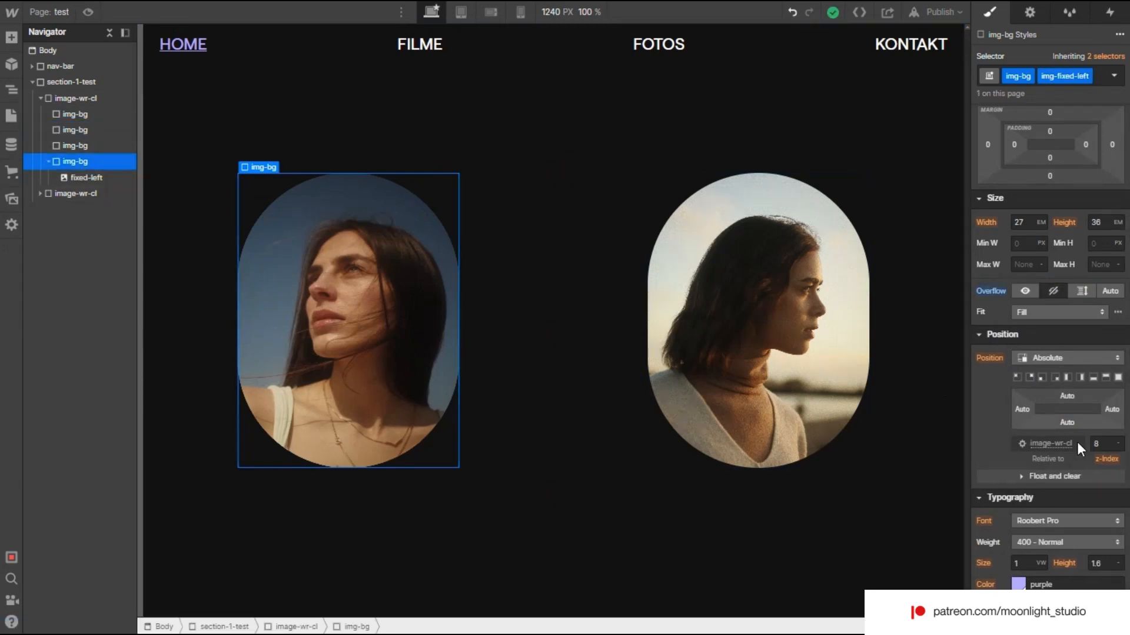
left_click(1097, 443)
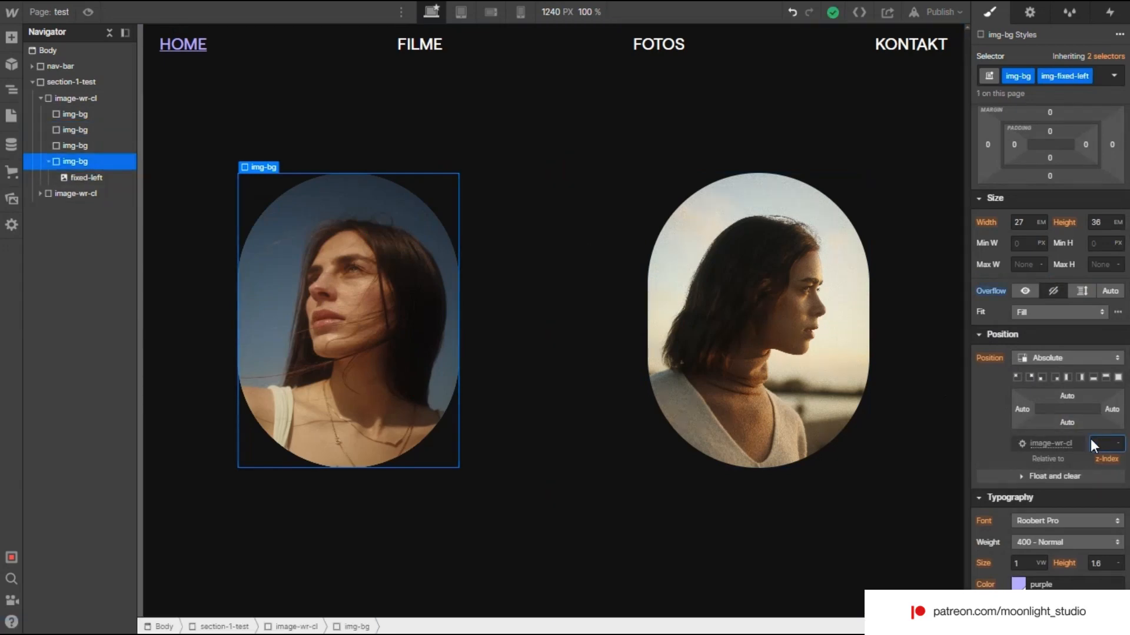
type("7")
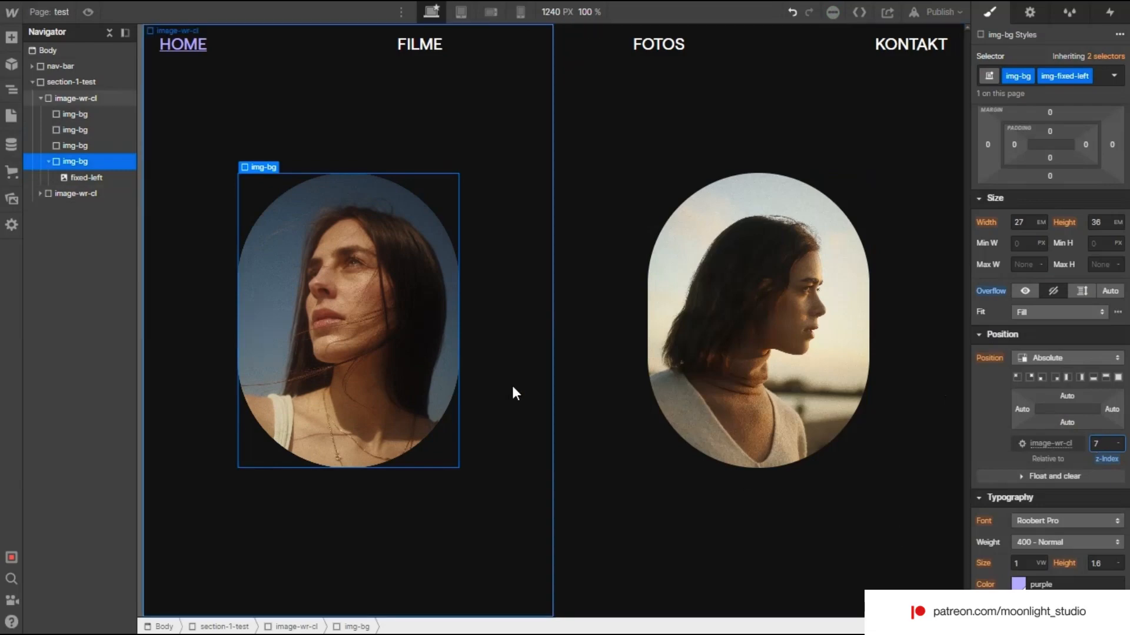
- Set the fit of the fixed-left image to Cover
left_click(83, 178)
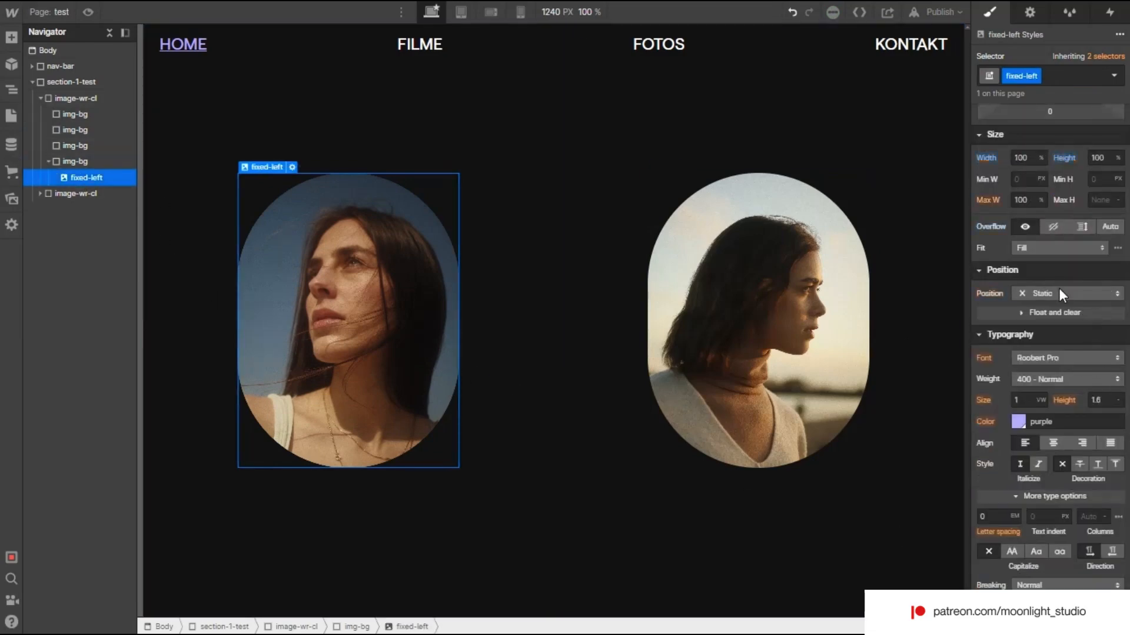
left_click(1036, 247)
left_click(1018, 281)
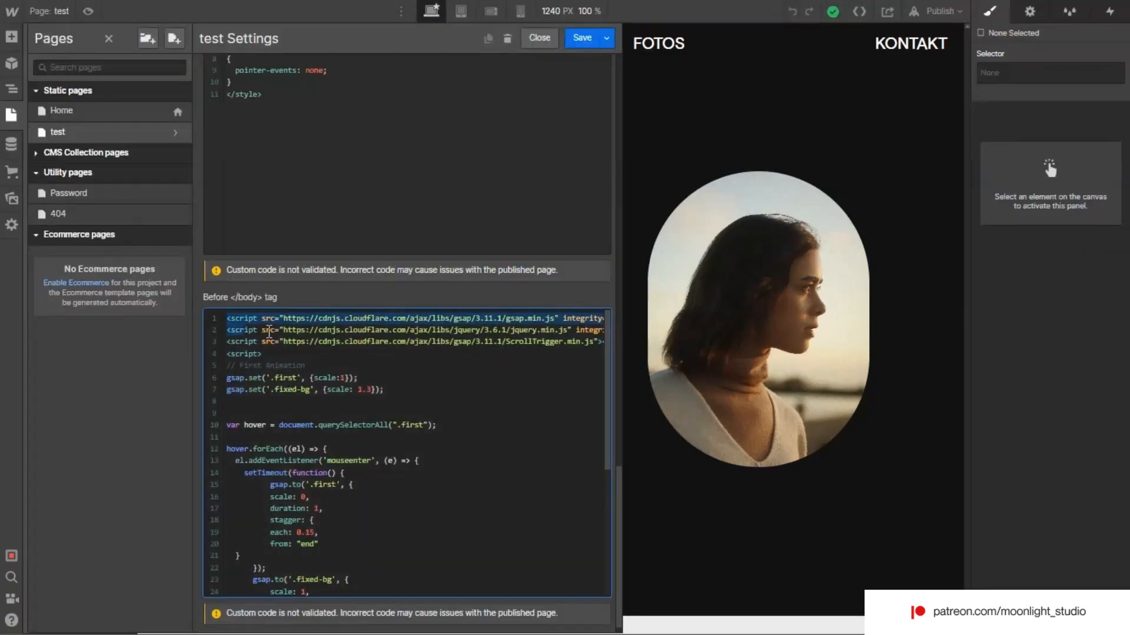
- Delete the ScrollTrigger script line from the test page's before-</body> code, leaving an empty line above the opening script tag
left_click_drag(269, 332, 519, 333)
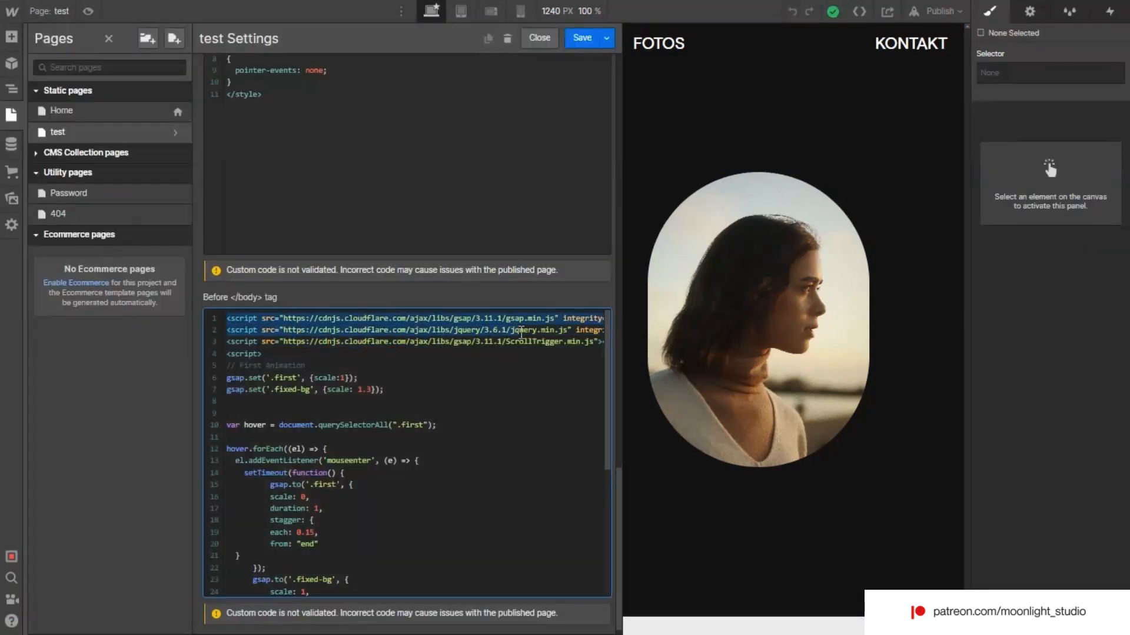
left_click(507, 332)
left_click(454, 317)
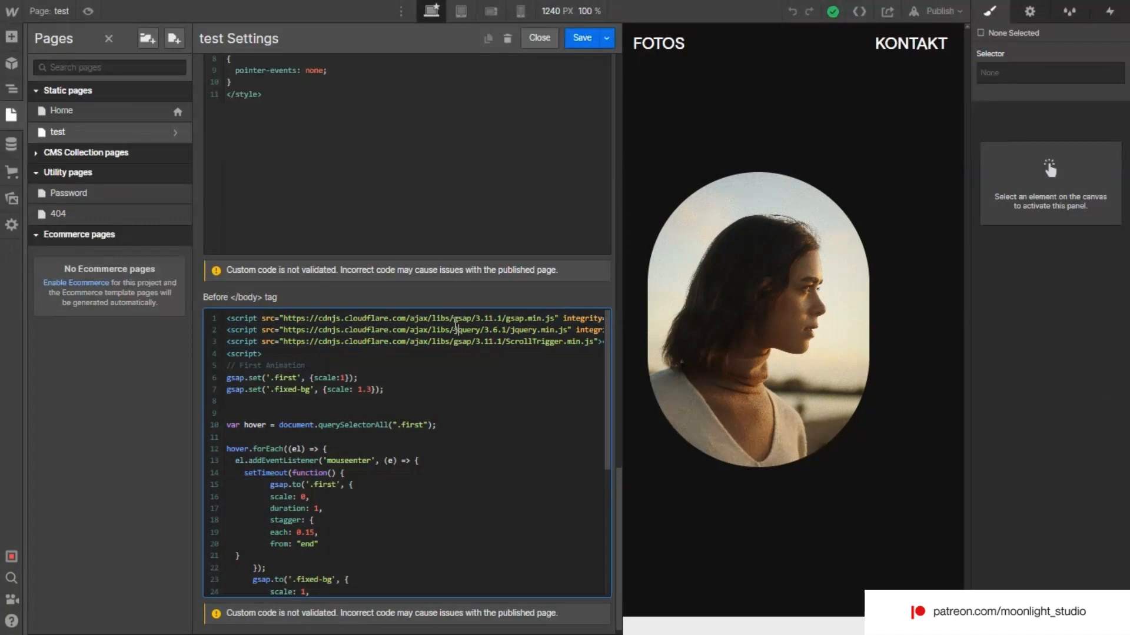
left_click_drag(507, 318, 563, 342)
triple_click(456, 344)
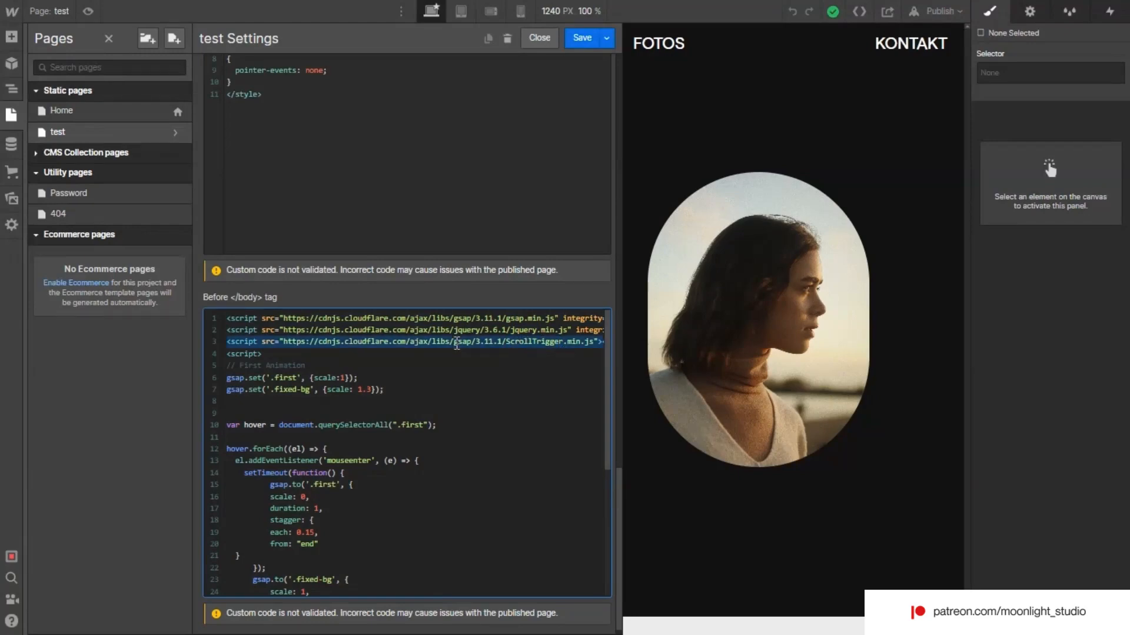
key("BackSpace")
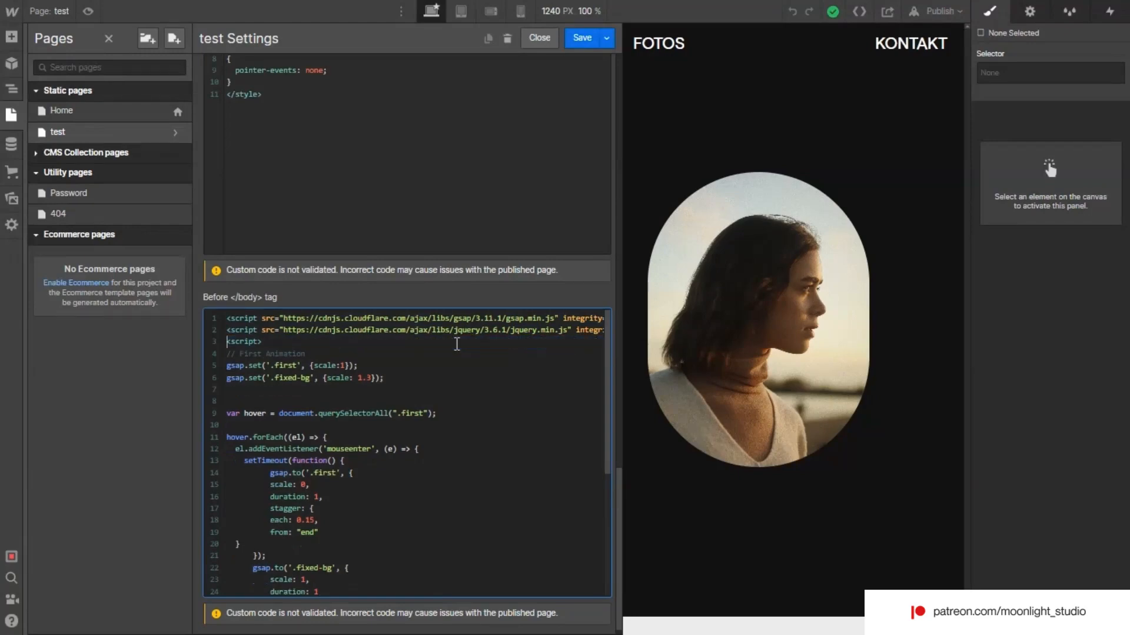
key("Return")
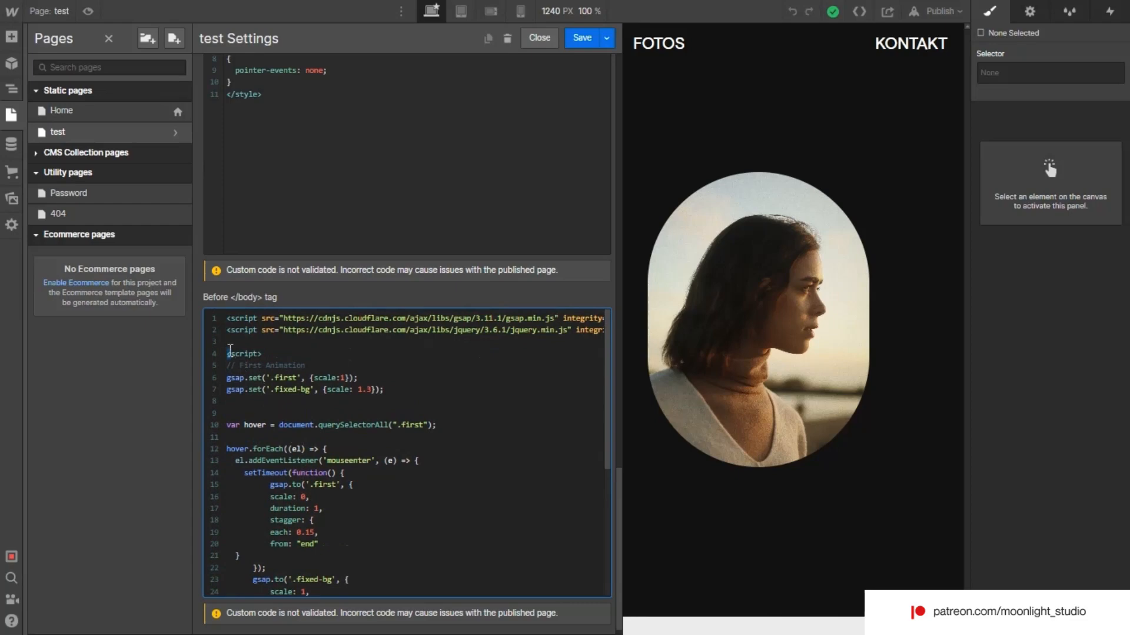
- Review the hover animation code and its gsap.set line for .first, and save the test page's settings
scroll(276, 418, "down", 5)
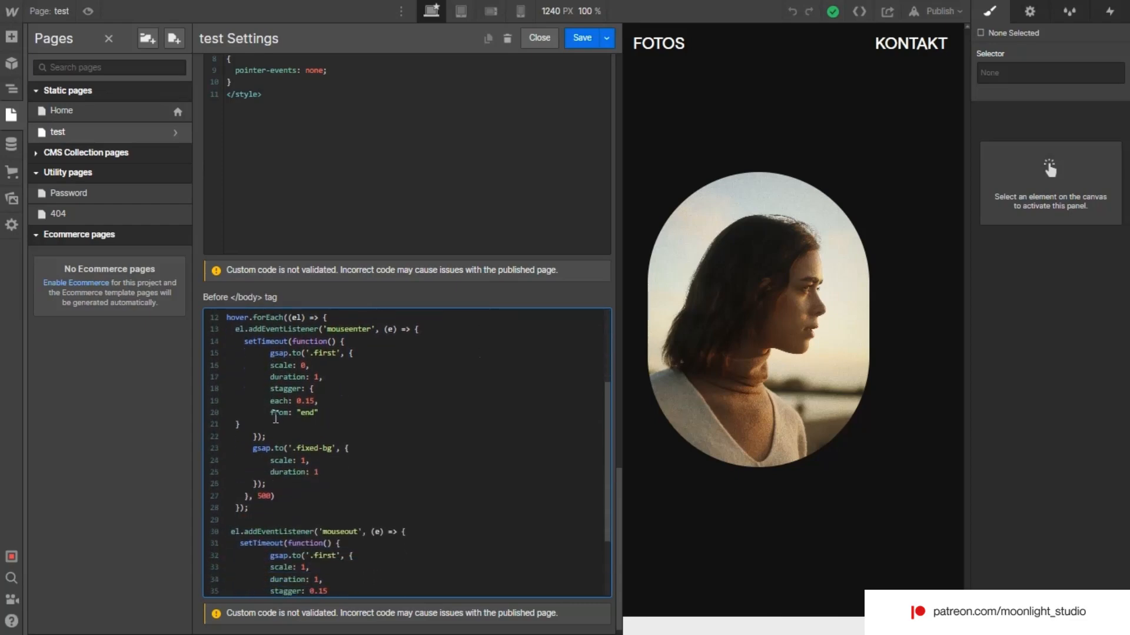
scroll(275, 418, "down", 4)
scroll(306, 475, "up", 8)
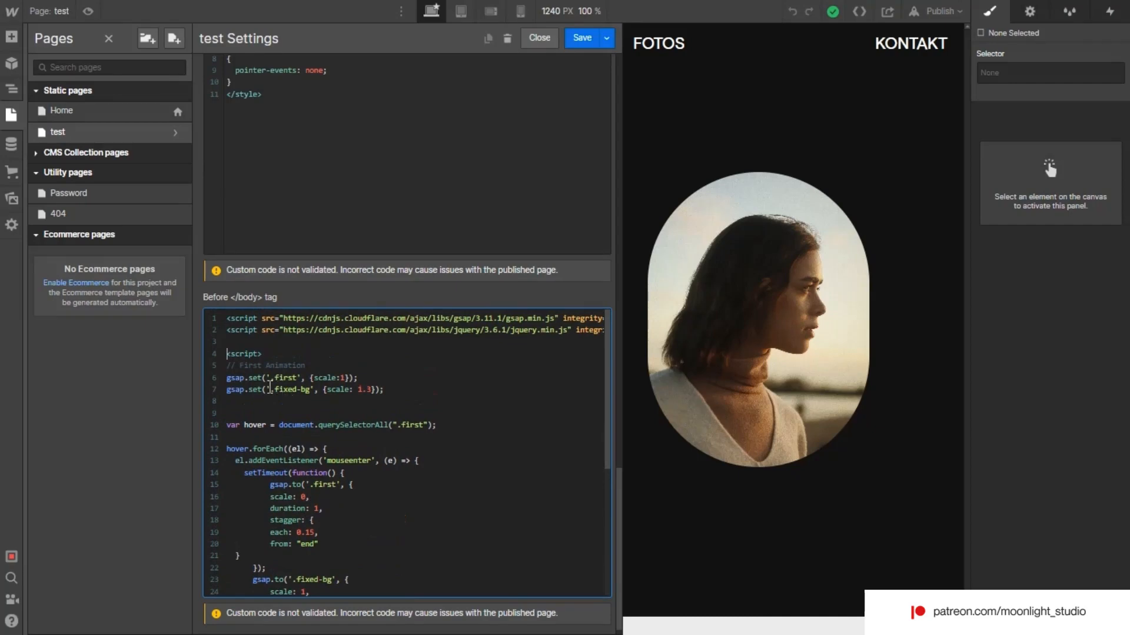
triple_click(252, 380)
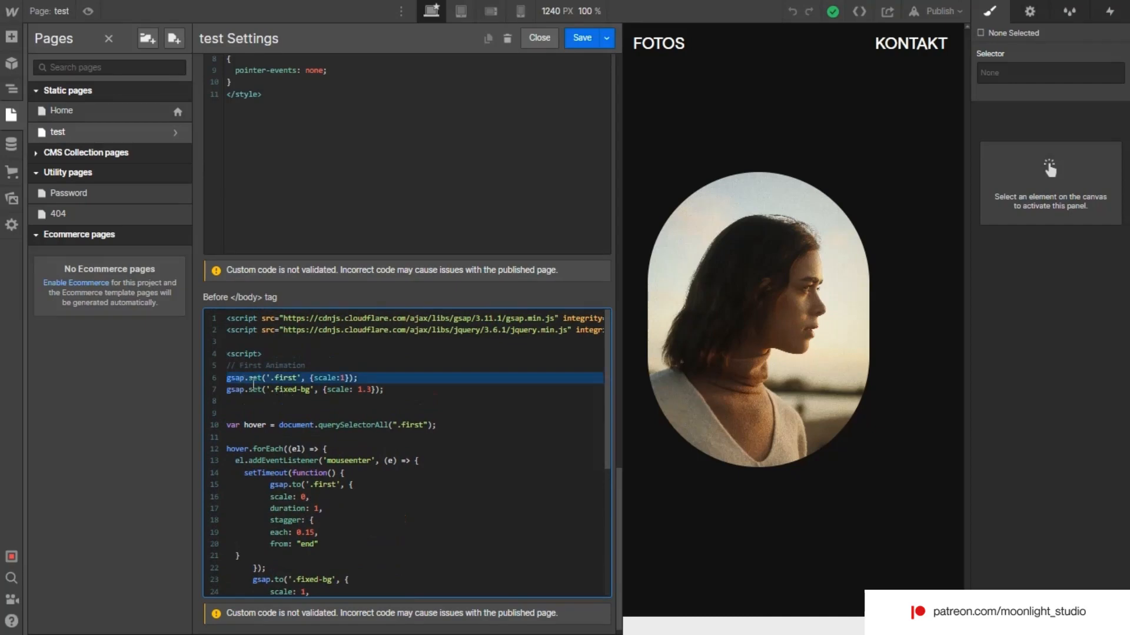
left_click(297, 379)
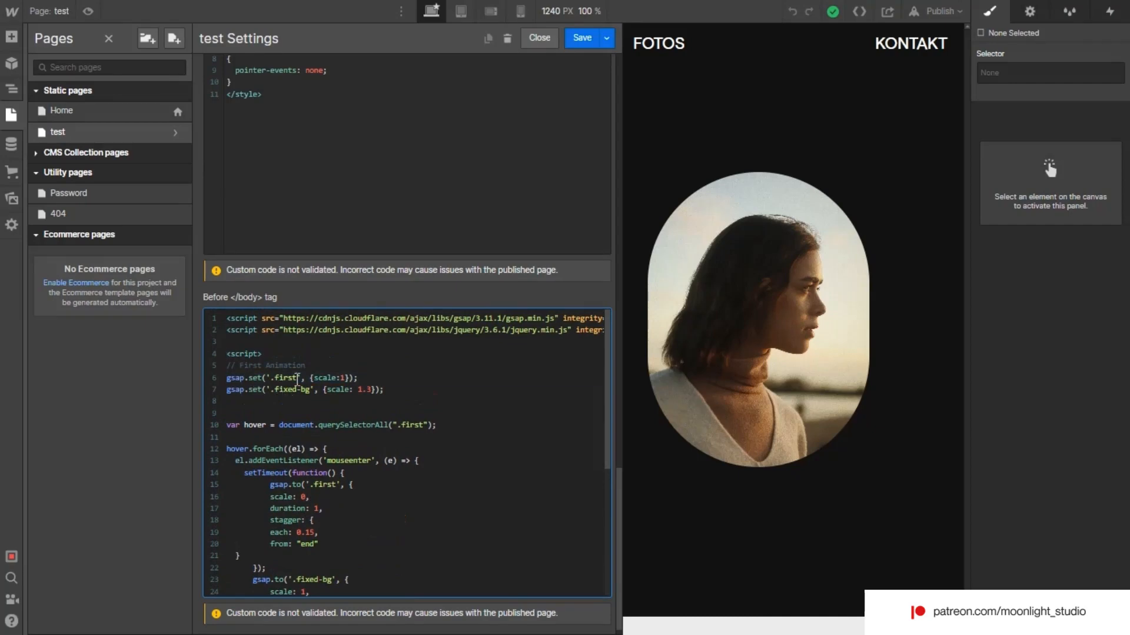
left_click_drag(296, 379, 278, 380)
left_click_drag(347, 378, 316, 382)
left_click(582, 38)
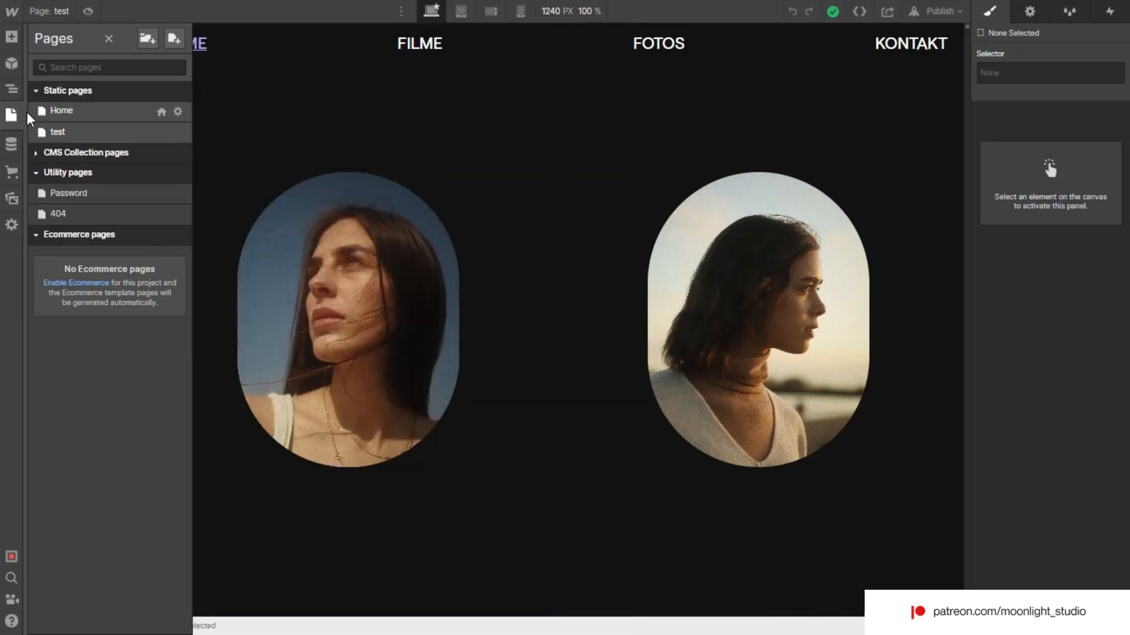
- Check which combo class the three stacked img-bg blocks in the first image-wr-cl column use
left_click(19, 90)
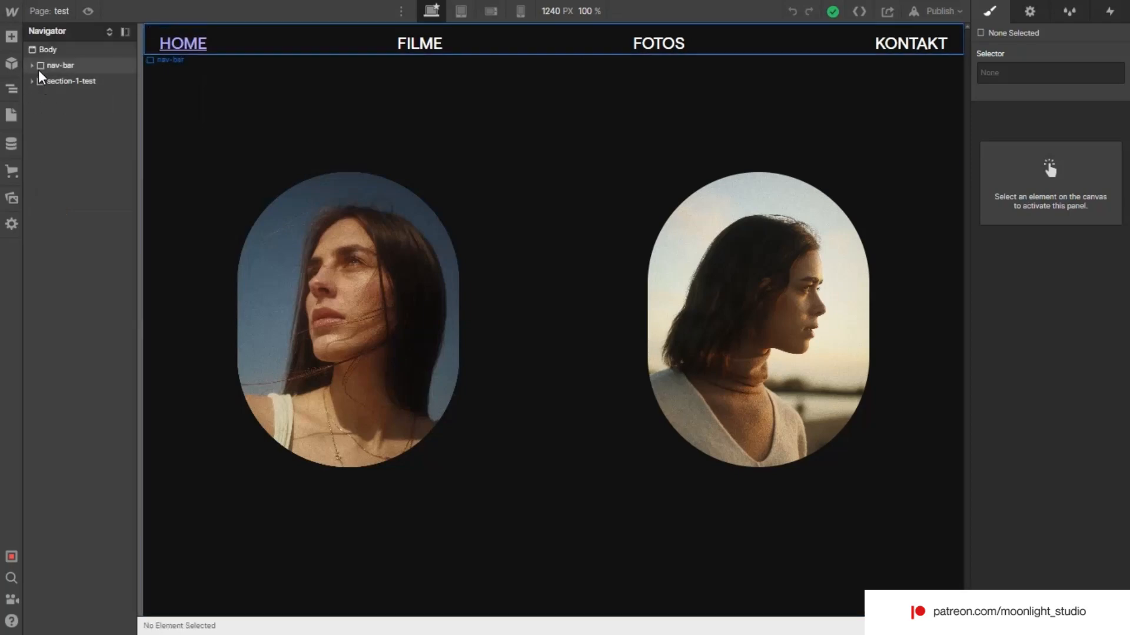
left_click(80, 146)
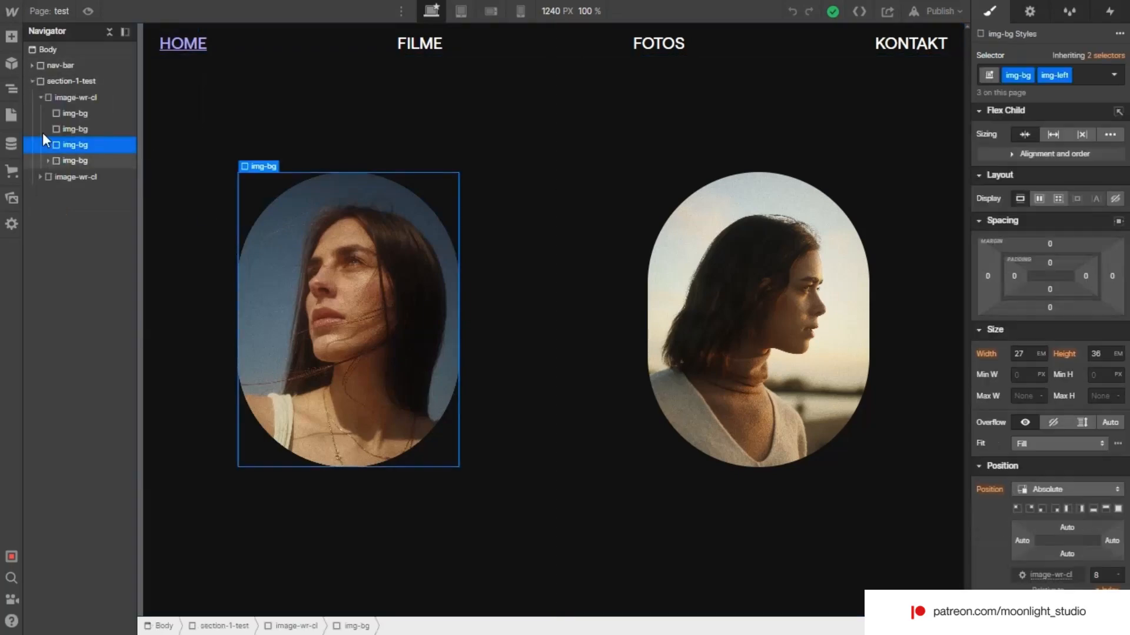
left_click(66, 112)
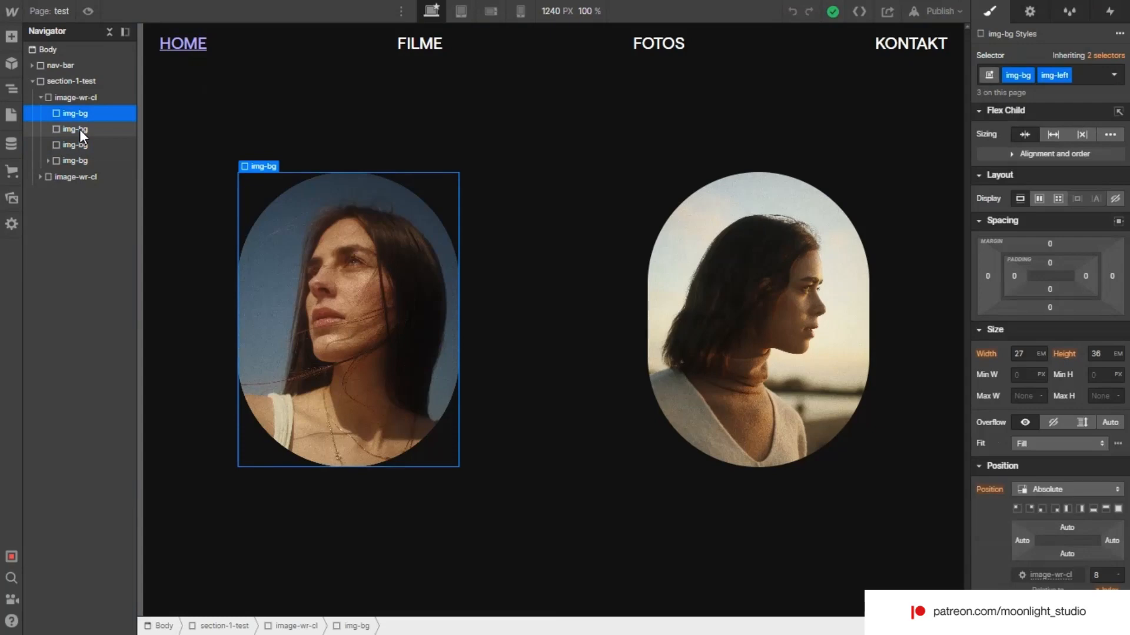
left_click(79, 129)
left_click(83, 119)
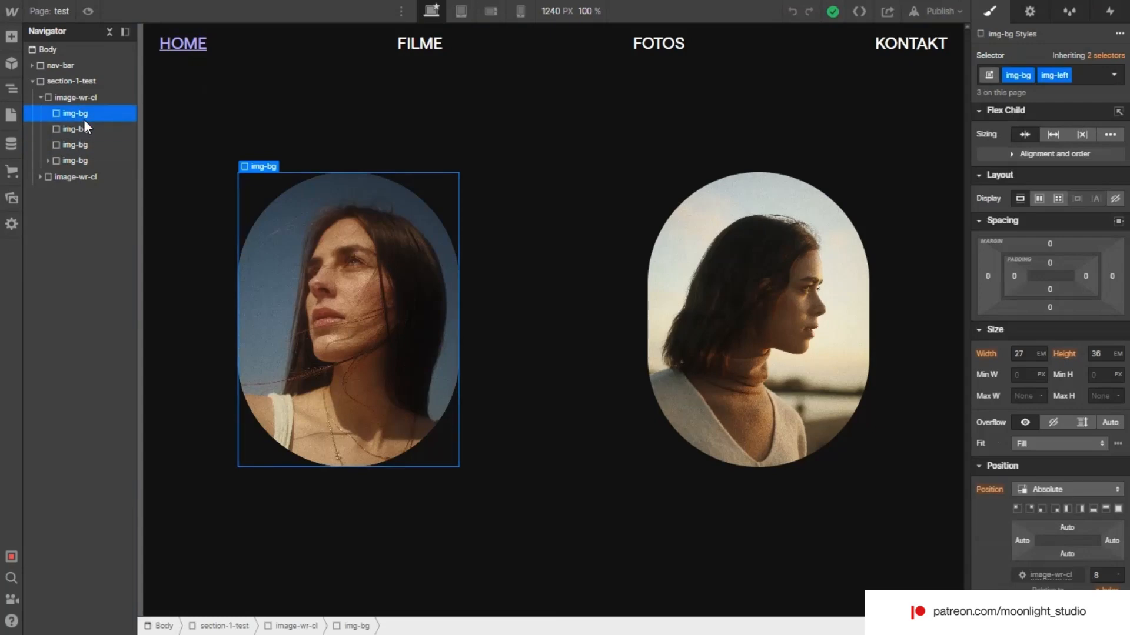
left_click(83, 129)
left_click(83, 140)
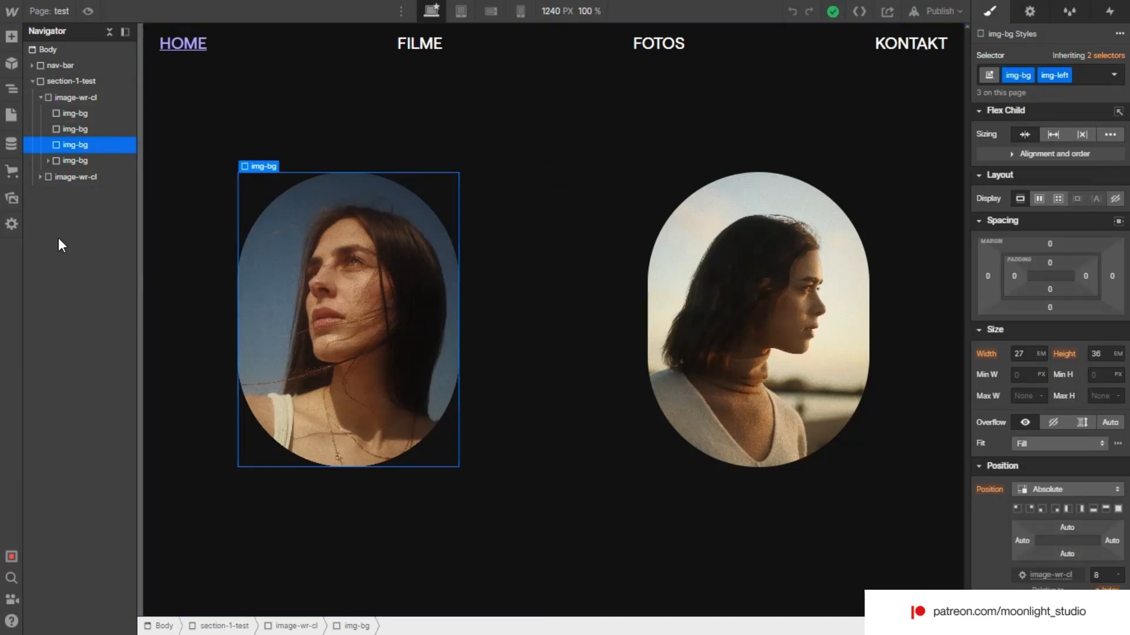
left_click(6, 120)
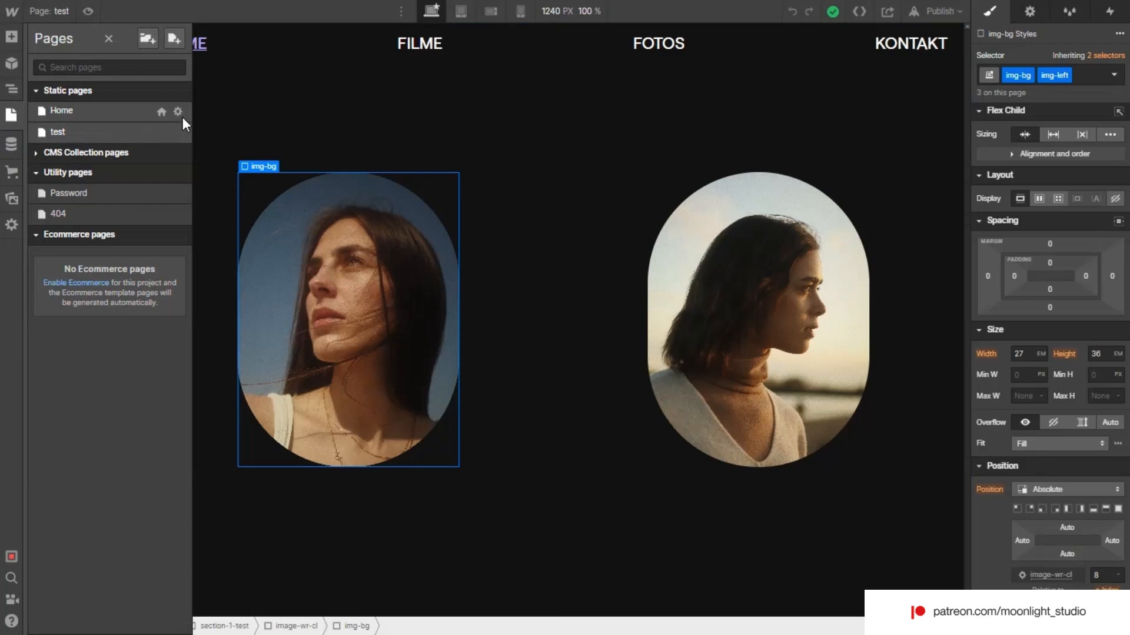
left_click(182, 117)
scroll(374, 406, "down", 15)
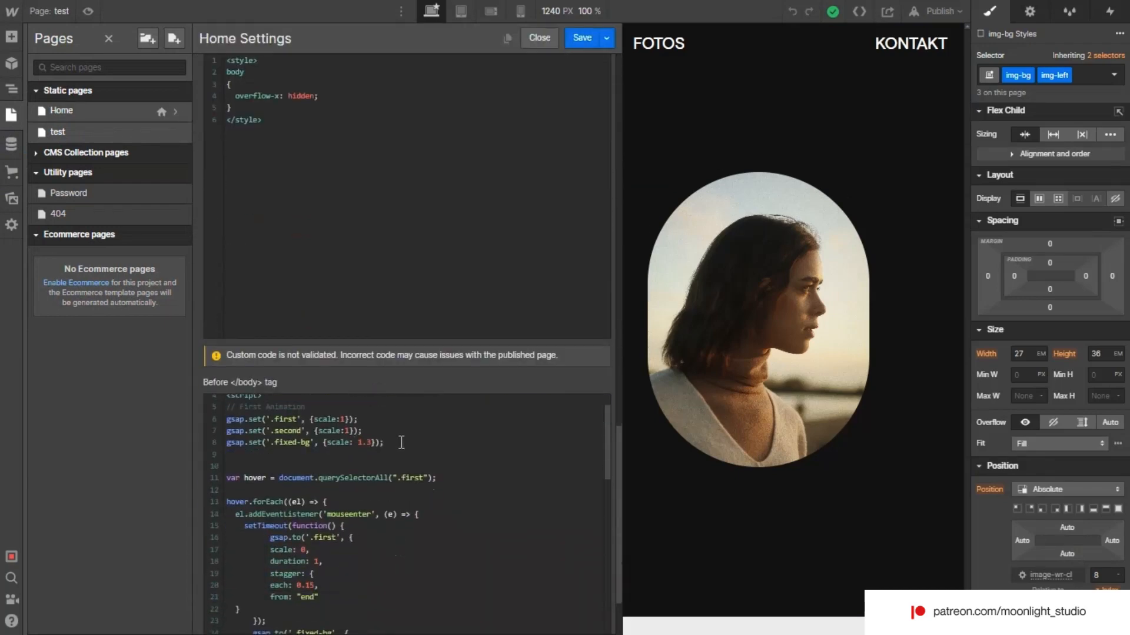
scroll(405, 477, "up", 2)
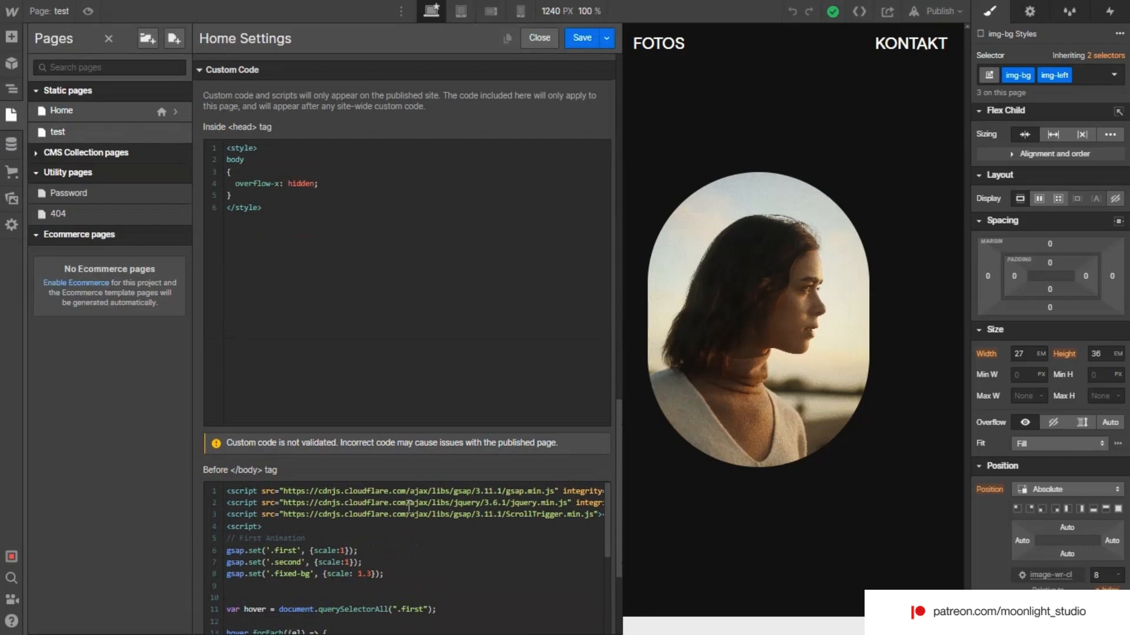
- Replace the .first selector with .img-left in the first gsap.set line of the test page's before-</body> code and save
left_click(175, 131)
scroll(358, 456, "down", 3)
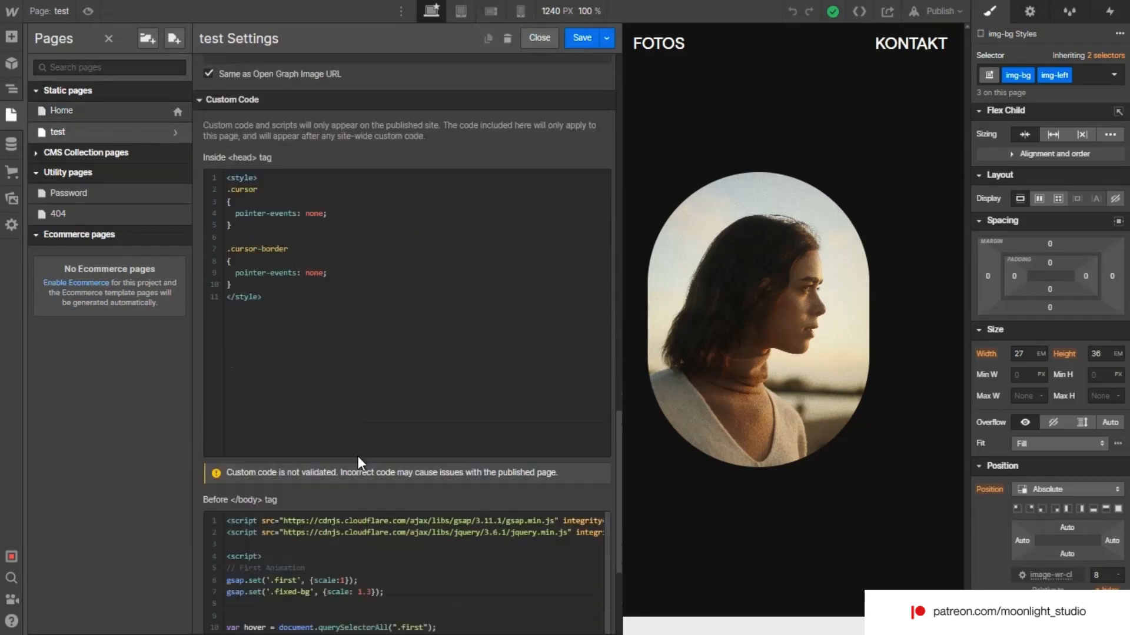
scroll(357, 457, "down", 5)
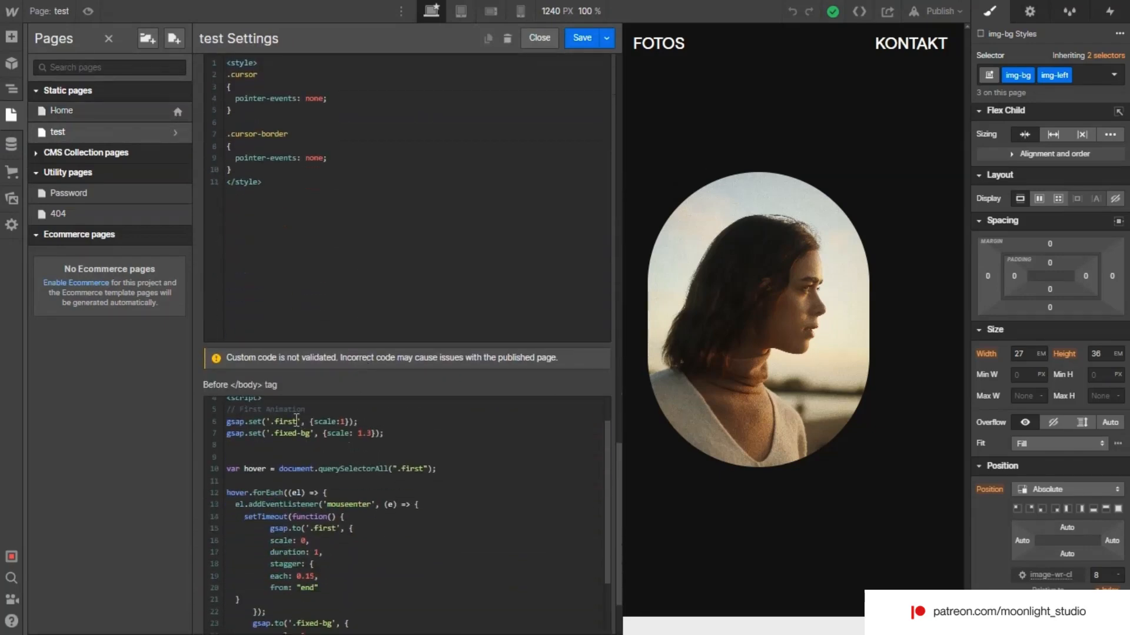
double_click(296, 421)
type("img-left")
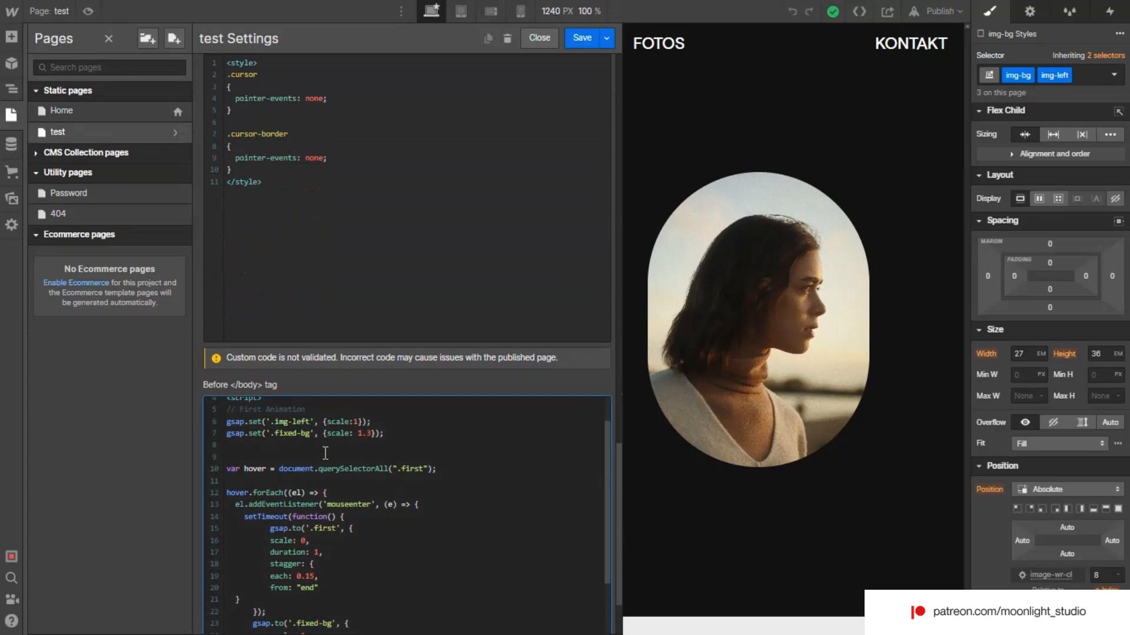
left_click(577, 41)
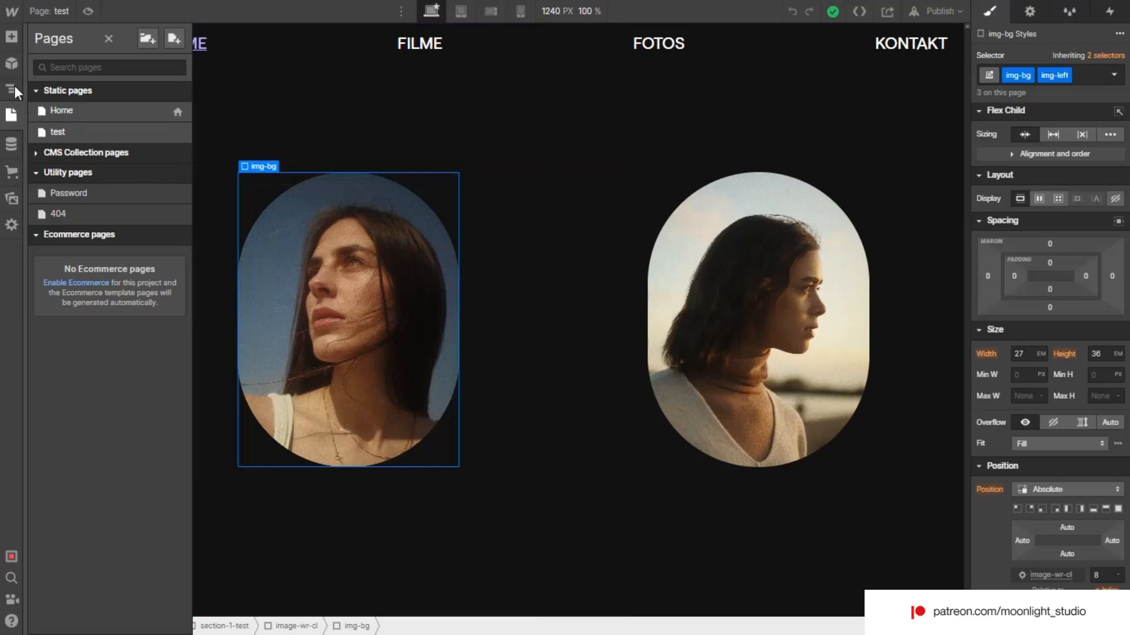
- Select the image inside the fourth img-bg block of the first image-wr-cl column to check its class name
left_click(14, 86)
left_click(75, 161)
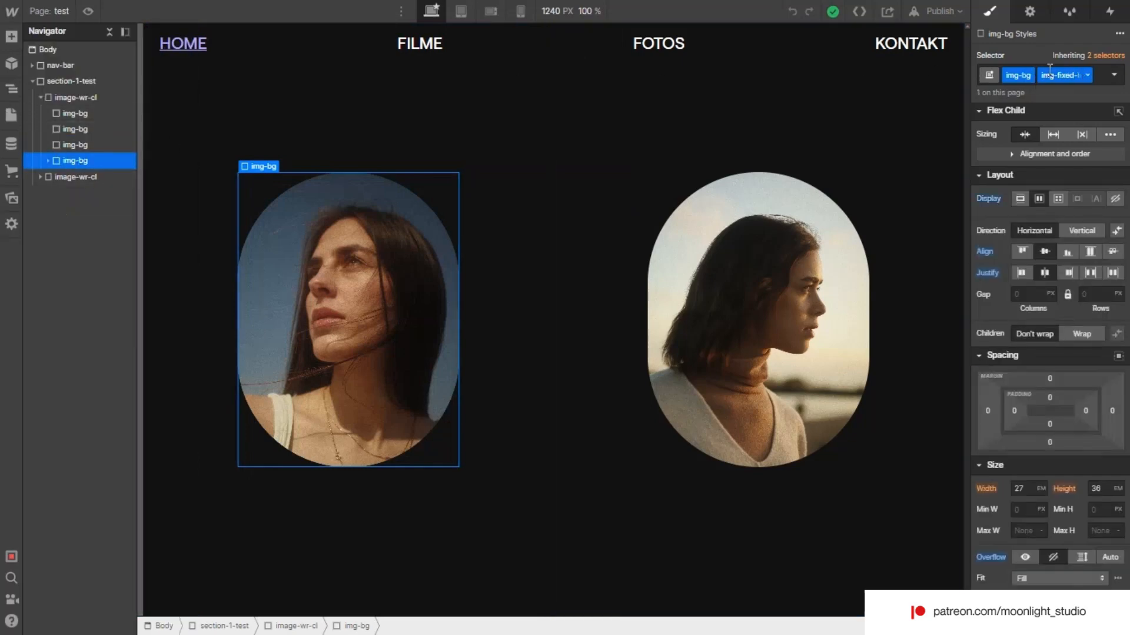
left_click(48, 161)
left_click(326, 193)
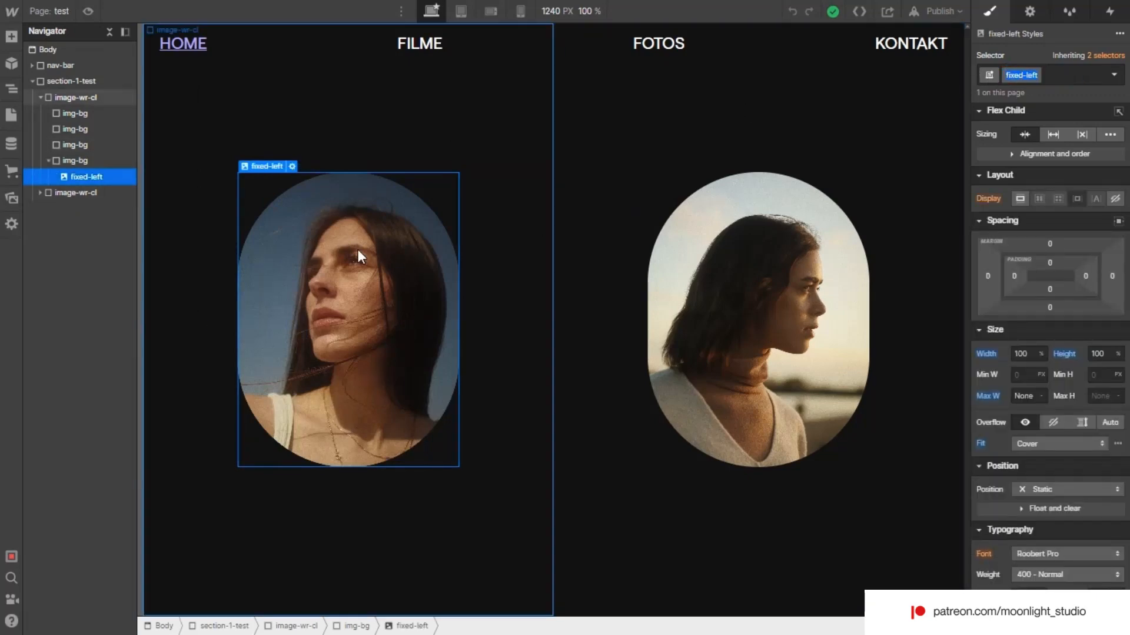
- Replace the .fixed-bg selector with .fixed-left in the second gsap.set line of the test page's before-</body> code
left_click(5, 118)
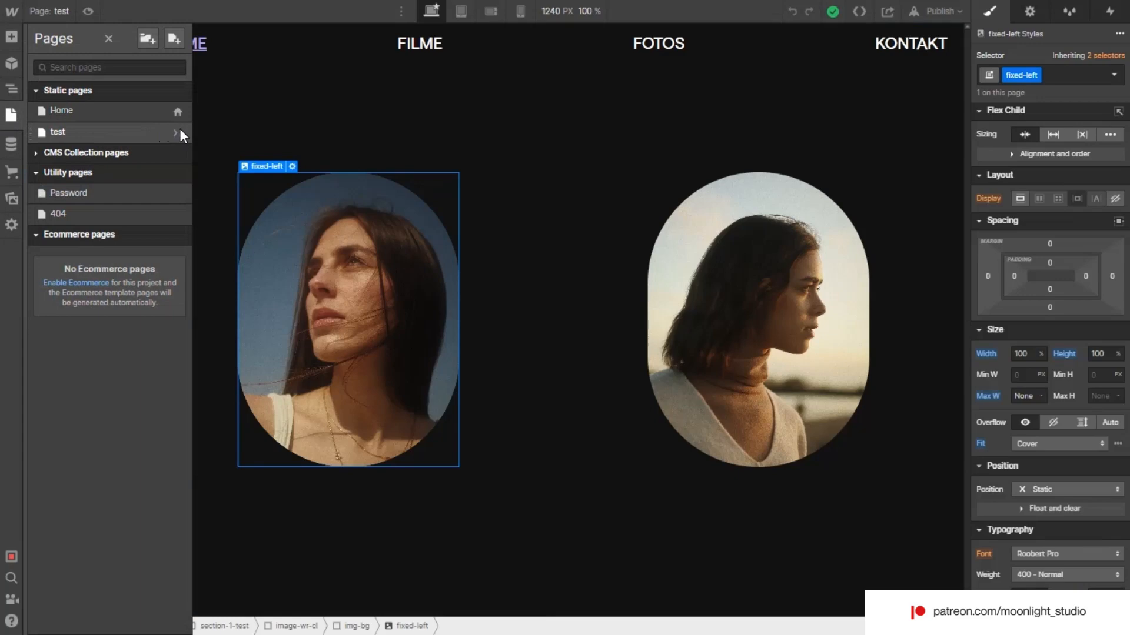
left_click(178, 129)
scroll(380, 361, "down", 20)
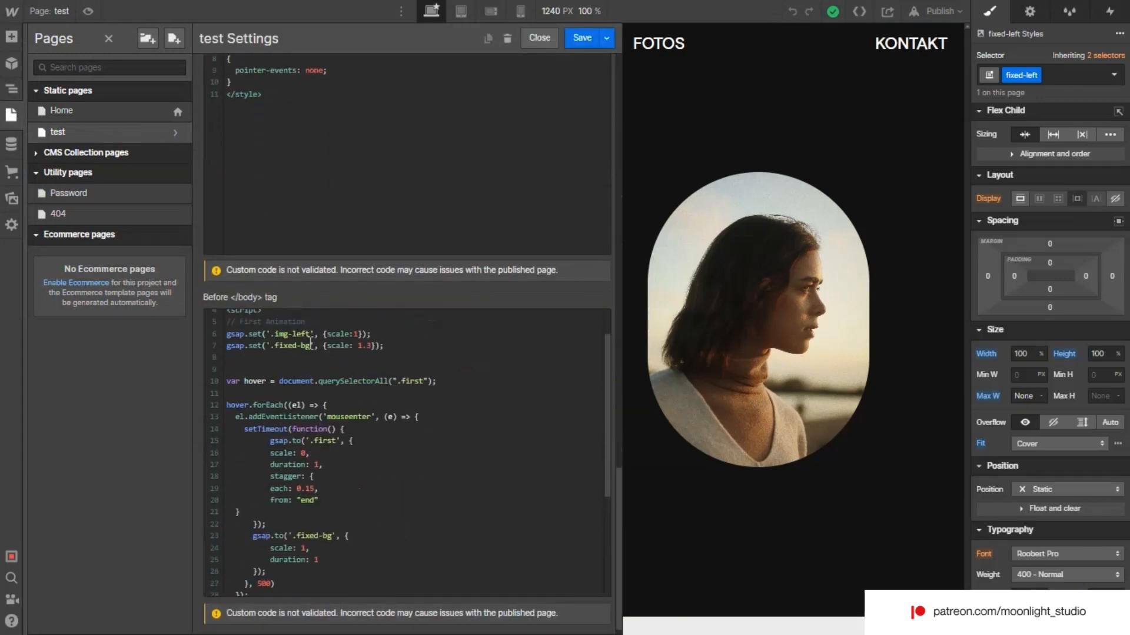
left_click_drag(310, 346, 285, 346)
type("ed-left")
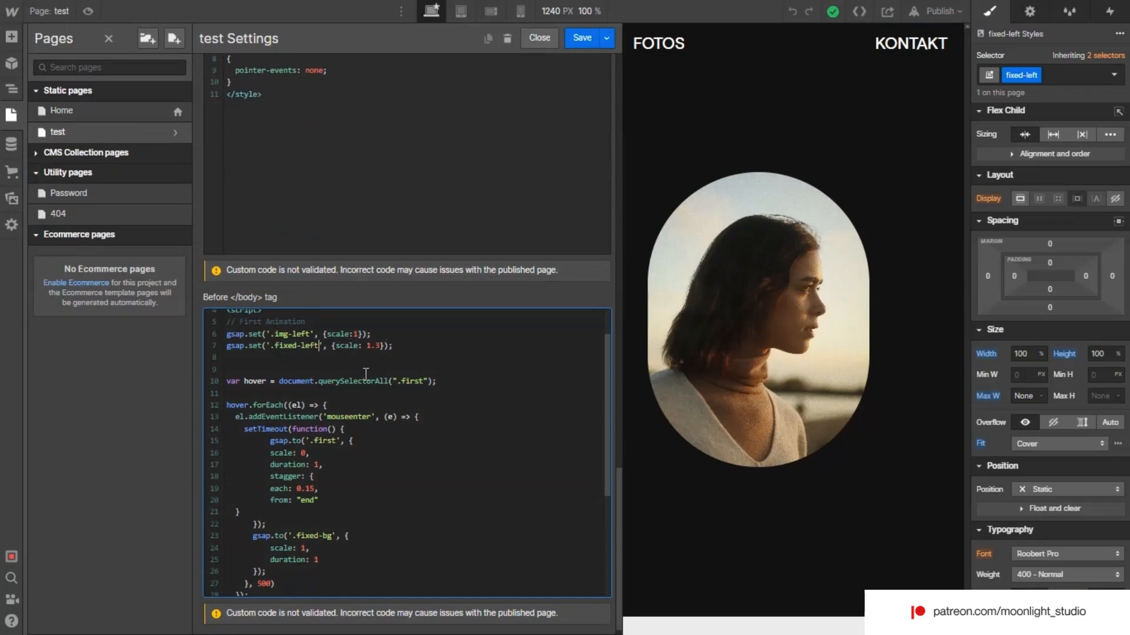
- Examine the hover variable declaration and its document.querySelectorAll call in the before-</body> code
scroll(362, 394, "up", 2)
scroll(362, 392, "up", 2)
scroll(356, 474, "down", 2)
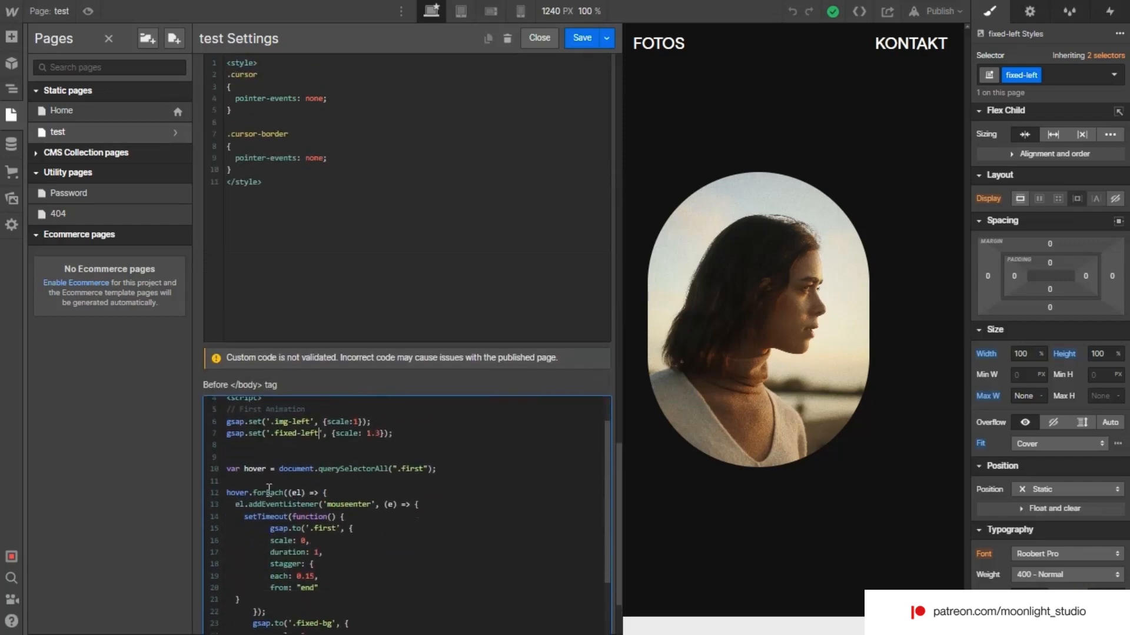
left_click(227, 470)
left_click_drag(231, 470, 241, 471)
left_click(242, 469)
double_click(264, 469)
left_click(278, 472)
left_click_drag(277, 471, 393, 468)
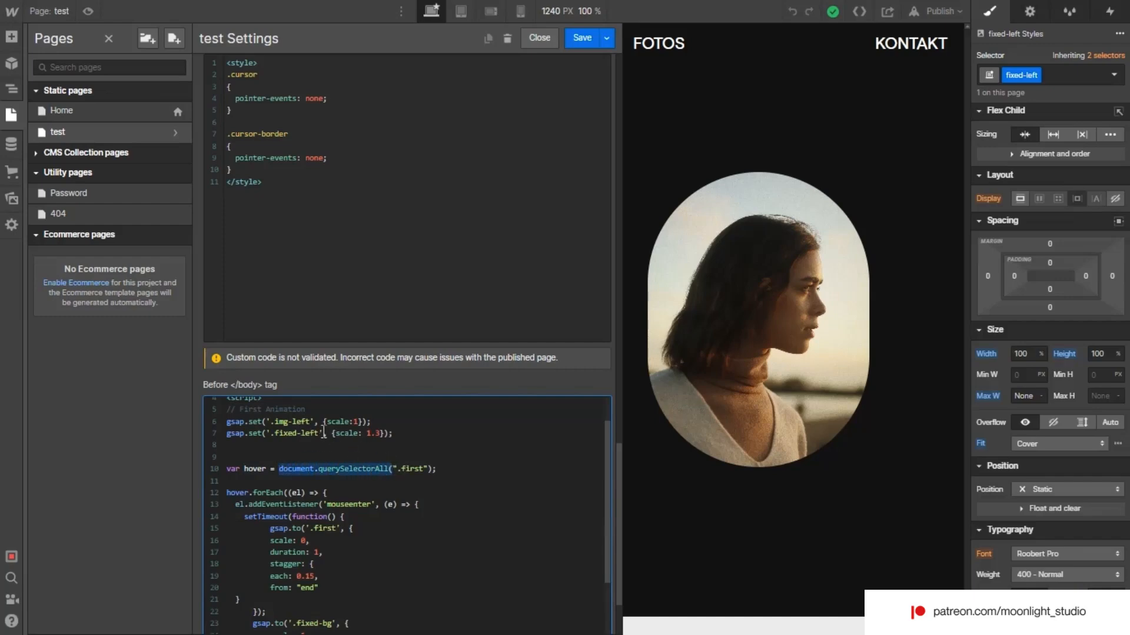
- Copy img-left from the first gsap.set line and use it to replace first in the hover variable's querySelectorAll selector
left_click(311, 423)
left_click_drag(311, 422, 279, 419)
key("ctrl+c")
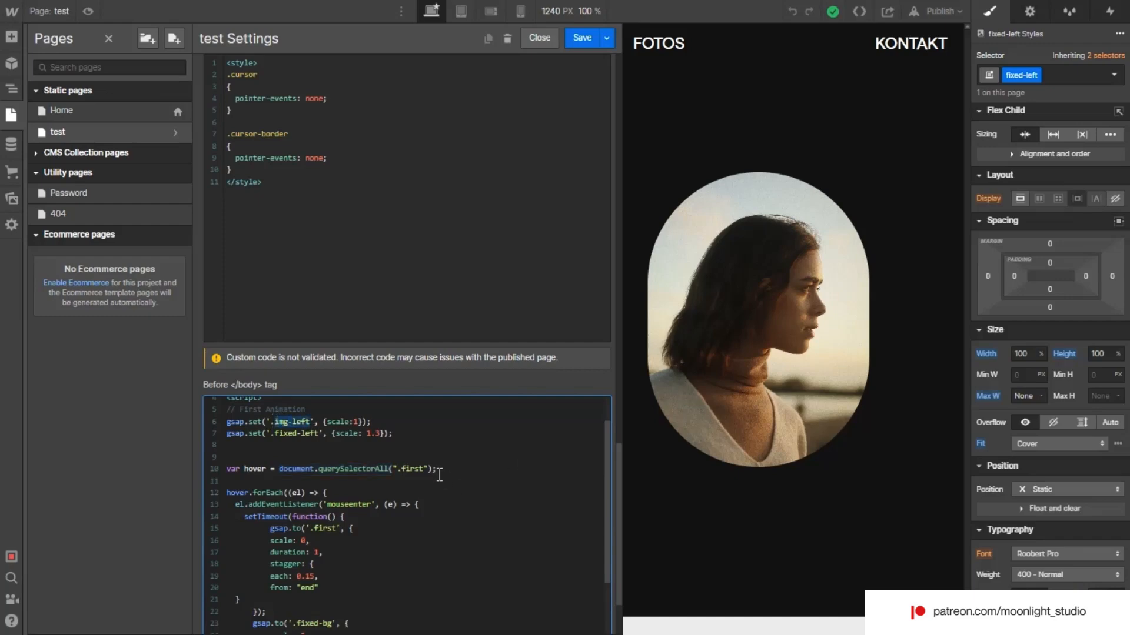
left_click_drag(424, 469, 405, 471)
key("ctrl+v")
left_click_drag(401, 469, 439, 463)
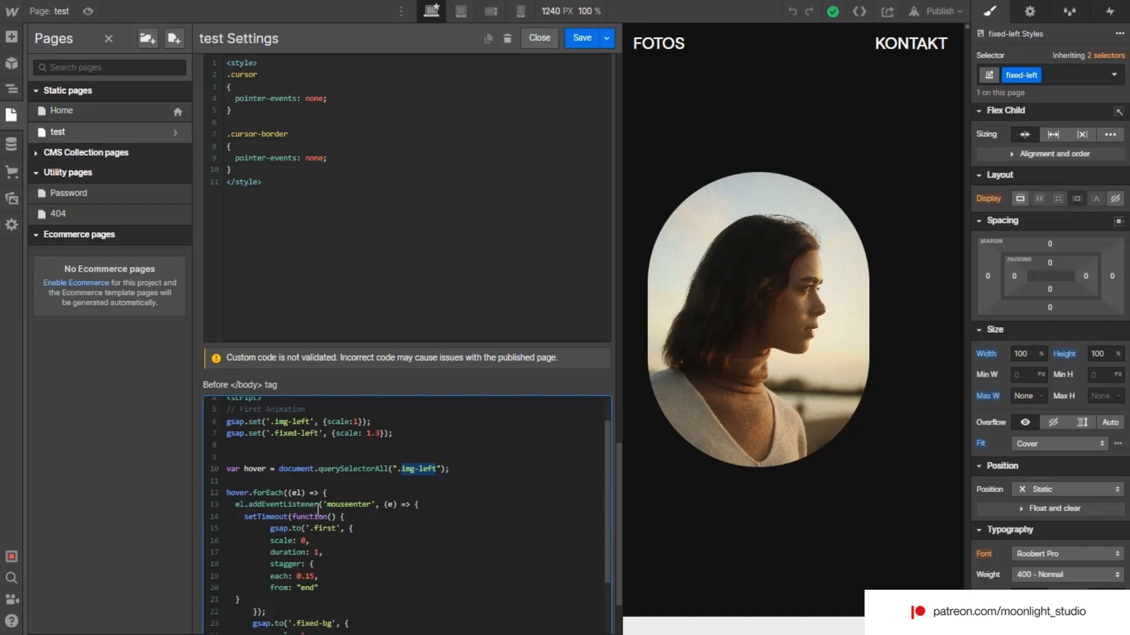
- Examine the hover.forEach loop and its addEventListener line for the mouseenter event
left_click(229, 484)
left_click_drag(228, 492, 287, 492)
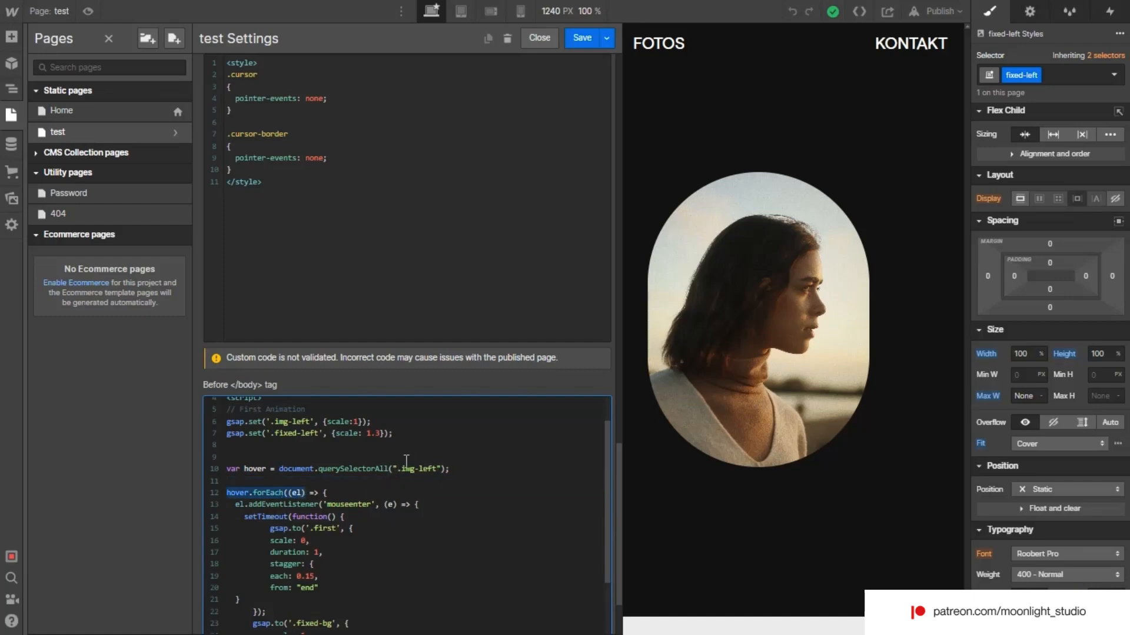
scroll(406, 468, "down", 2)
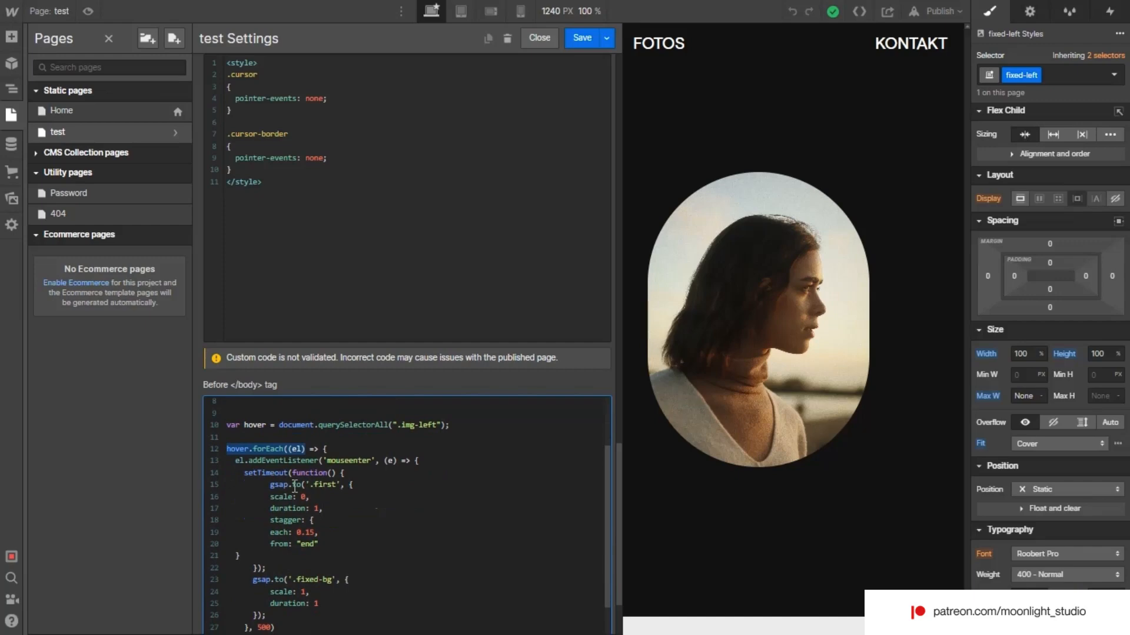
left_click(237, 464)
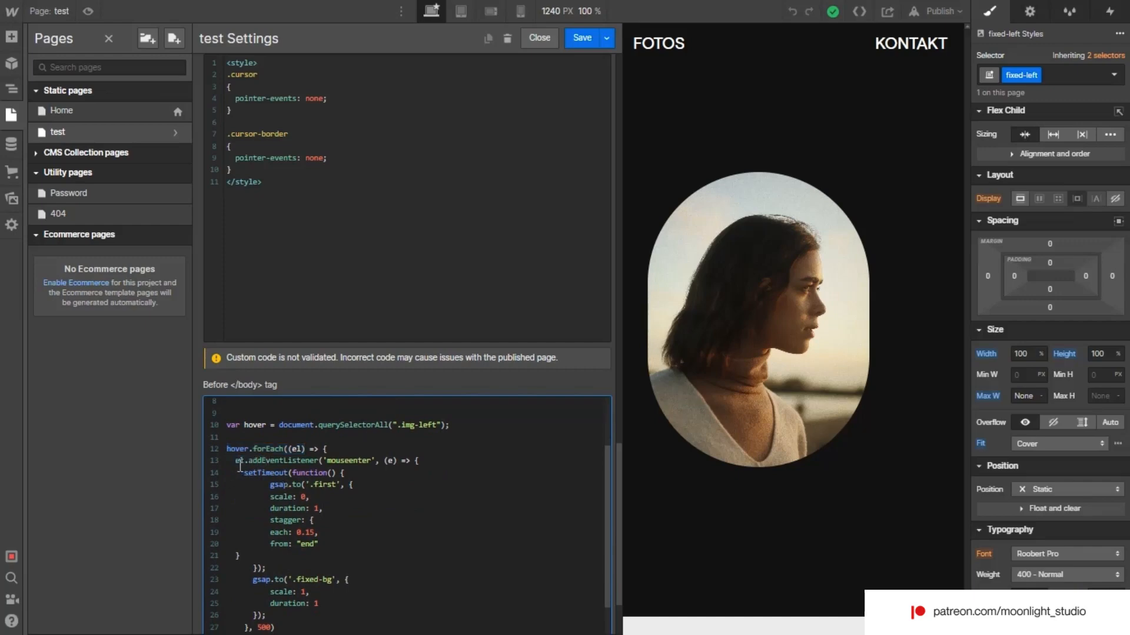
left_click_drag(236, 464, 320, 462)
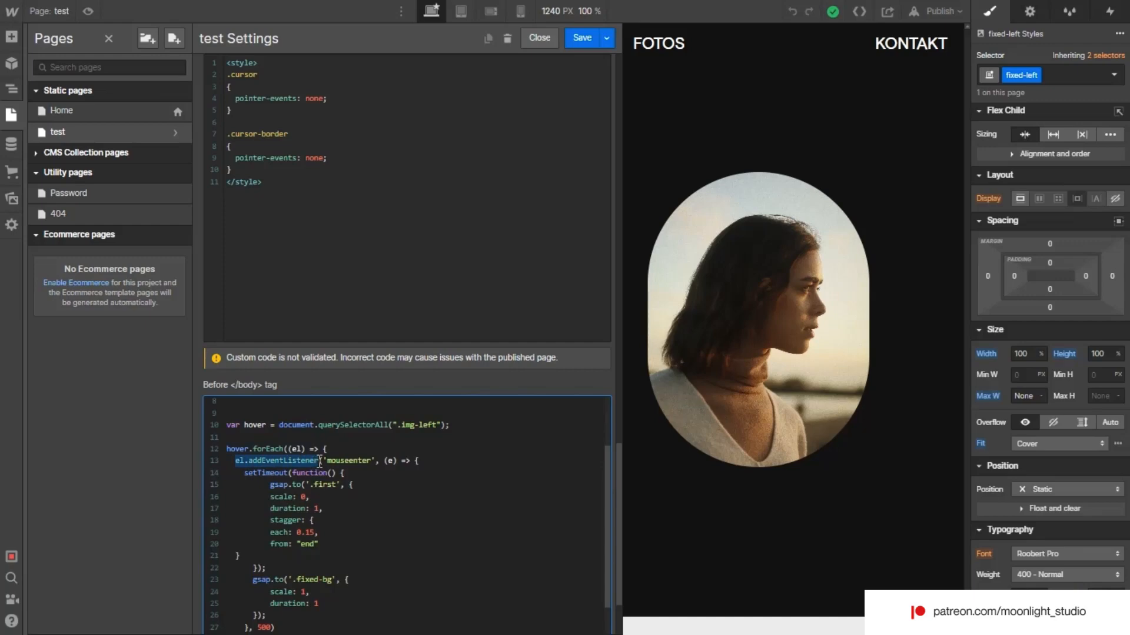
left_click(308, 468)
left_click_drag(316, 461, 371, 460)
left_click(370, 461)
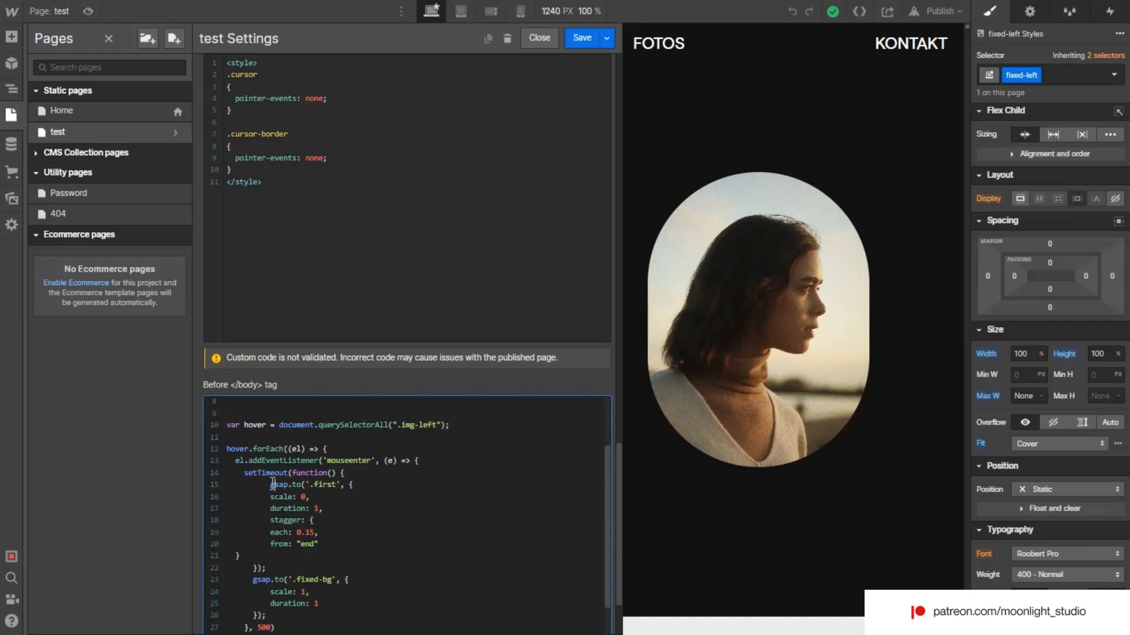
- Examine the setTimeout function that wraps the GSAP tweens inside the mouseenter listener
left_click_drag(236, 473, 335, 473)
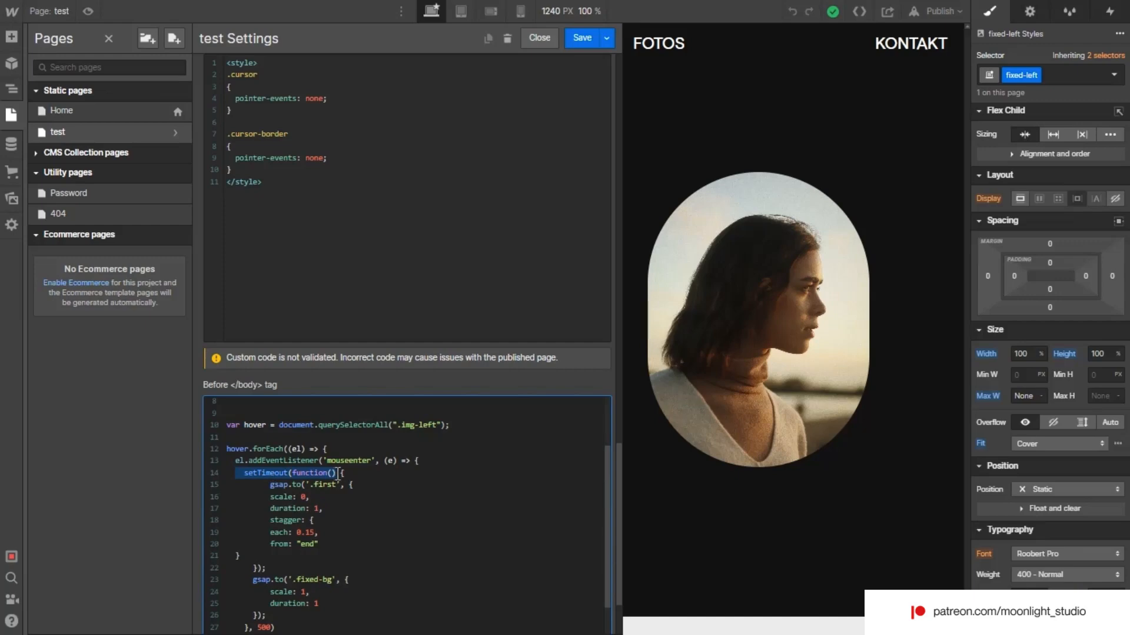
scroll(336, 489, "down", 1)
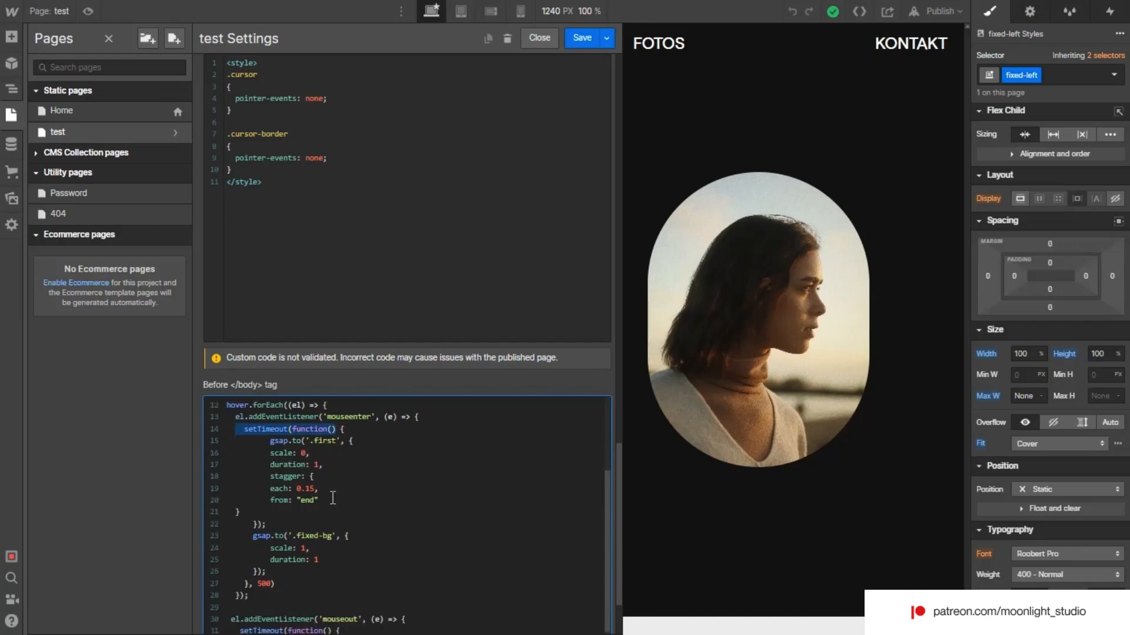
scroll(333, 499, "up", 1)
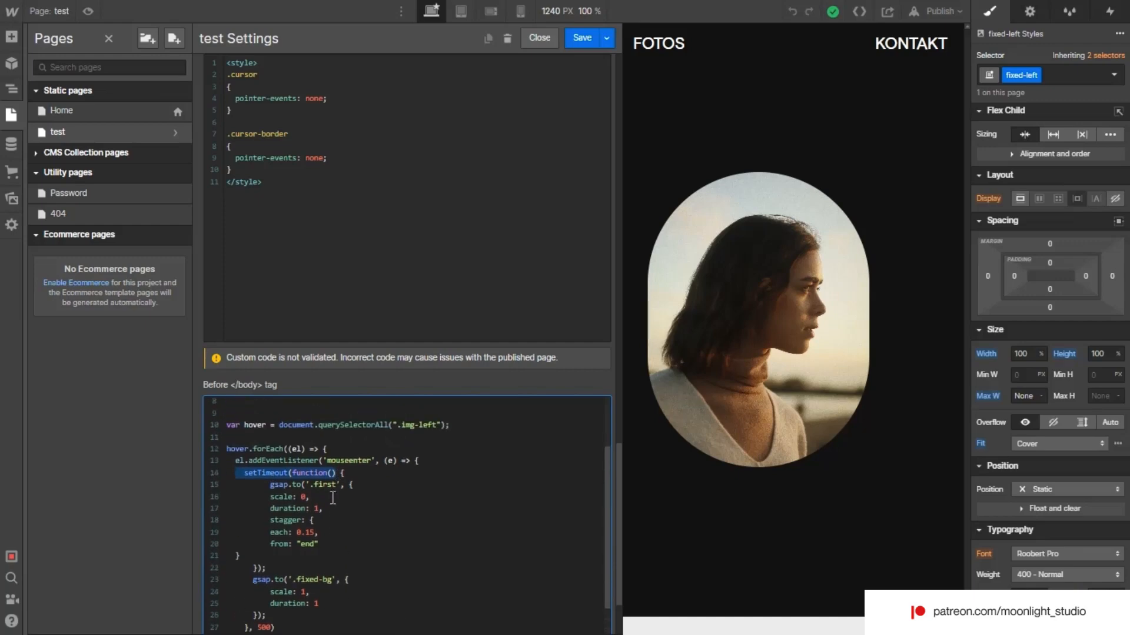
left_click(246, 473)
scroll(247, 473, "down", 1)
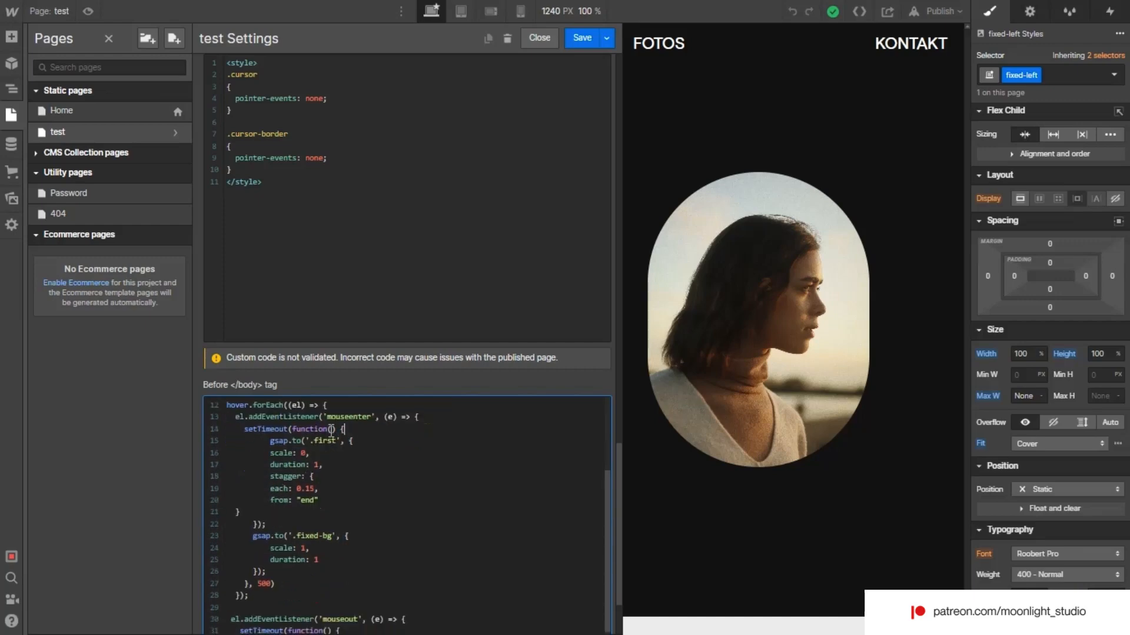
left_click_drag(346, 429, 243, 430)
left_click(259, 451)
scroll(287, 448, "up", 1)
scroll(289, 447, "up", 1)
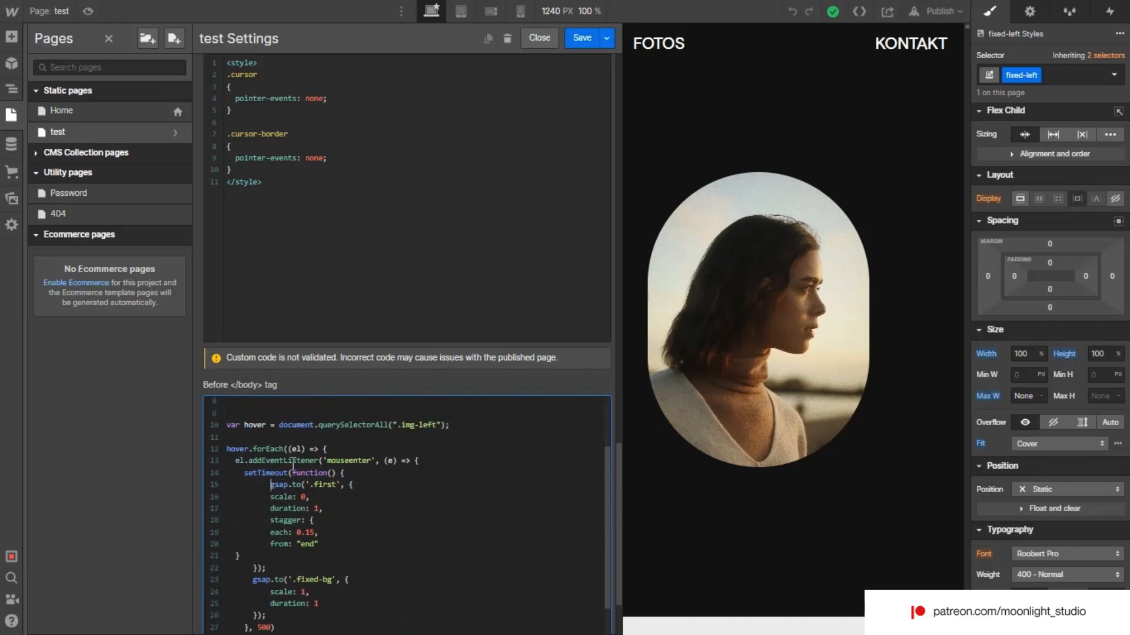
scroll(289, 445, "up", 1)
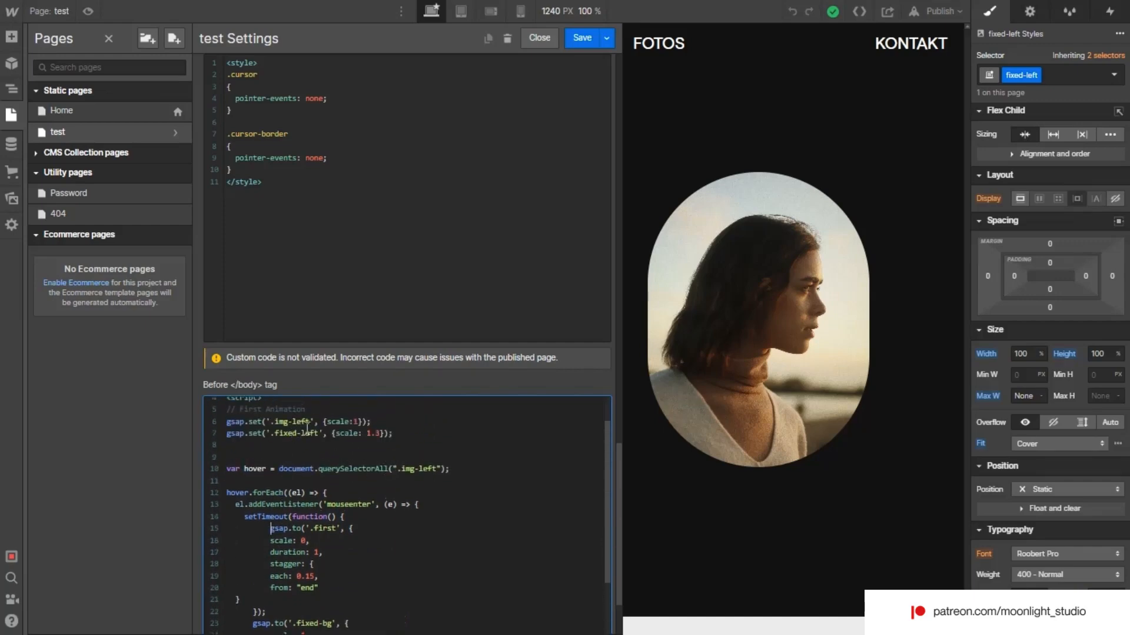
- Replace the .first selector with .img-left in the first gsap.to call of the mouseenter listener
left_click_drag(309, 422, 276, 422)
scroll(323, 471, "down", 2)
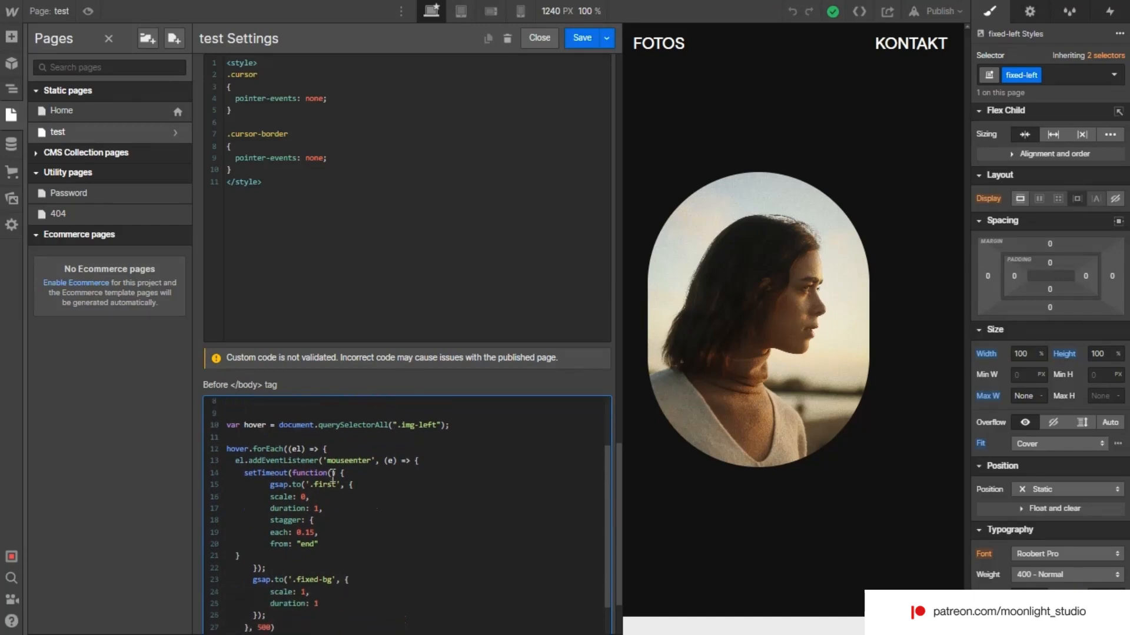
scroll(330, 476, "up", 2)
scroll(353, 538, "down", 2)
left_click_drag(340, 483, 318, 484)
type("img-left")
- Examine the duration and stagger settings of the mouseenter listener's .img-left tween
triple_click(317, 509)
left_click(324, 510)
left_click_drag(323, 508, 263, 508)
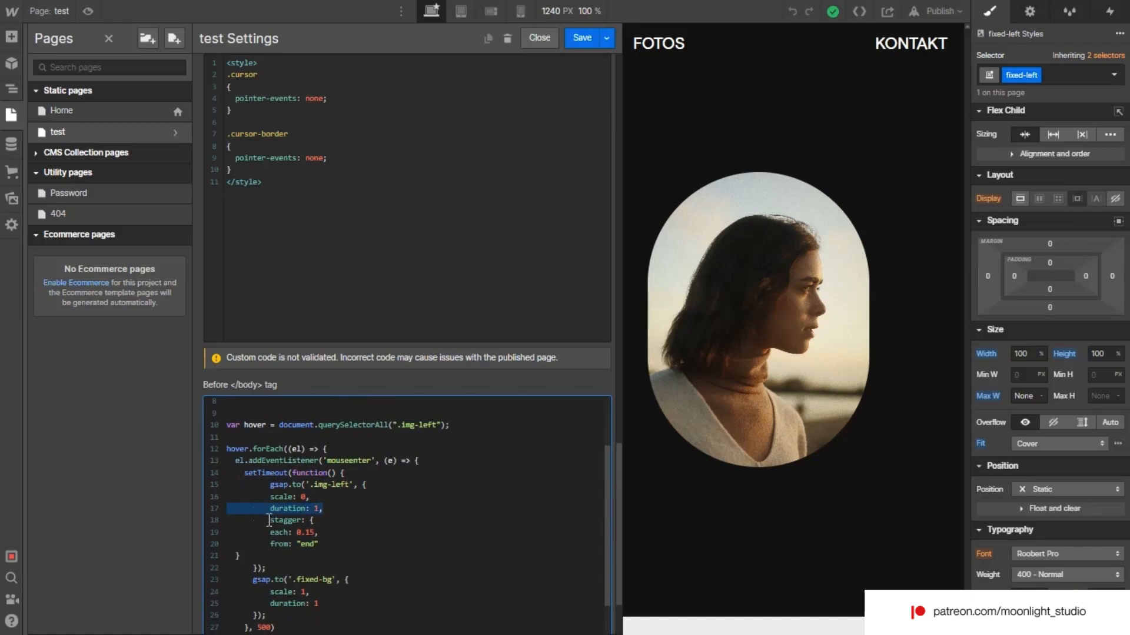
double_click(271, 521)
scroll(326, 504, "up", 2)
left_click(326, 507)
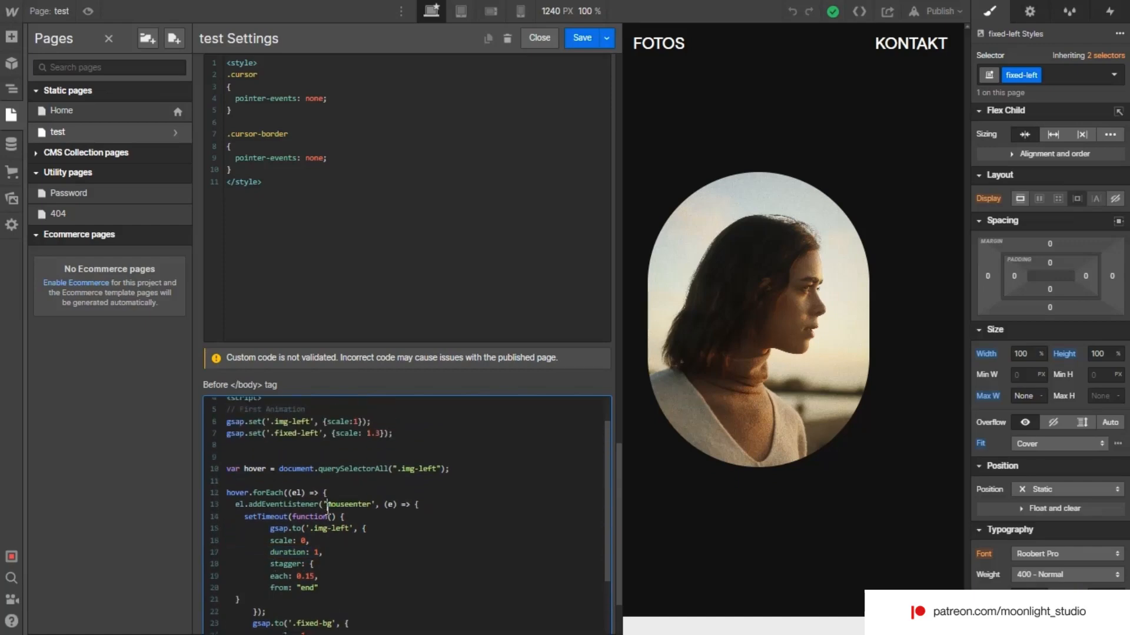
scroll(324, 549, "down", 4)
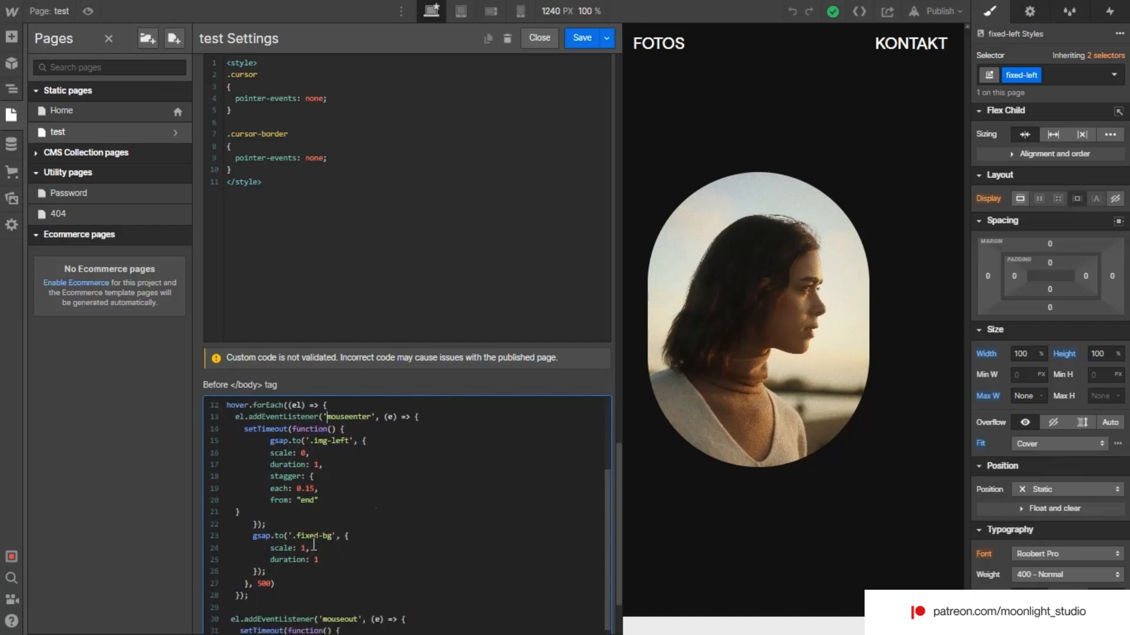
- Copy fixed-left from the second gsap.set line and use it to replace fixed-bg in the mouseenter listener's second gsap.to call
scroll(302, 532, "up", 5)
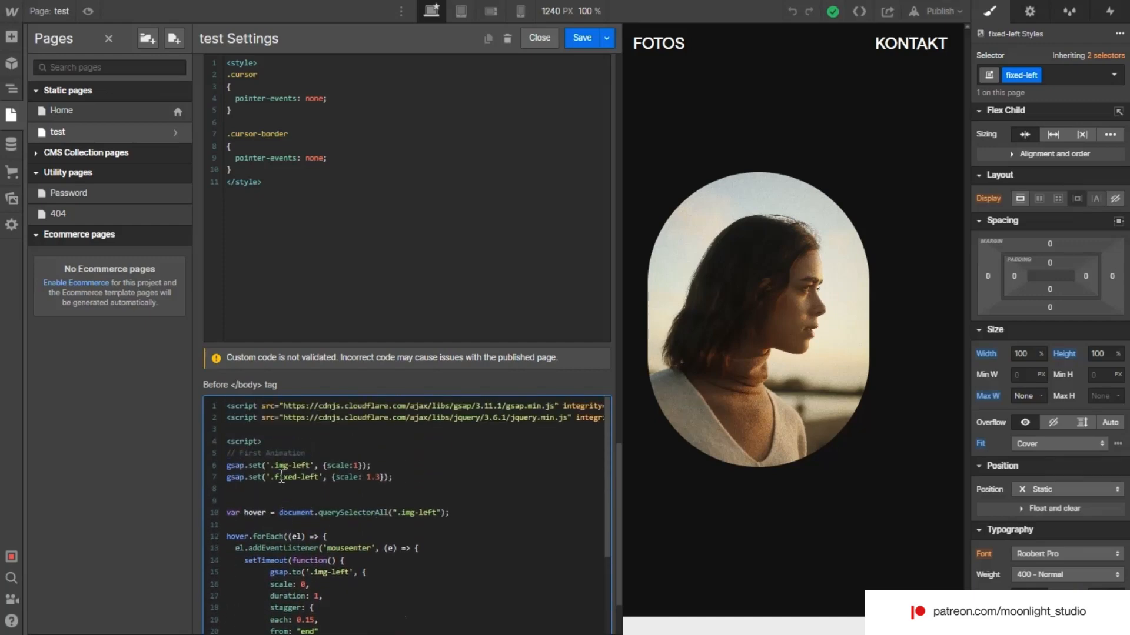
left_click_drag(274, 478, 318, 480)
key("ctrl+c")
scroll(332, 513, "down", 3)
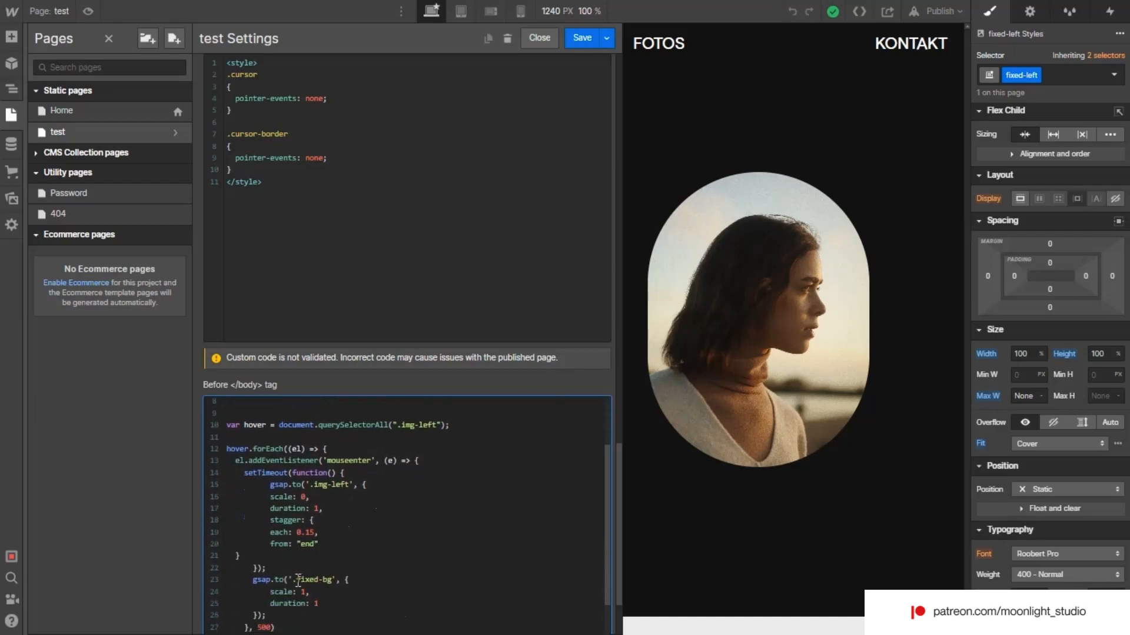
left_click_drag(298, 580, 334, 576)
key("ctrl+v")
- Compare the gsap.set starting scales of .img-left and .fixed-left with their tweens and the setTimeout delay in the mouseenter listener
scroll(330, 565, "down", 2)
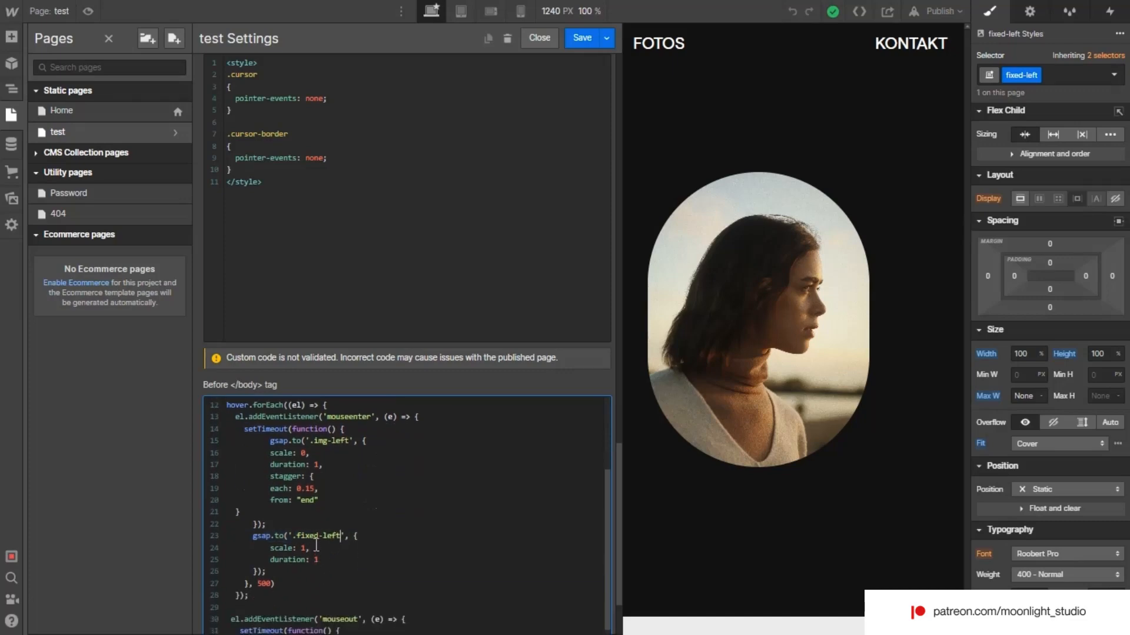
scroll(318, 544, "up", 5)
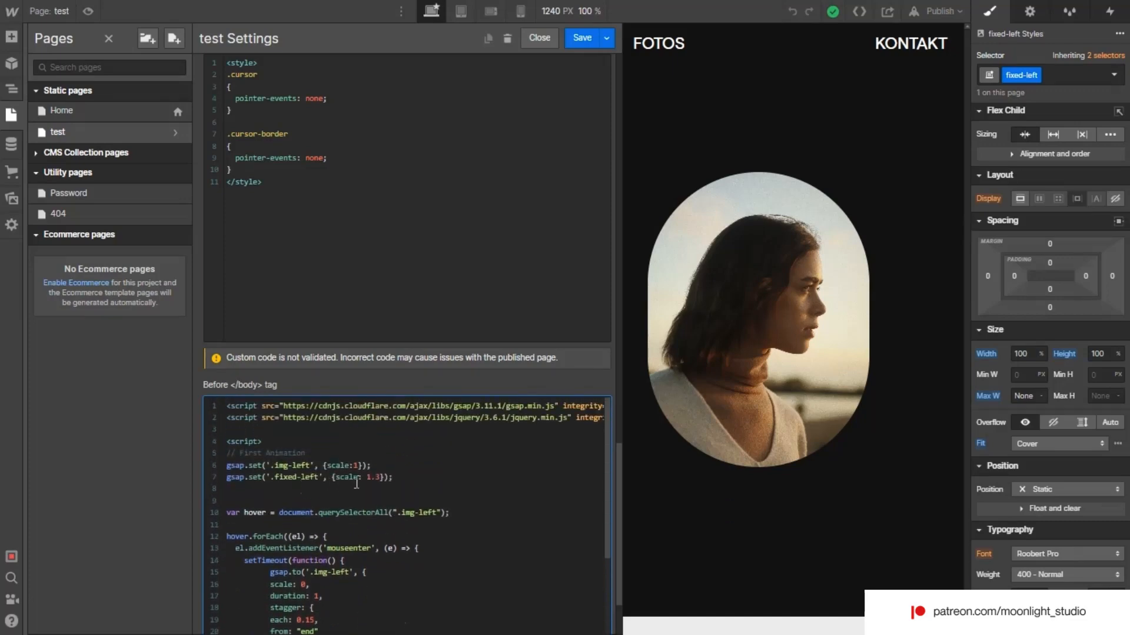
scroll(362, 524, "down", 4)
scroll(318, 571, "up", 4)
left_click(328, 471)
scroll(317, 595, "down", 4)
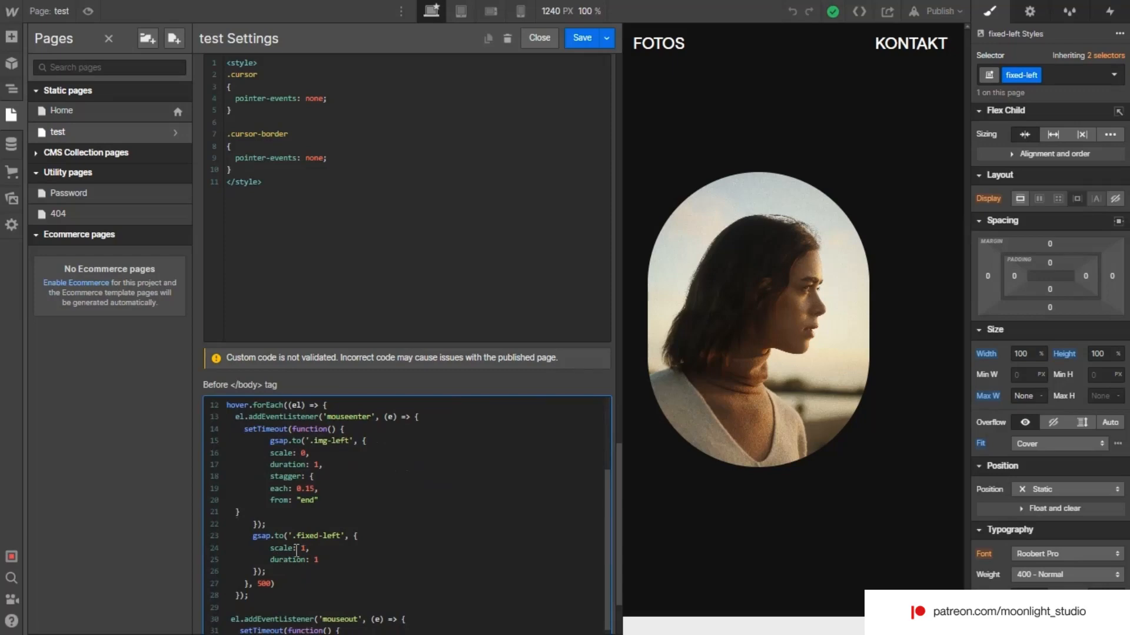
scroll(316, 537, "up", 1)
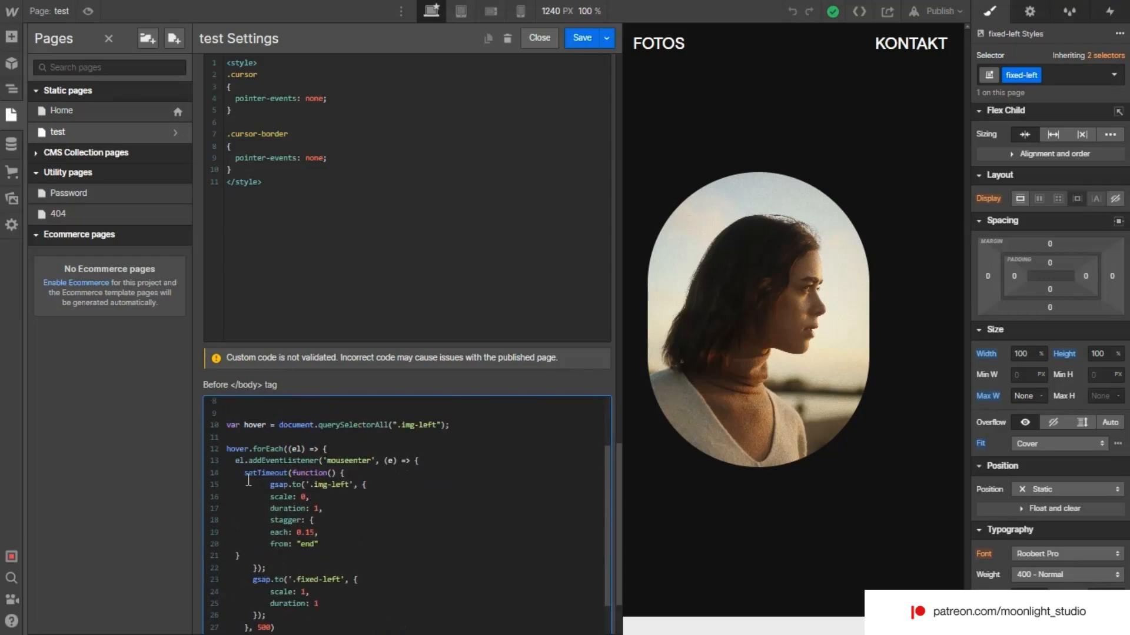
left_click_drag(244, 473, 292, 476)
left_click(319, 508)
scroll(291, 511, "down", 1)
scroll(288, 511, "up", 1)
scroll(345, 512, "up", 2)
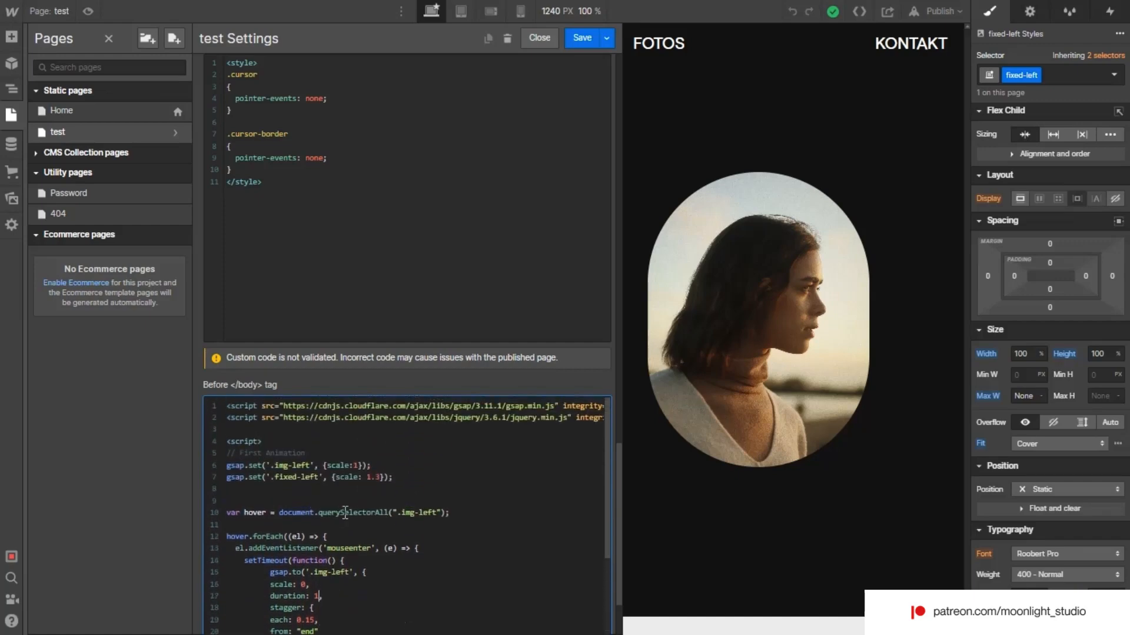
scroll(365, 465, "down", 2)
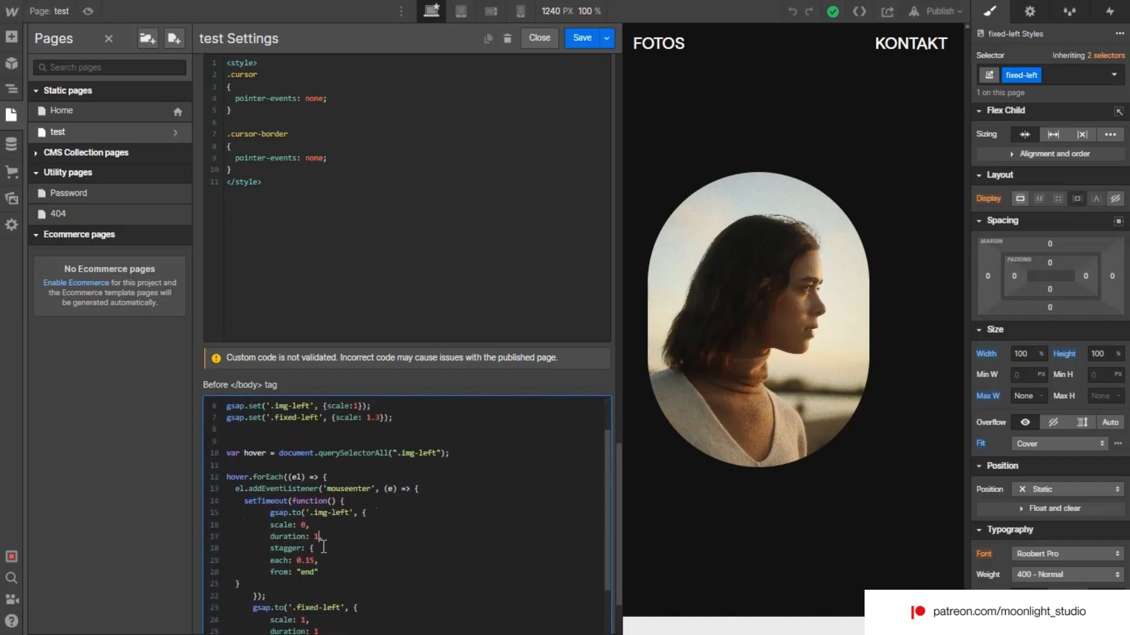
left_click_drag(380, 434, 366, 434)
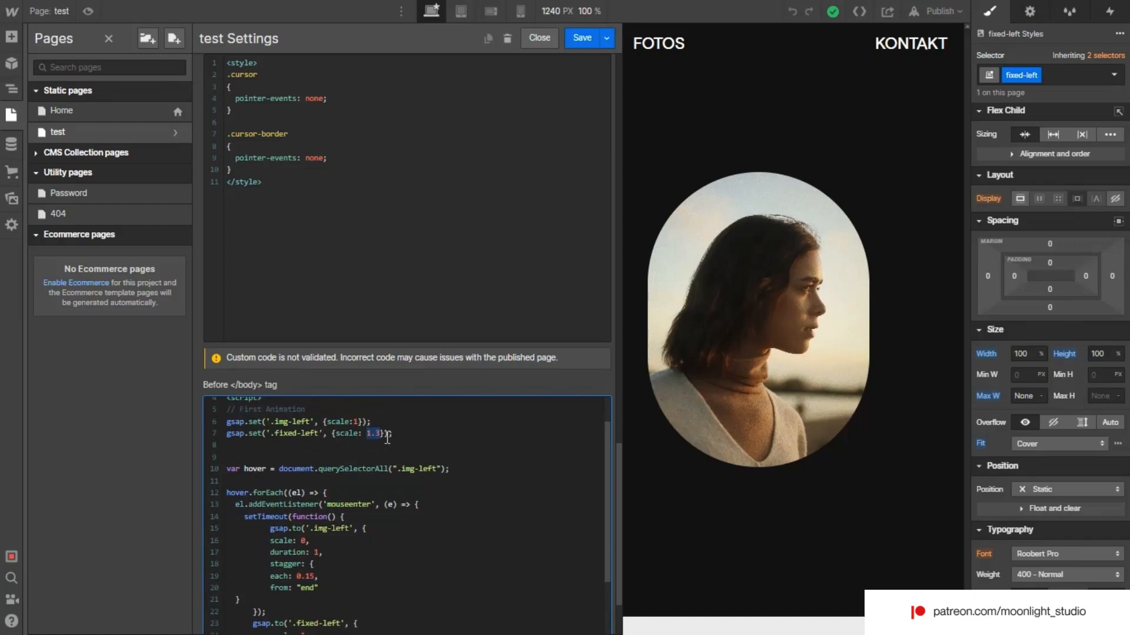
scroll(349, 448, "down", 2)
scroll(336, 477, "up", 2)
scroll(320, 506, "down", 3)
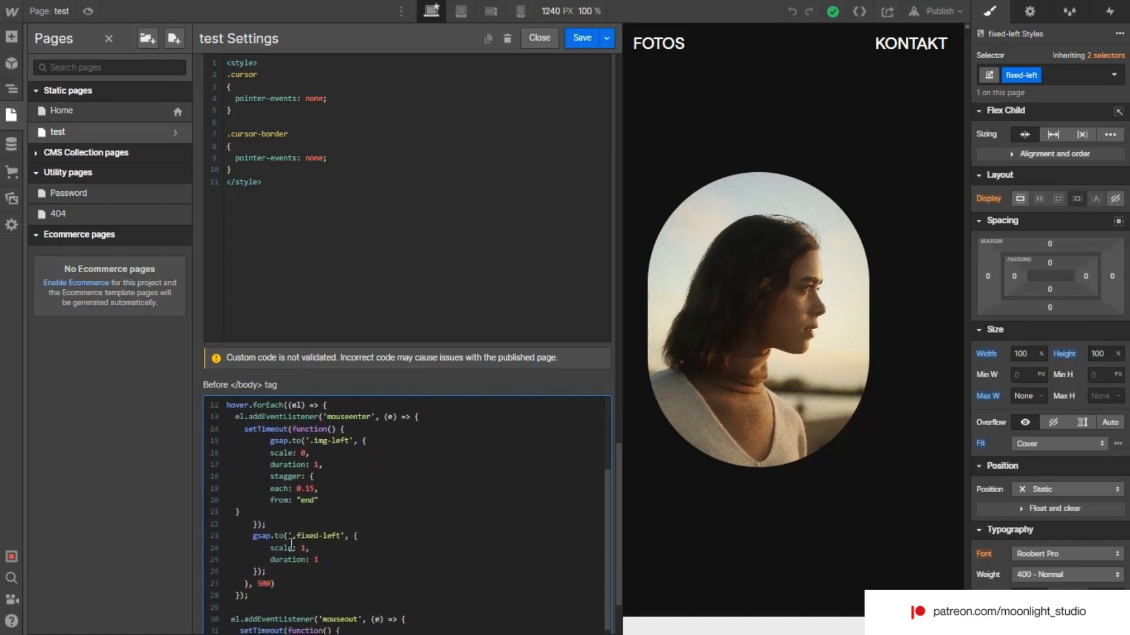
scroll(291, 542, "up", 2)
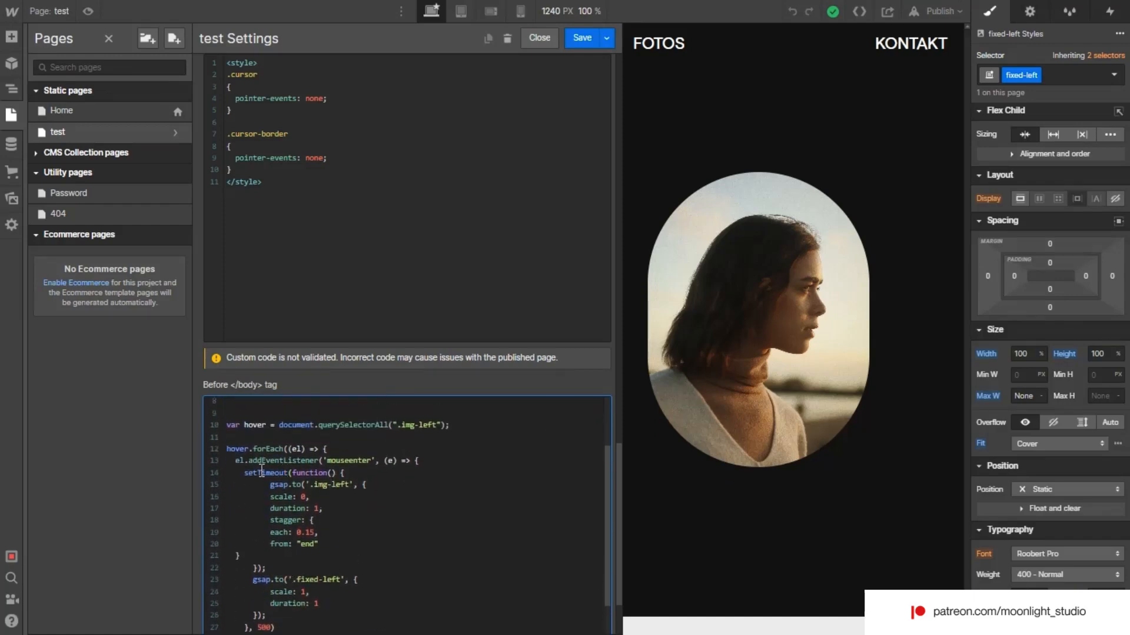
- Examine the delayed tweens in the mouseenter listener's setTimeout function and the mouseout event listener that reverses them
left_click_drag(242, 472, 339, 471)
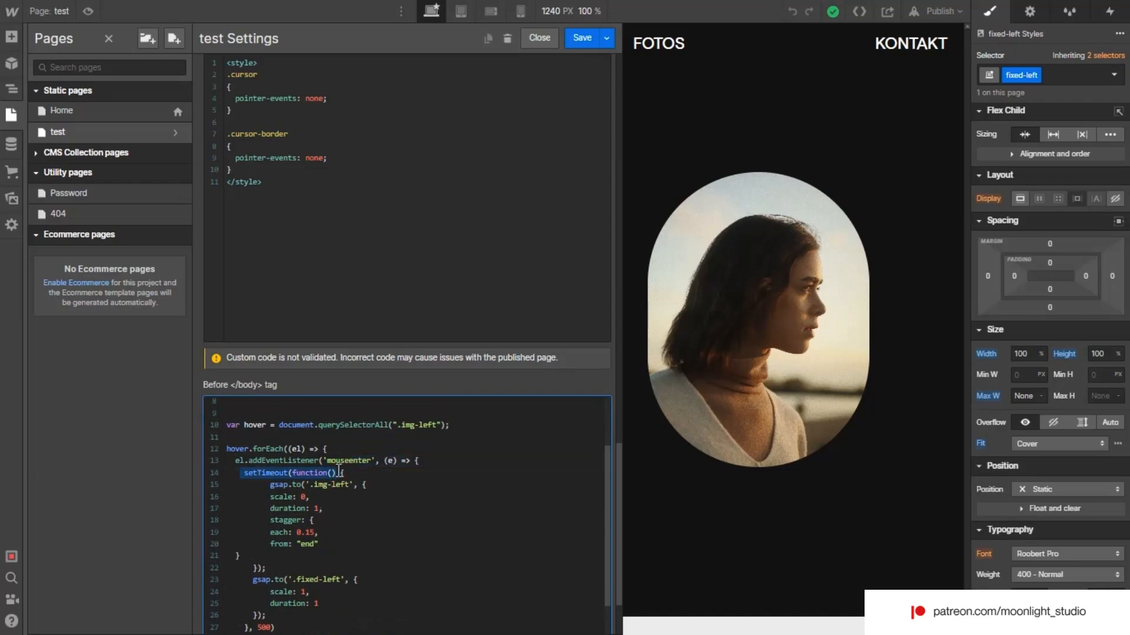
scroll(334, 473, "down", 2)
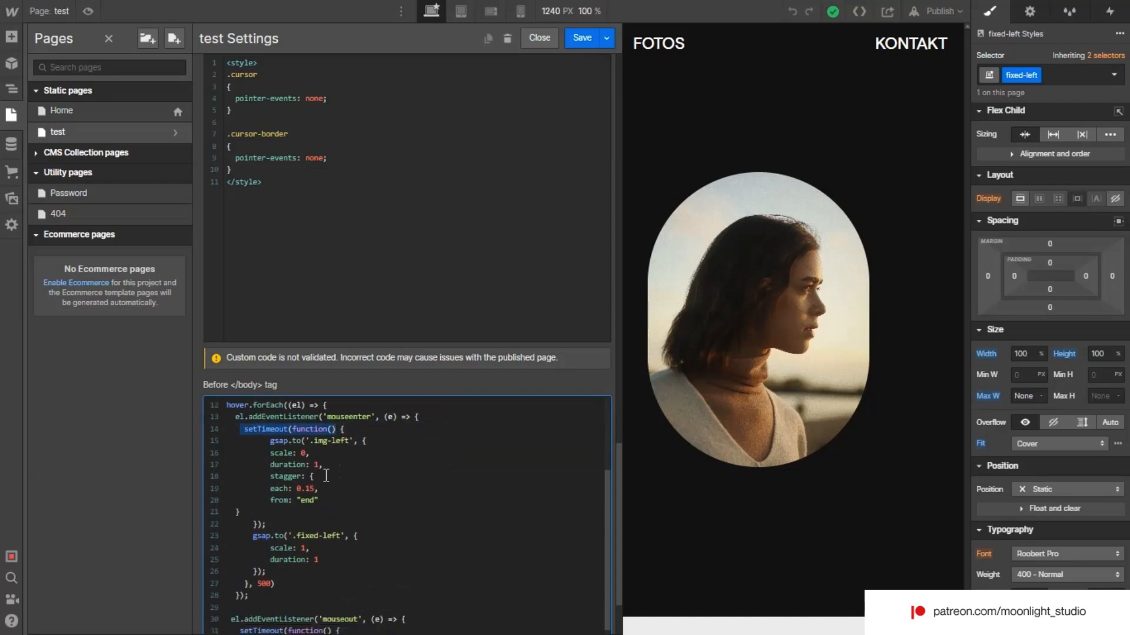
scroll(324, 474, "up", 2)
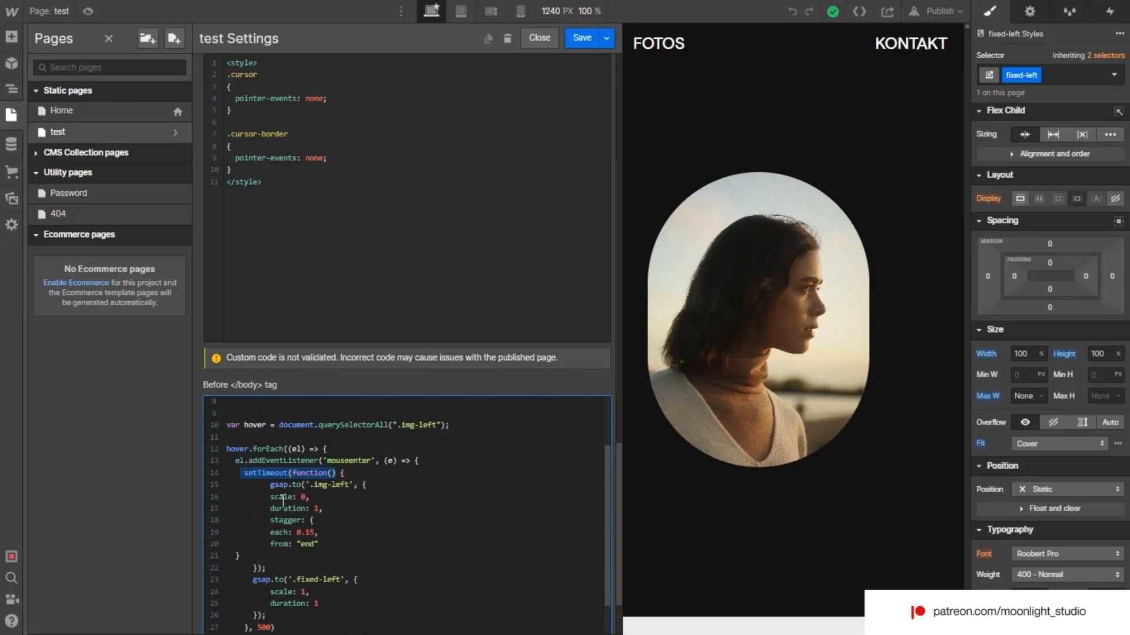
scroll(283, 501, "down", 3)
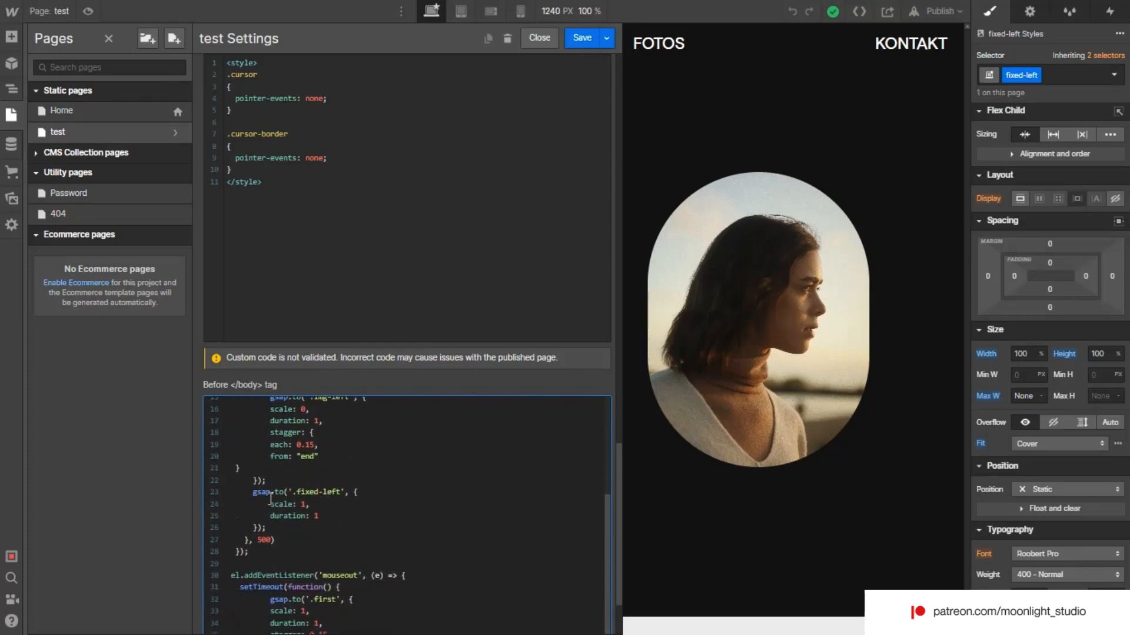
scroll(271, 498, "up", 3)
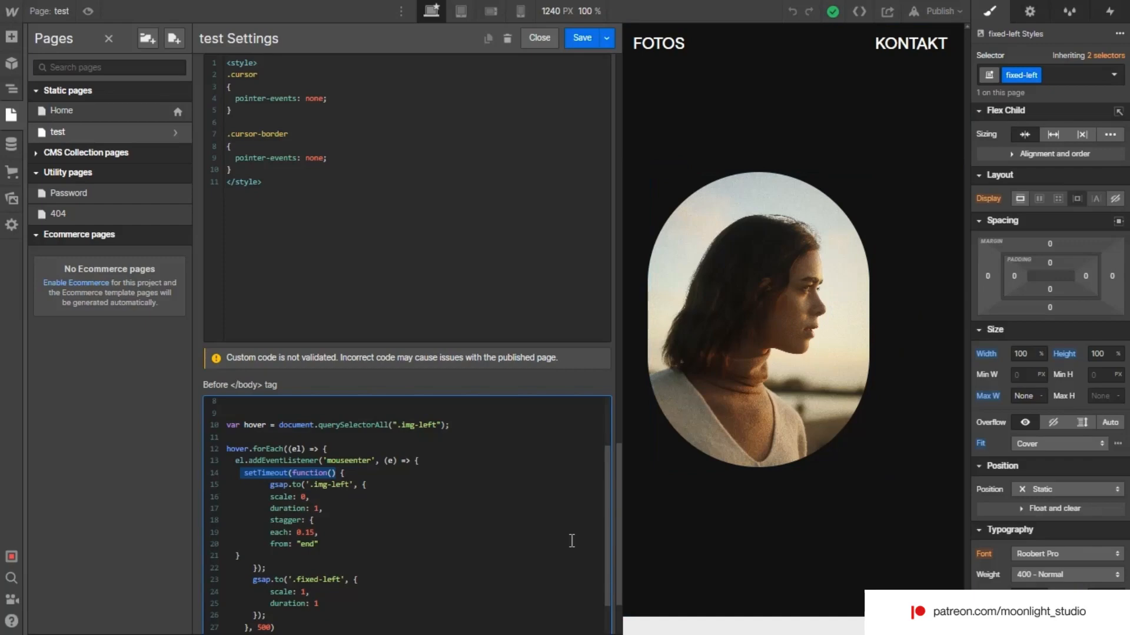
scroll(573, 540, "down", 4)
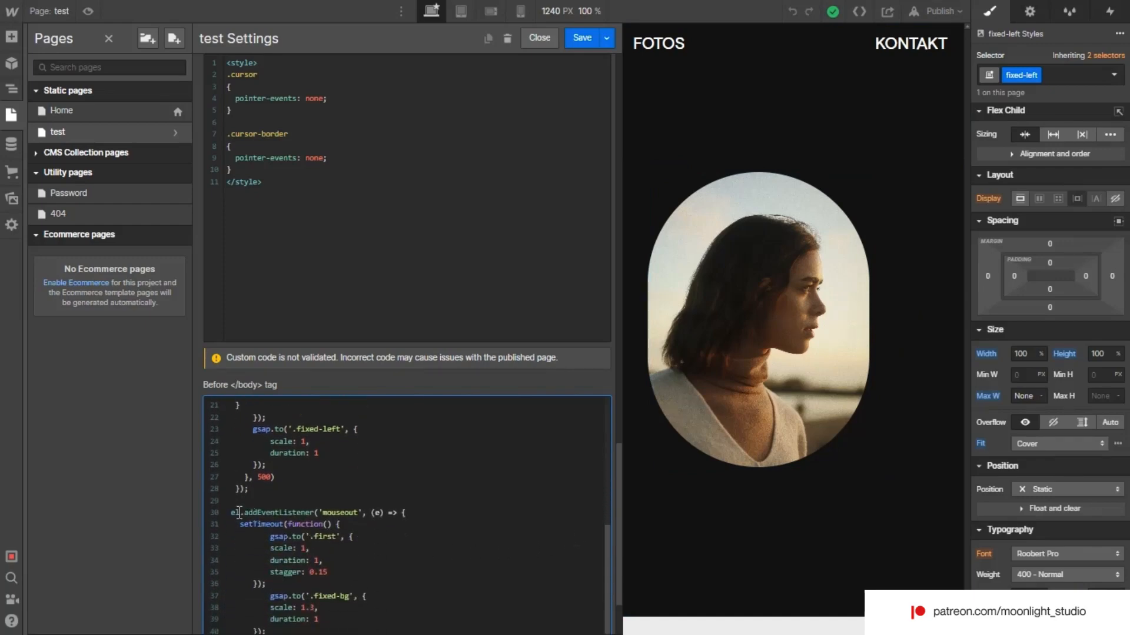
left_click_drag(230, 512, 359, 513)
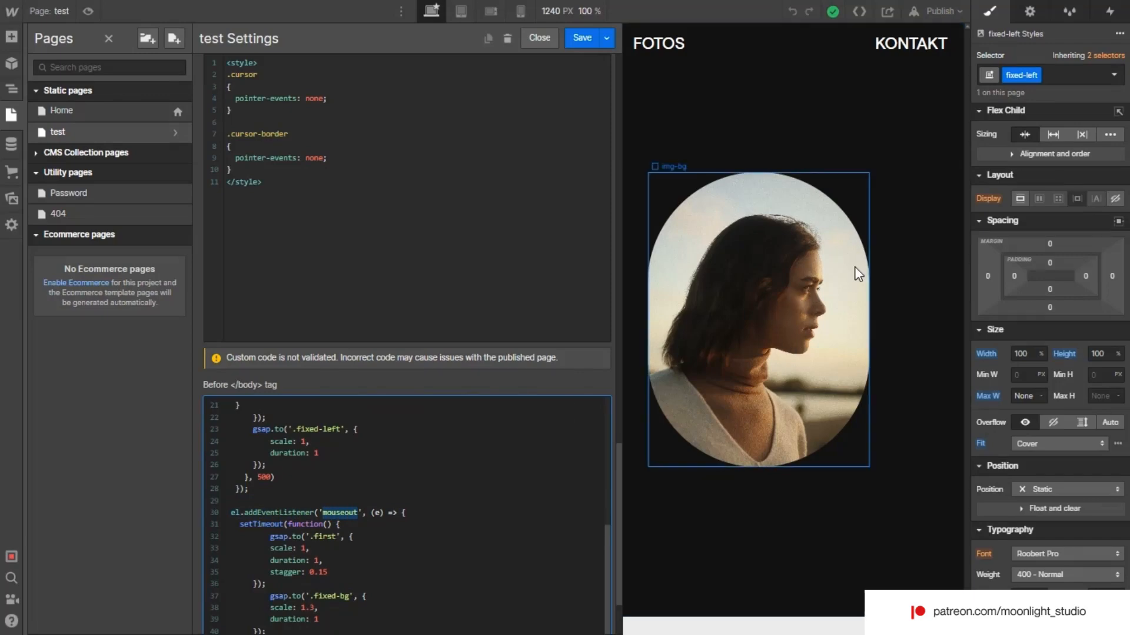
scroll(368, 510, "up", 1)
scroll(369, 511, "up", 2)
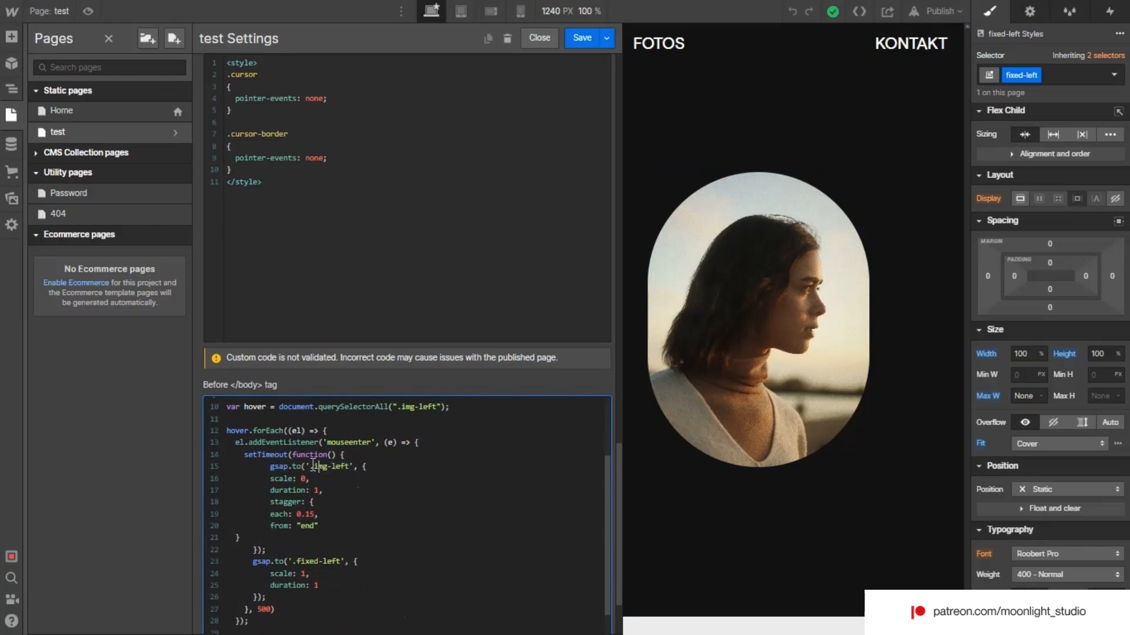
- Replace the .first selector with .img-left in the first gsap.to call of the mouseout listener
left_click_drag(313, 466, 348, 467)
scroll(356, 514, "up", 1)
scroll(355, 514, "down", 1)
scroll(356, 514, "down", 2)
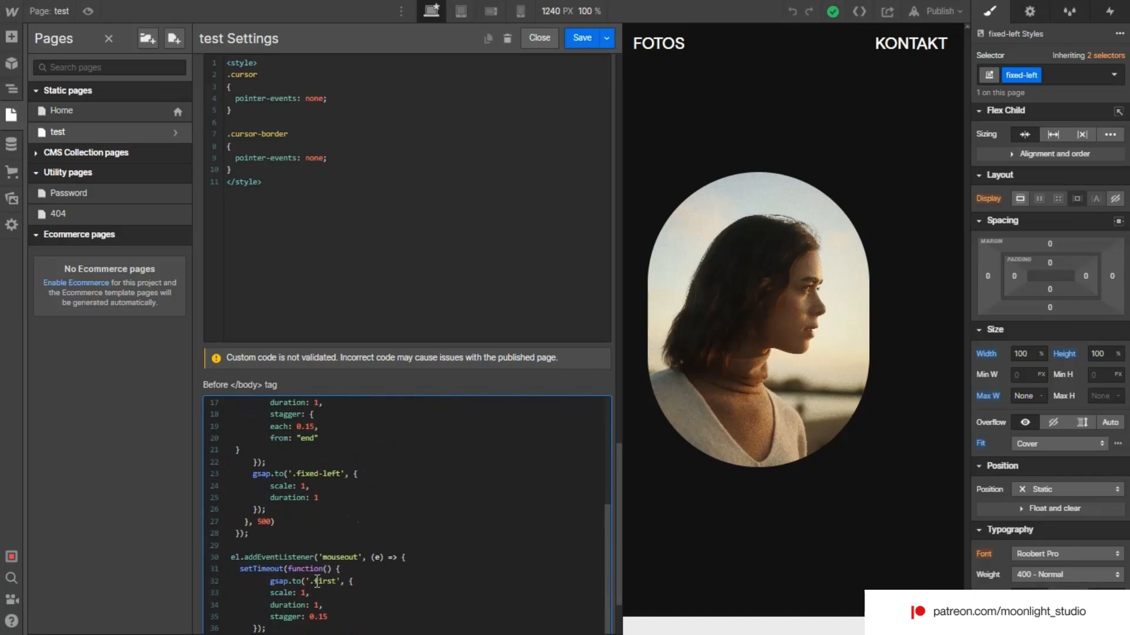
left_click_drag(313, 582, 338, 582)
type("img-left")
scroll(349, 605, "down", 1)
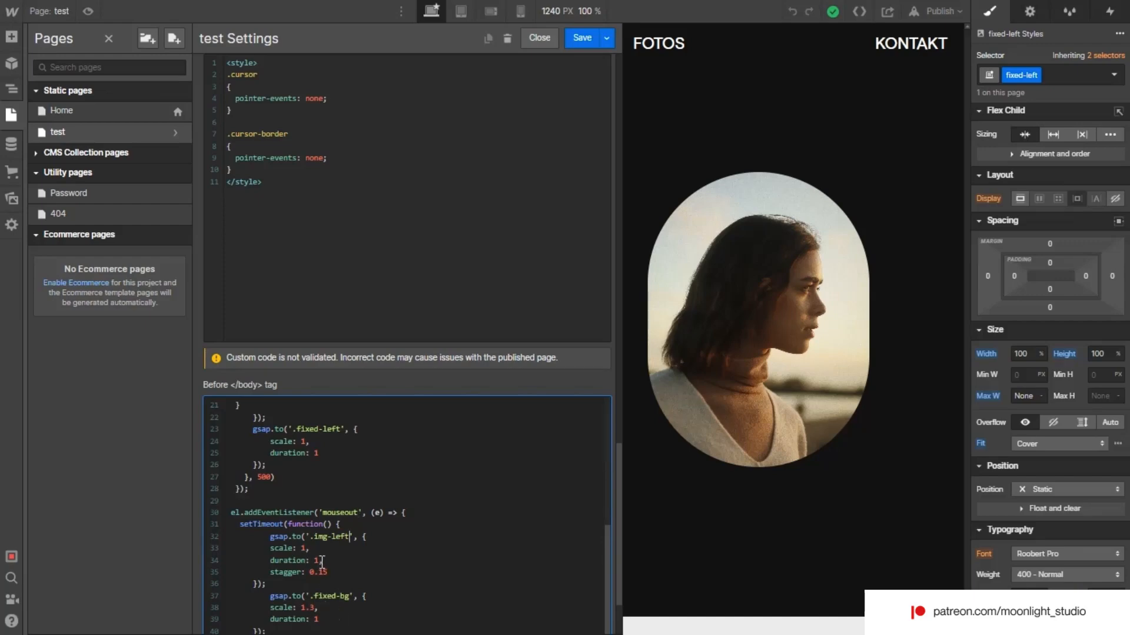
- Copy fixed-left from the mouseenter listener's second gsap.to call and use it to replace fixed-bg in the mouseout listener
scroll(356, 576, "down", 2)
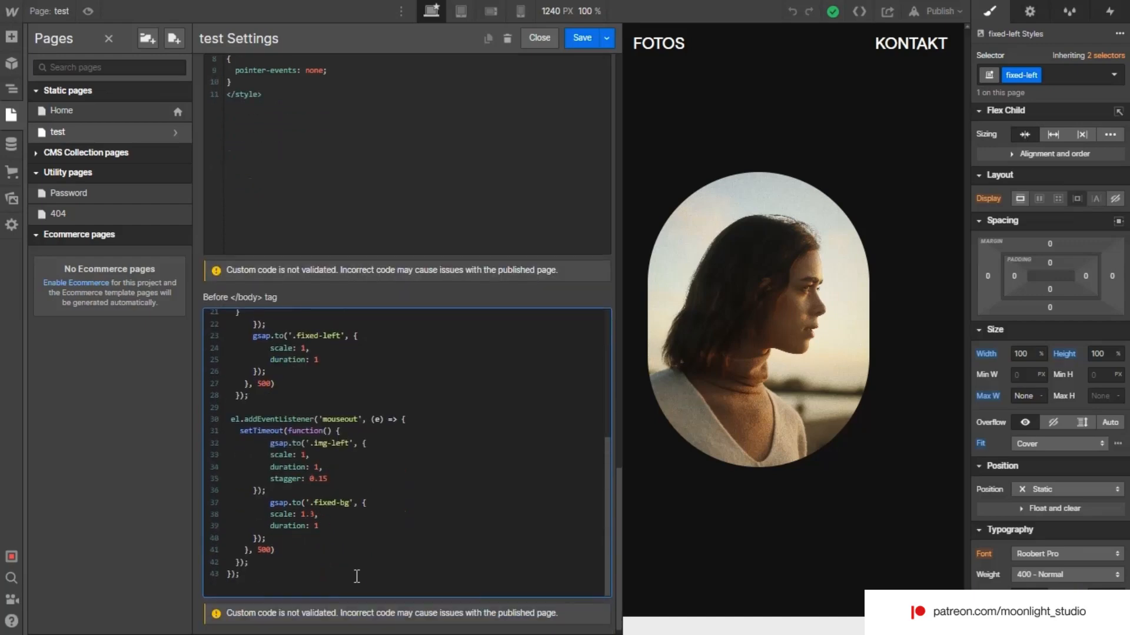
scroll(357, 576, "up", 1)
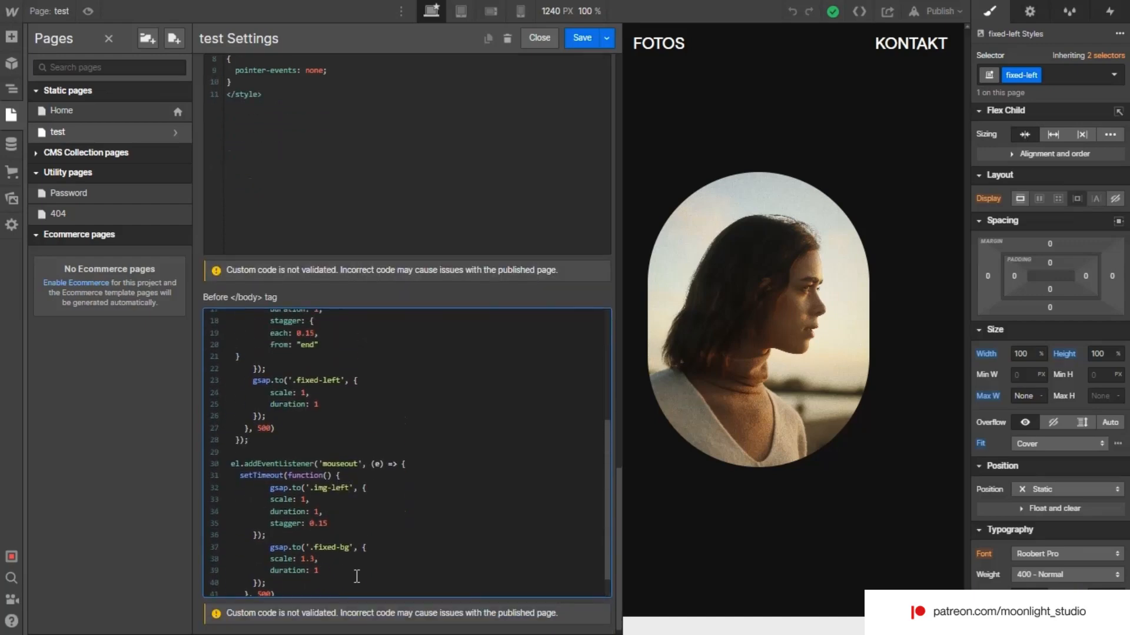
scroll(357, 576, "up", 2)
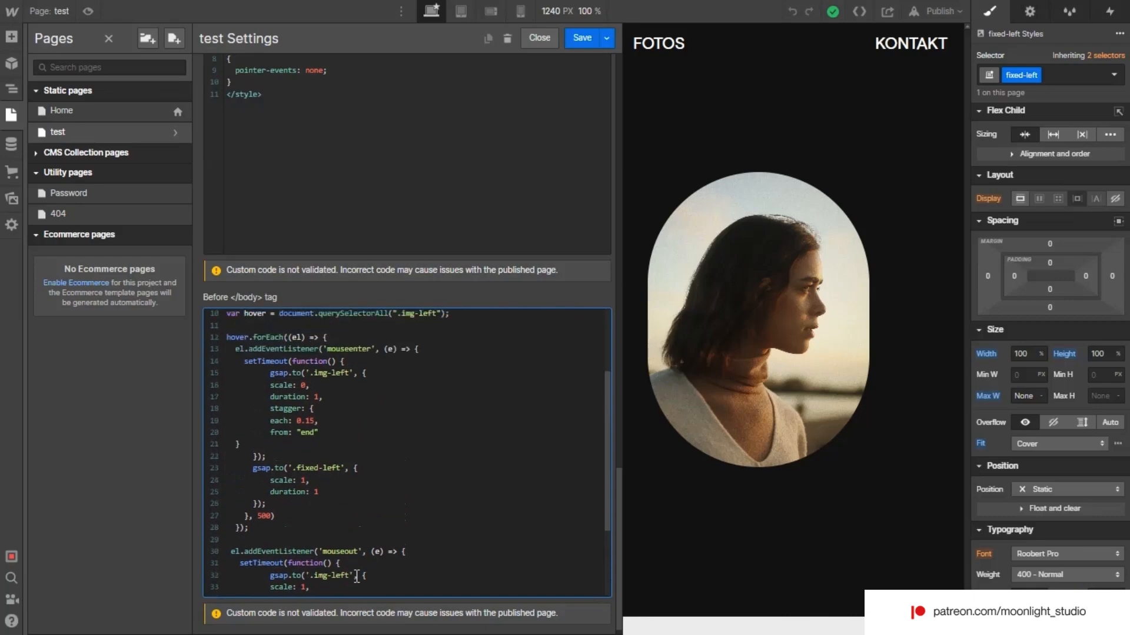
scroll(362, 427, "down", 1)
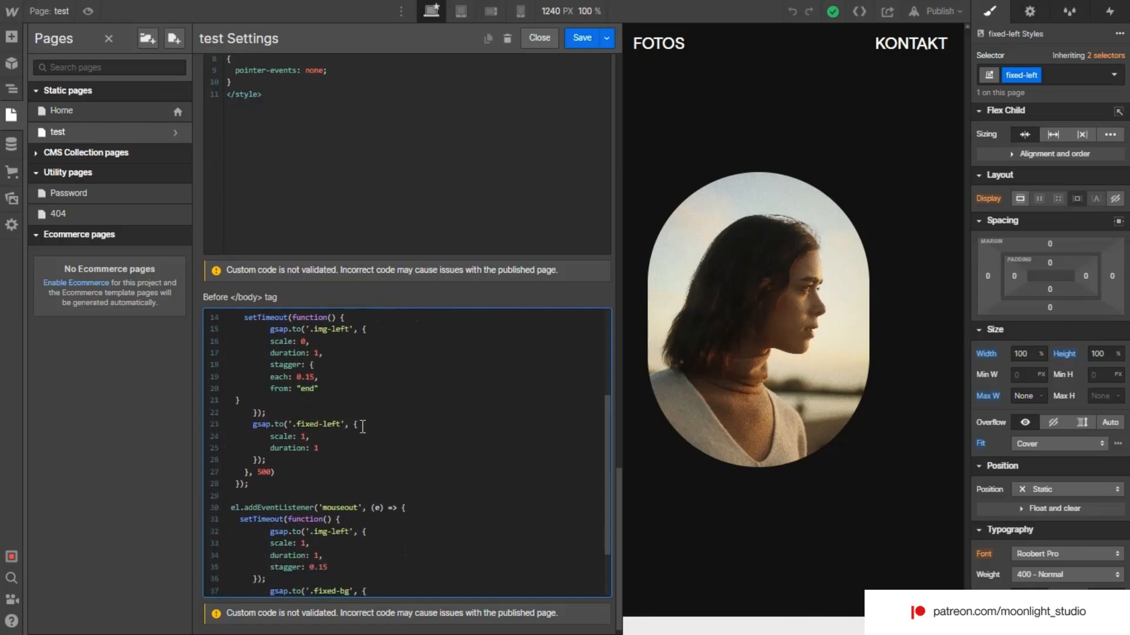
scroll(362, 426, "down", 1)
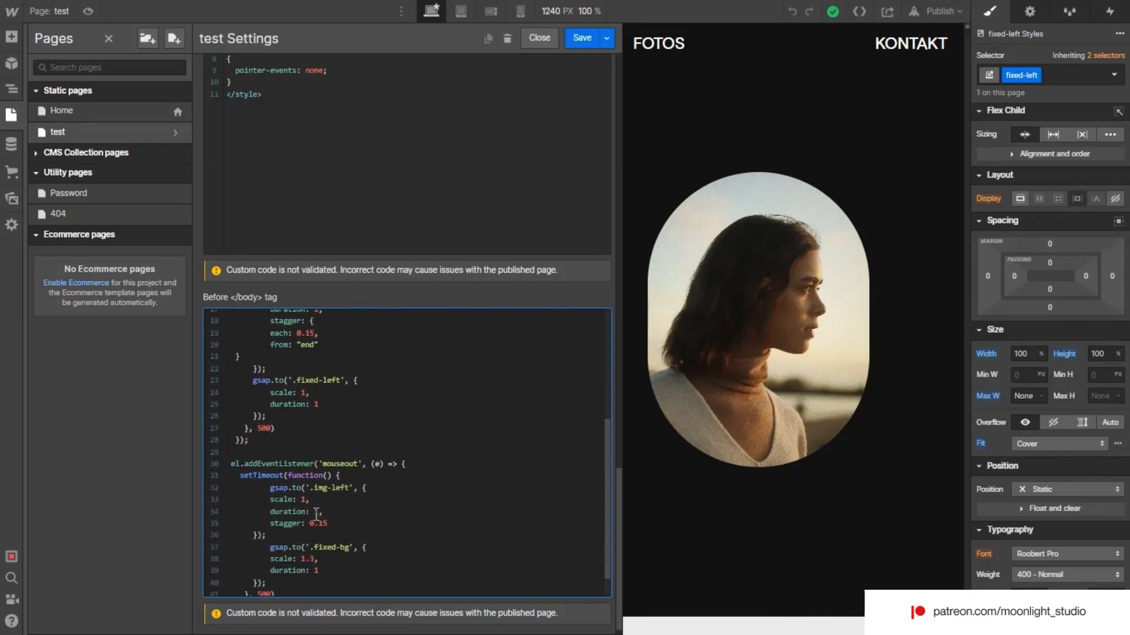
scroll(304, 553, "up", 1)
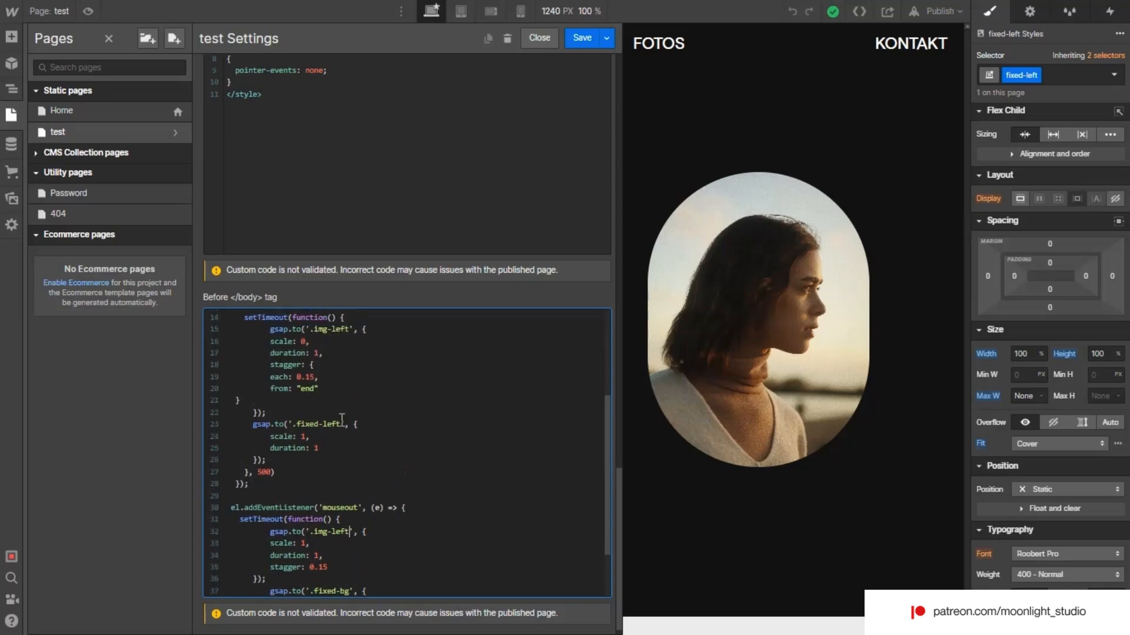
left_click_drag(343, 419, 297, 420)
key("ctrl+c")
scroll(338, 488, "down", 2)
left_click_drag(350, 504, 318, 506)
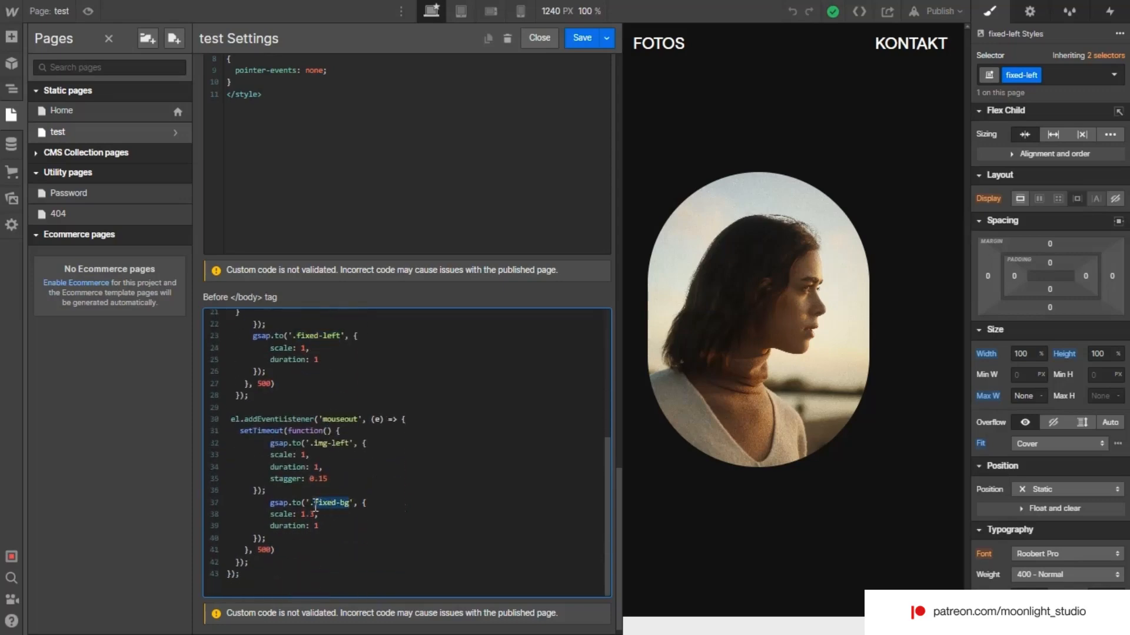
key("ctrl+v")
- Compare the stagger block of the mouseenter listener's .img-left tween with the stagger setting in the mouseout listener
scroll(351, 432, "up", 4)
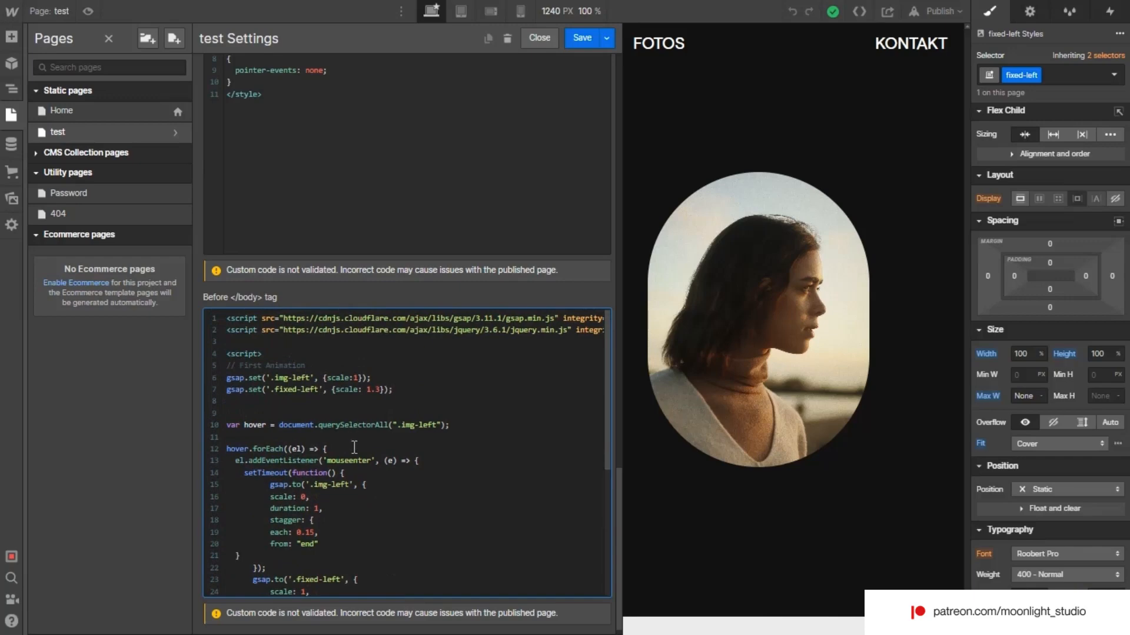
scroll(354, 448, "down", 2)
scroll(354, 448, "down", 3)
scroll(311, 470, "up", 3)
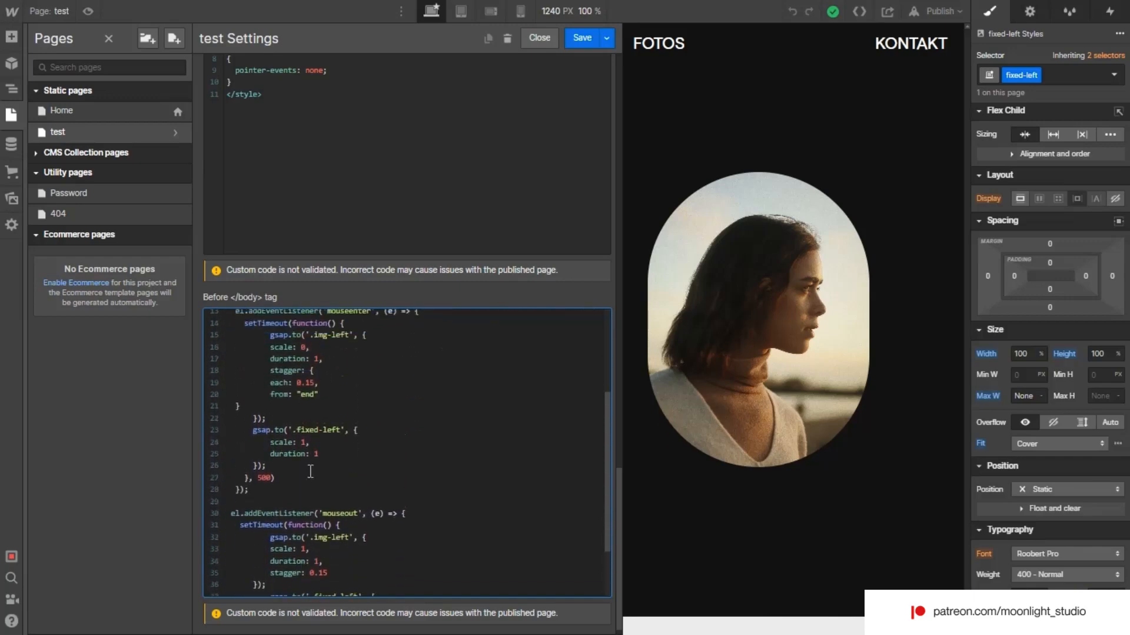
scroll(311, 470, "down", 1)
scroll(311, 470, "up", 3)
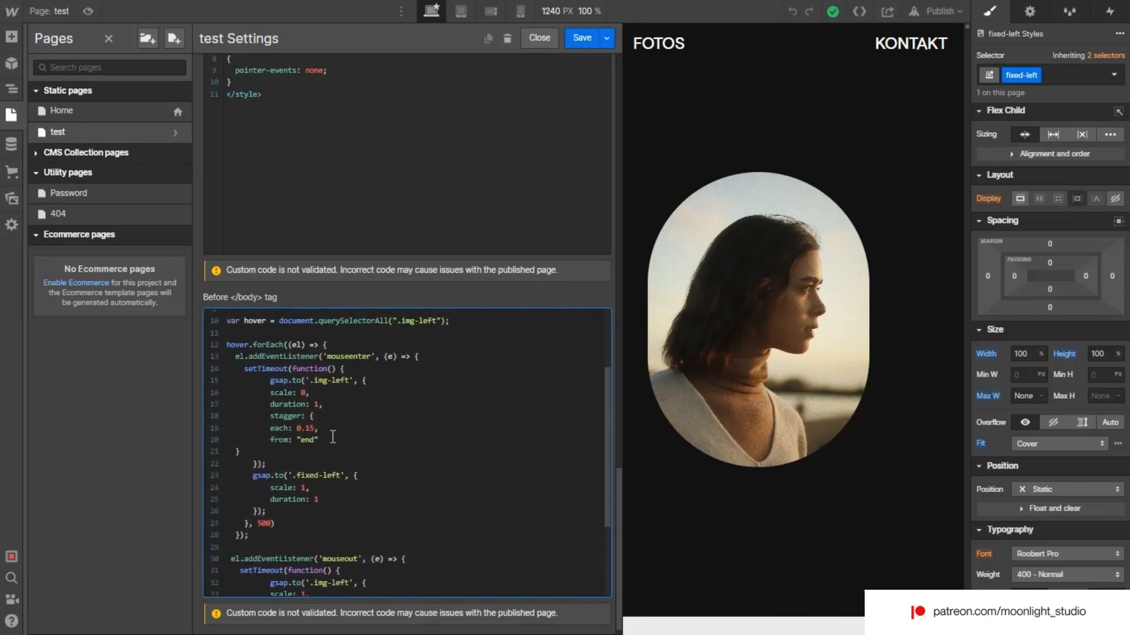
left_click_drag(240, 452, 297, 422)
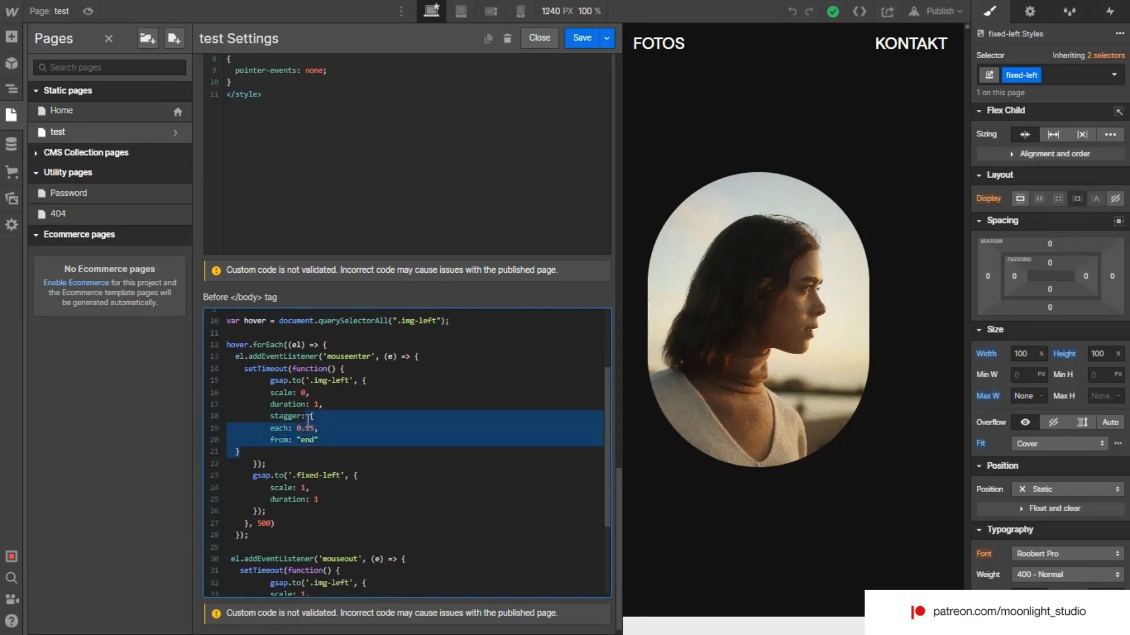
left_click(308, 422)
scroll(312, 519, "down", 2)
scroll(312, 519, "down", 2)
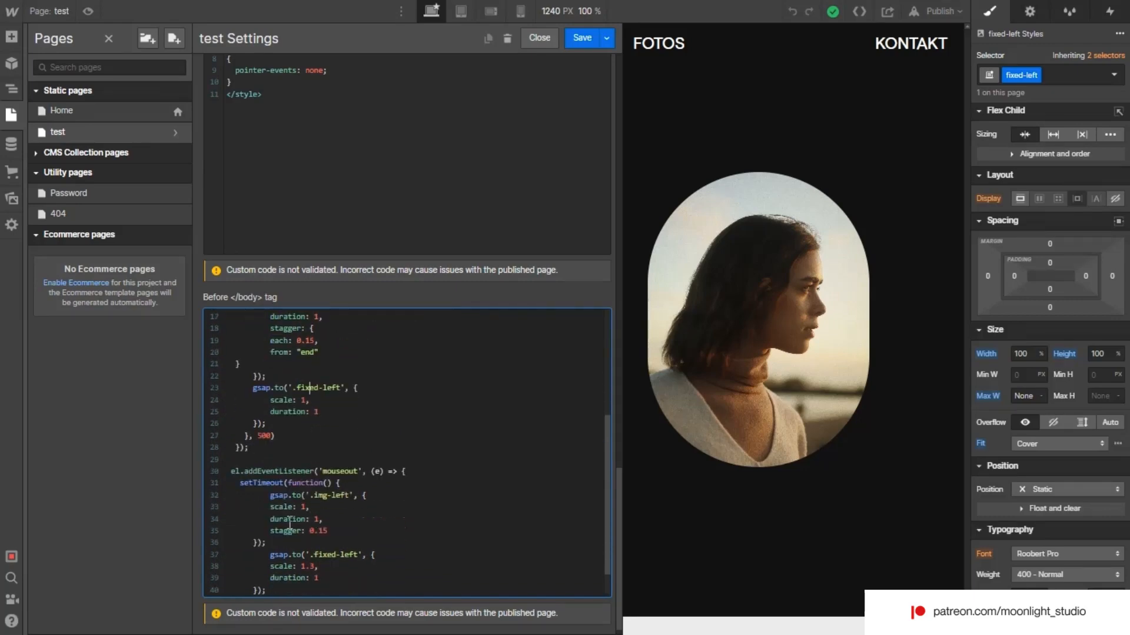
triple_click(288, 531)
left_click_drag(270, 531, 329, 531)
scroll(331, 473, "up", 3)
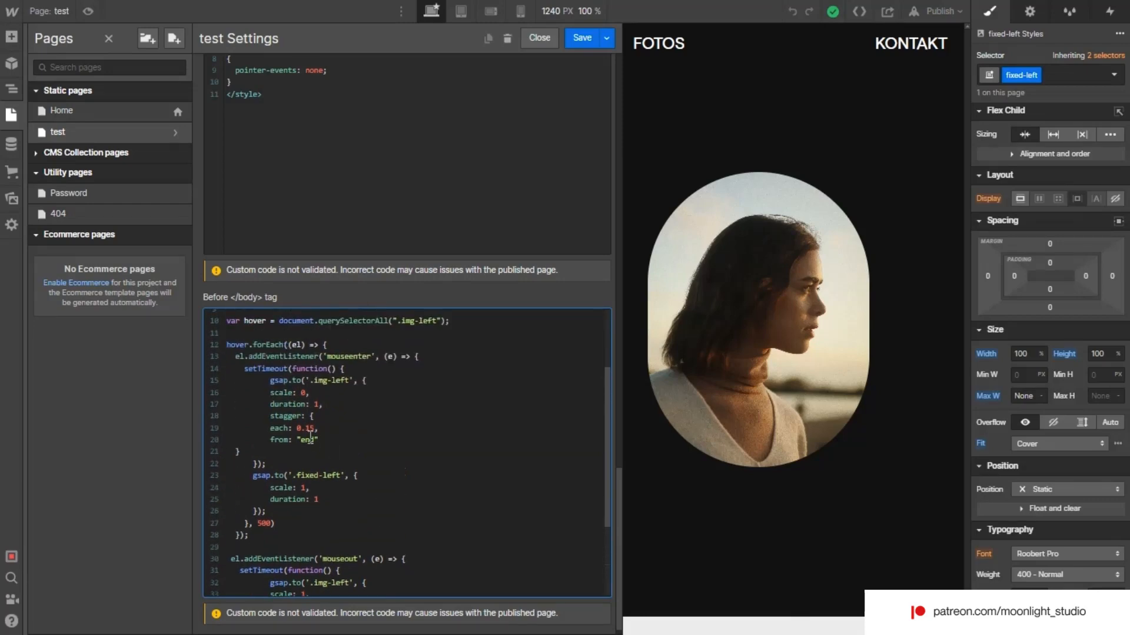
left_click_drag(315, 428, 270, 428)
scroll(318, 418, "down", 3)
scroll(282, 518, "up", 3)
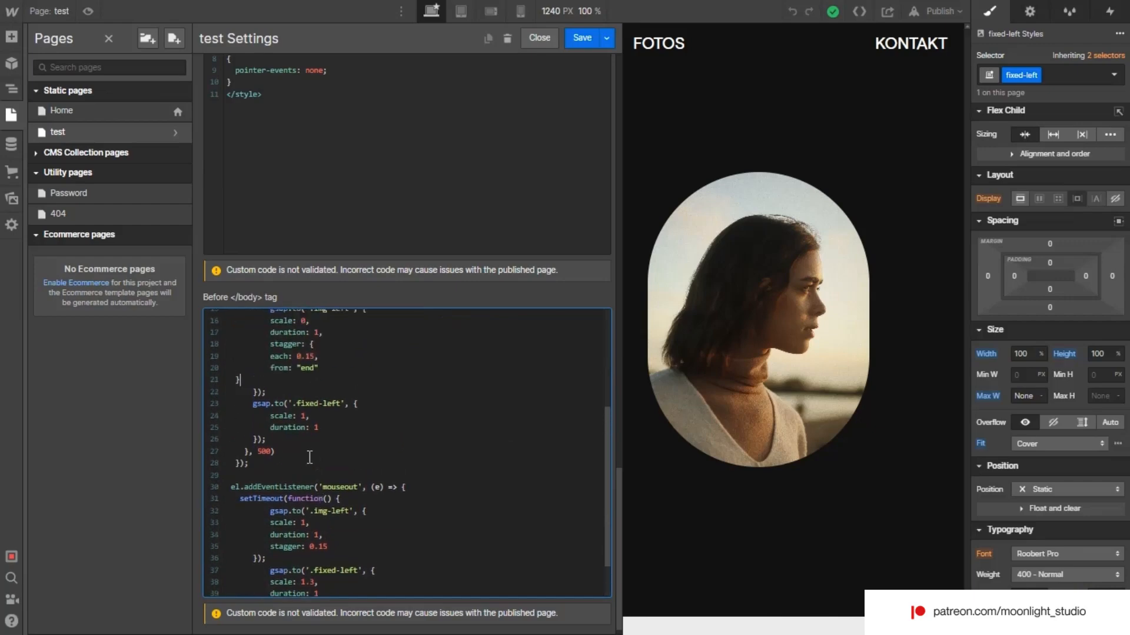
- Copy the multi-line stagger block of the mouseenter listener's .img-left tween and delete it from the tween
left_click_drag(272, 374, 297, 409)
key("ctrl+c")
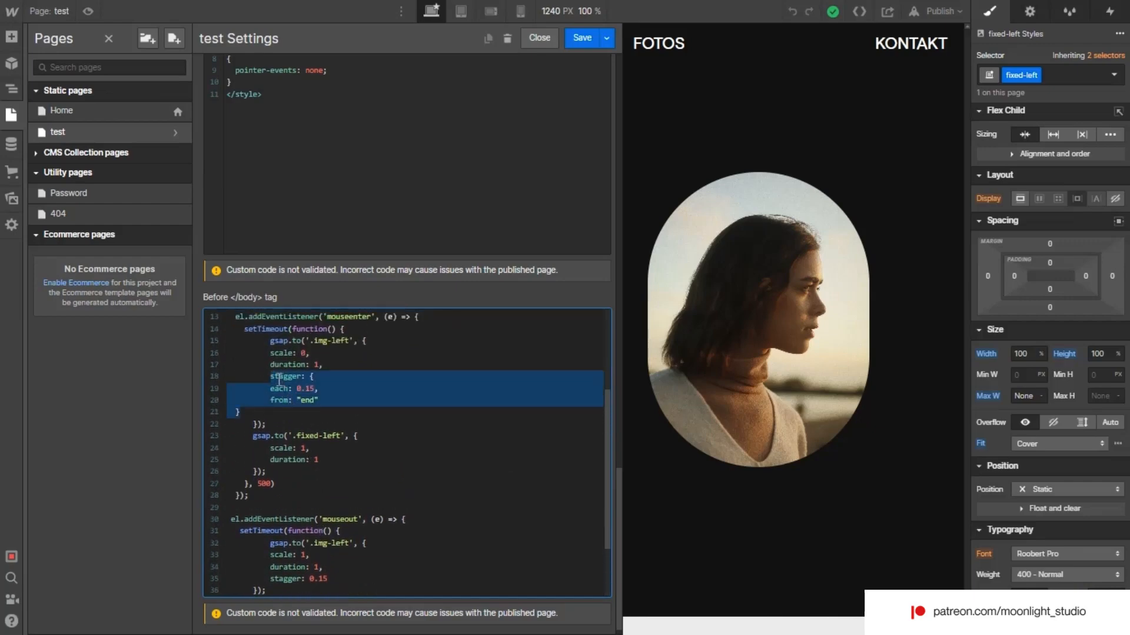
key("BackSpace")
- Add a /* */ comment block above hover.forEach and paste the copied stagger block inside it
scroll(279, 383, "up", 2)
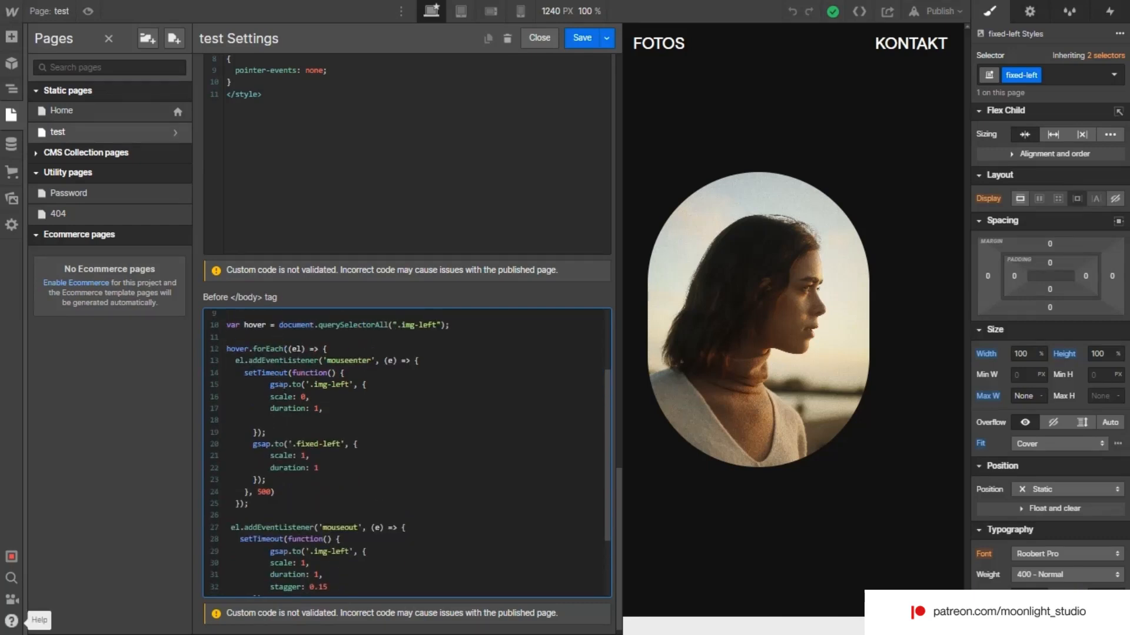
key("Return")
key("Return")
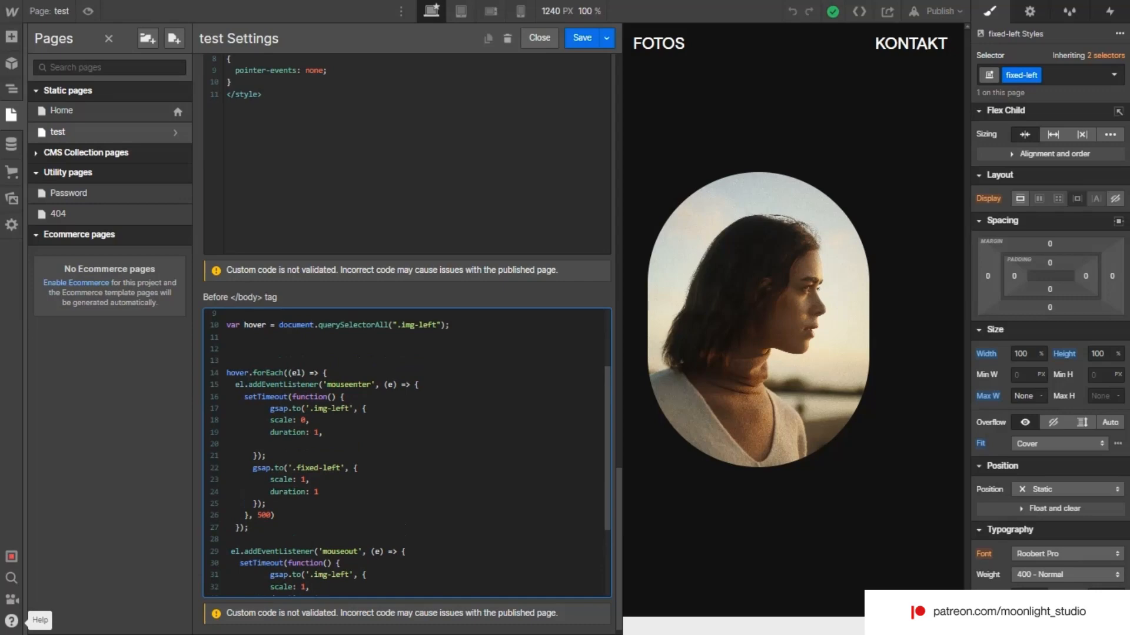
type("/*")
key("Return")
type("*")
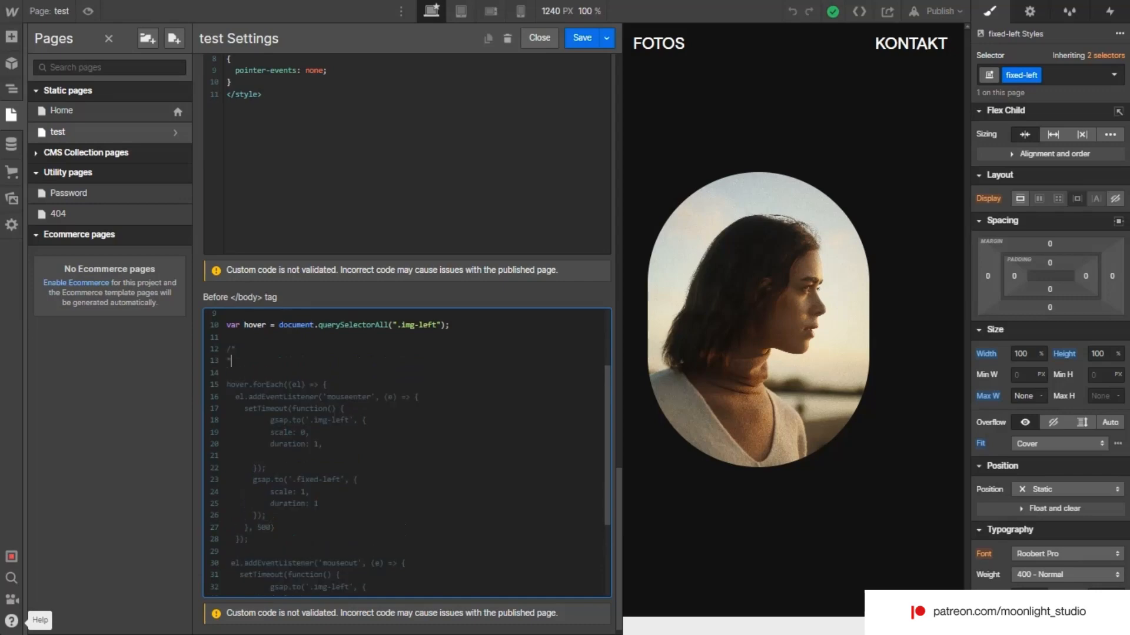
type("/")
key("Up")
key("Return")
key("ctrl+v")
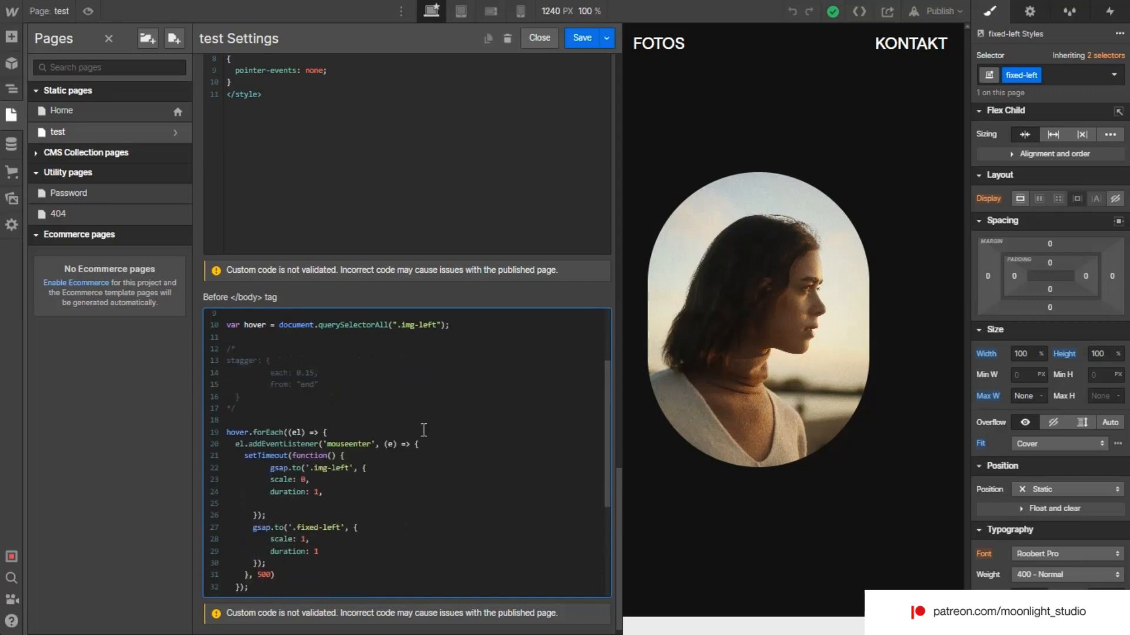
- Add stagger: 0.15 below the duration line of the mouseenter listener's .img-left tween
scroll(423, 430, "down", 3)
left_click(358, 416)
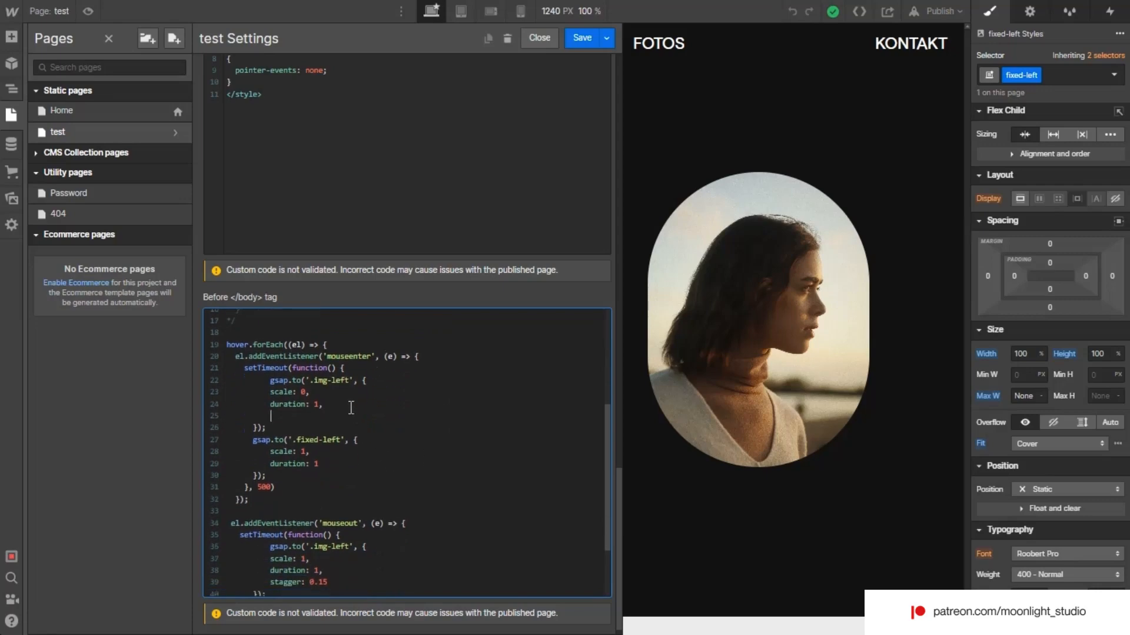
type("sta")
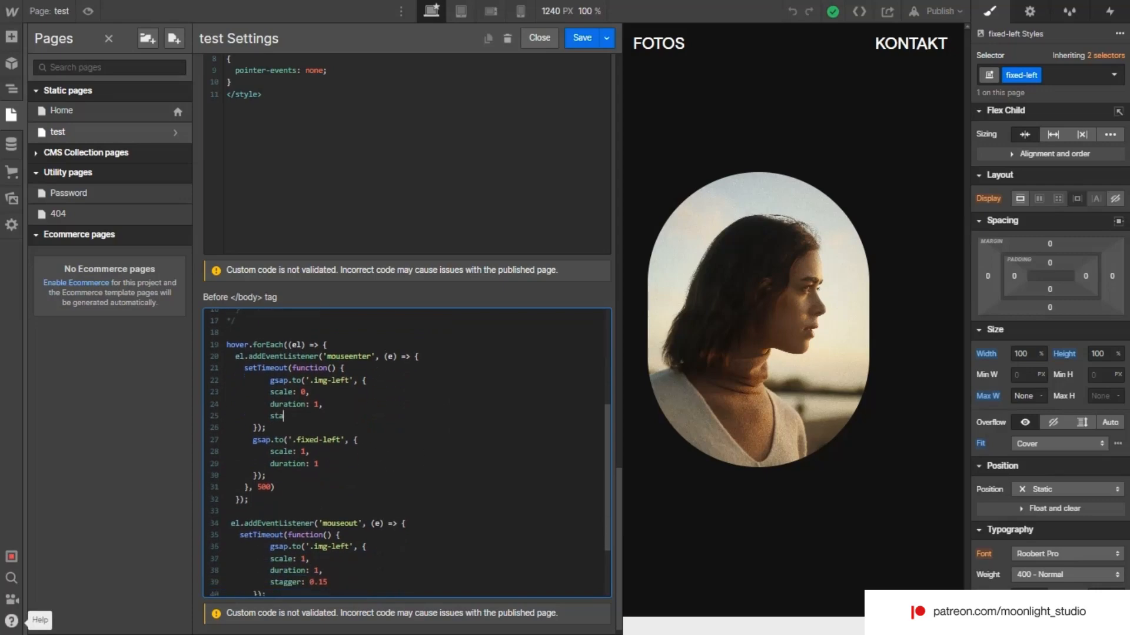
type("gger: 0.15")
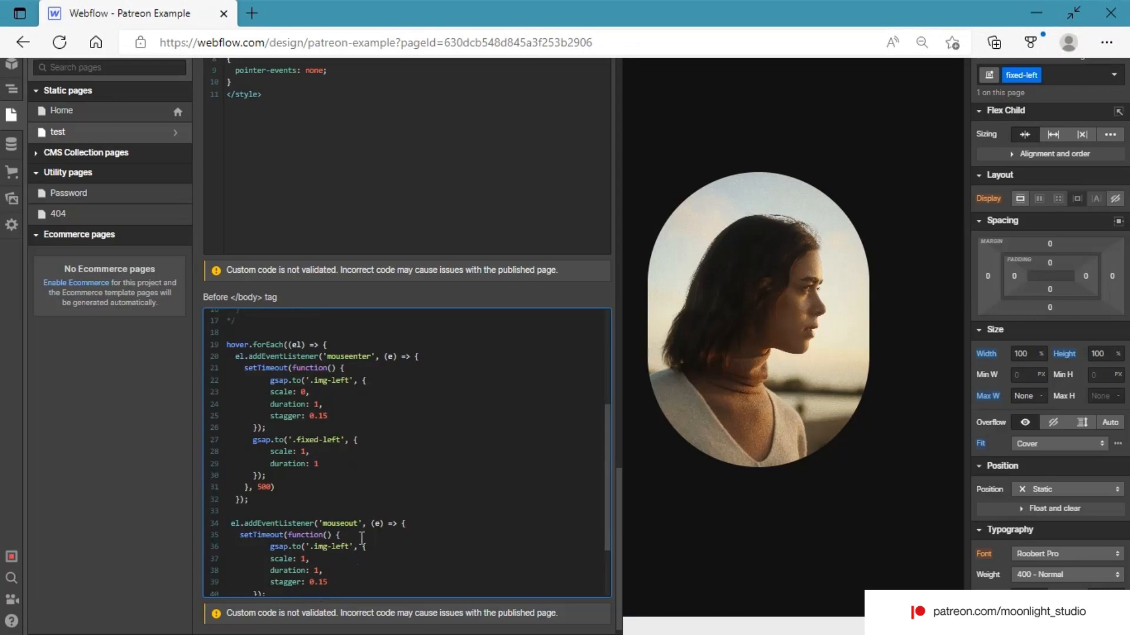
left_click_drag(328, 417, 272, 421)
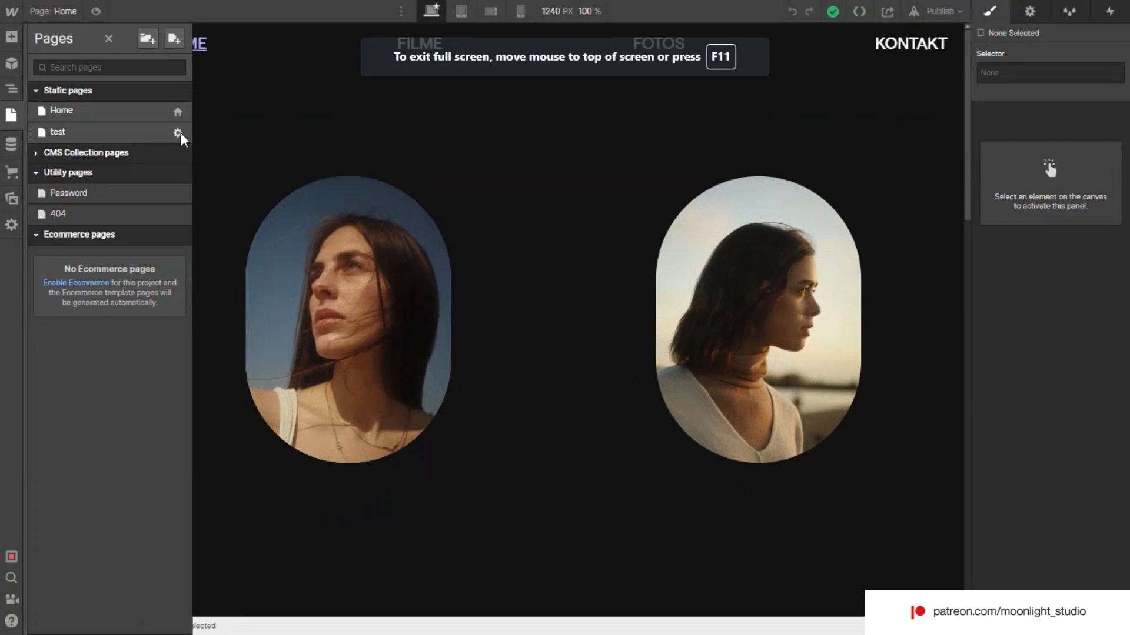
- Open the test page's settings and delete the commented-out stagger block above hover.forEach in the before-body code
left_click(177, 132)
scroll(436, 423, "down", 10)
scroll(441, 418, "down", 10)
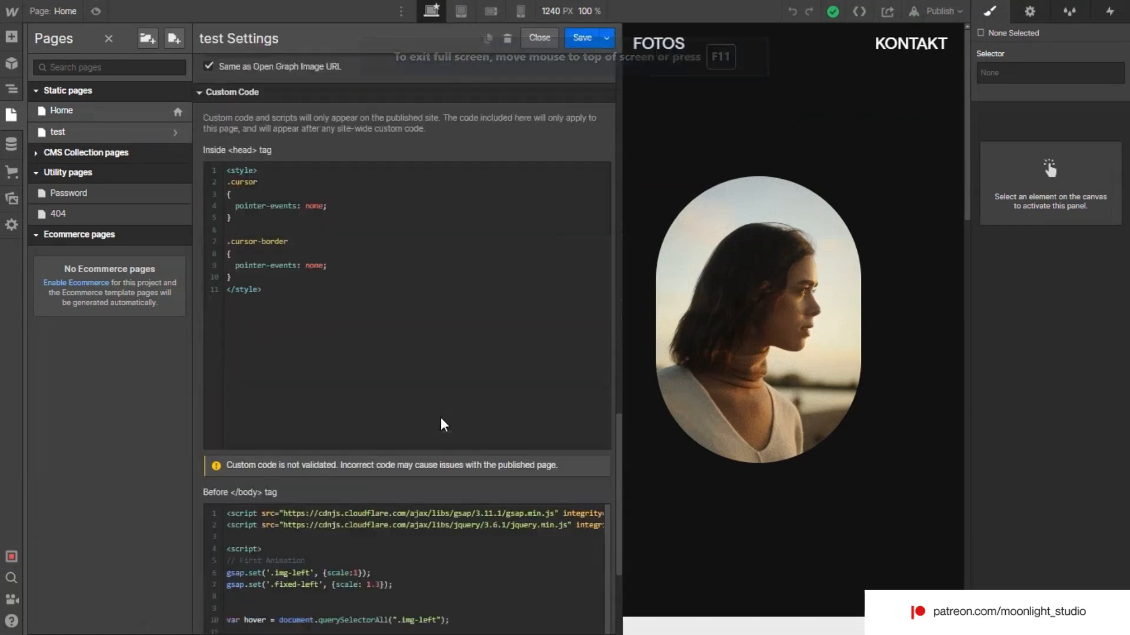
left_click_drag(319, 472, 241, 461)
key("BackSpace")
key("BackSpace")
scroll(279, 481, "down", 1)
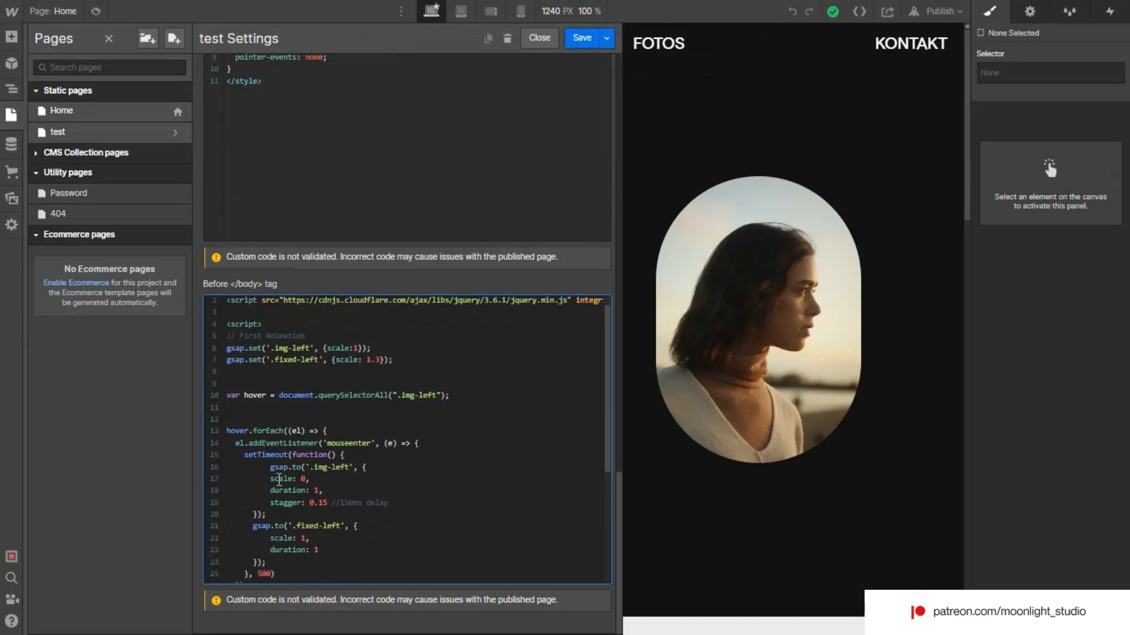
- Replace the stagger: 0.15 line in the mouseenter .img-left tween with the copied block (each: 0.15, from: "end") and save the page settings
left_click_drag(420, 476, 268, 479)
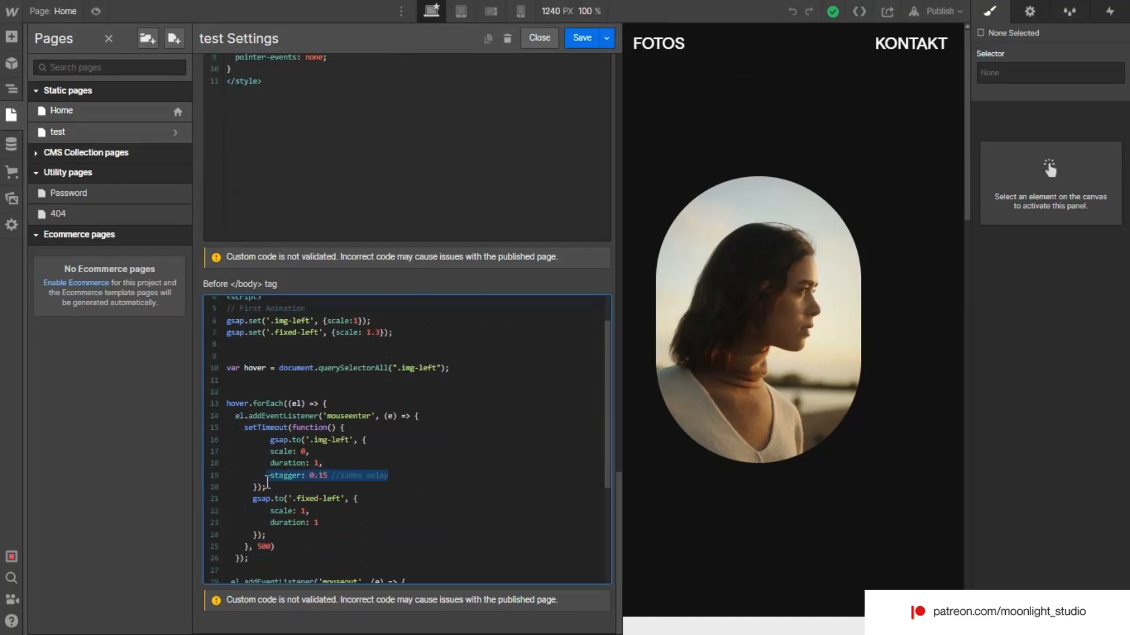
key("ctrl+v")
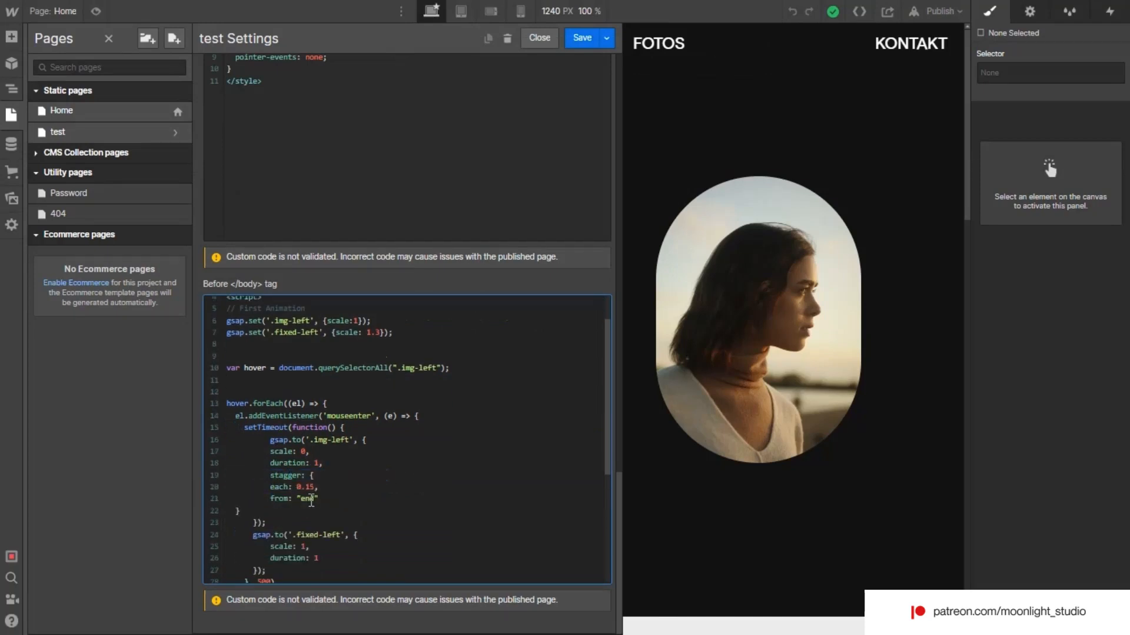
left_click(325, 499)
left_click_drag(269, 487, 316, 489)
left_click(577, 37)
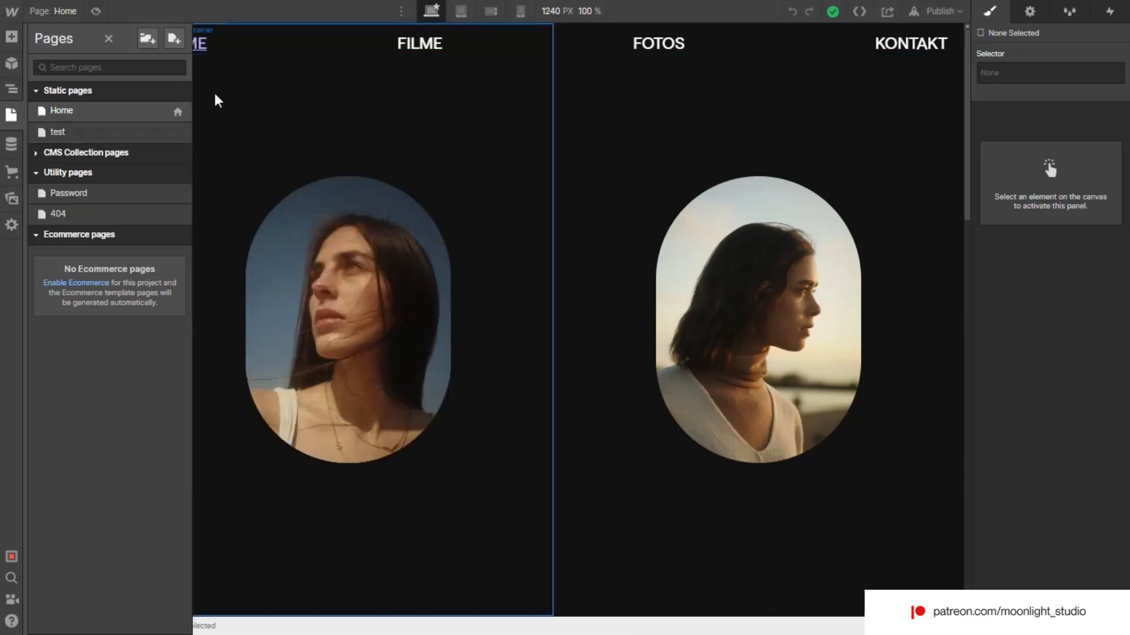
- Examine the order of the stacked images inside the first image-container of section-1, selecting each of the upper three in turn
left_click(11, 81)
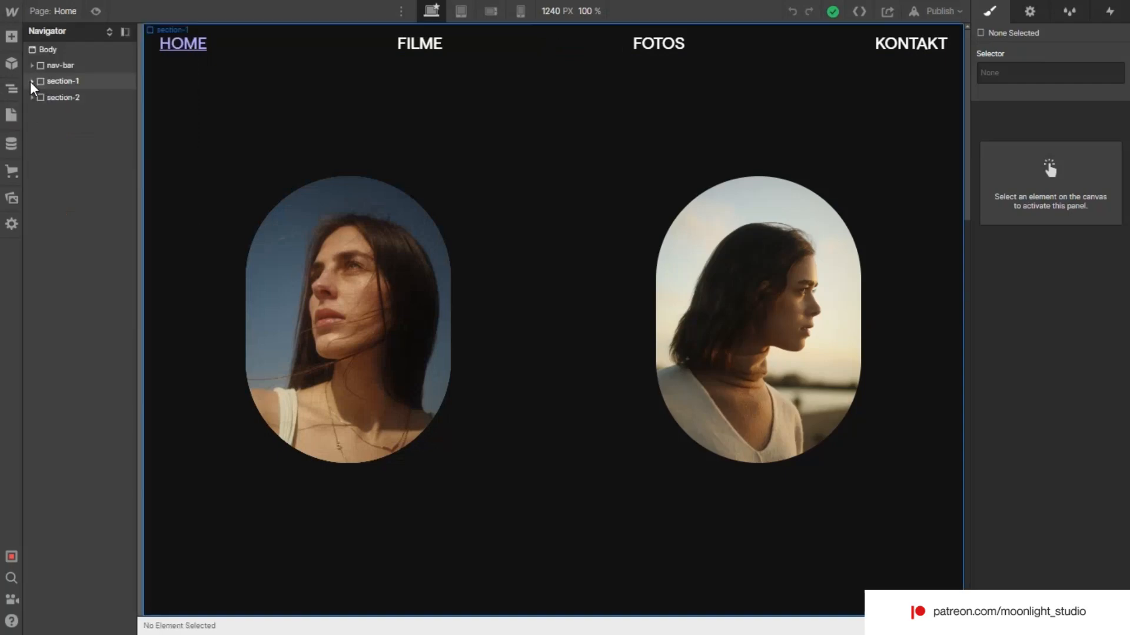
left_click(31, 81)
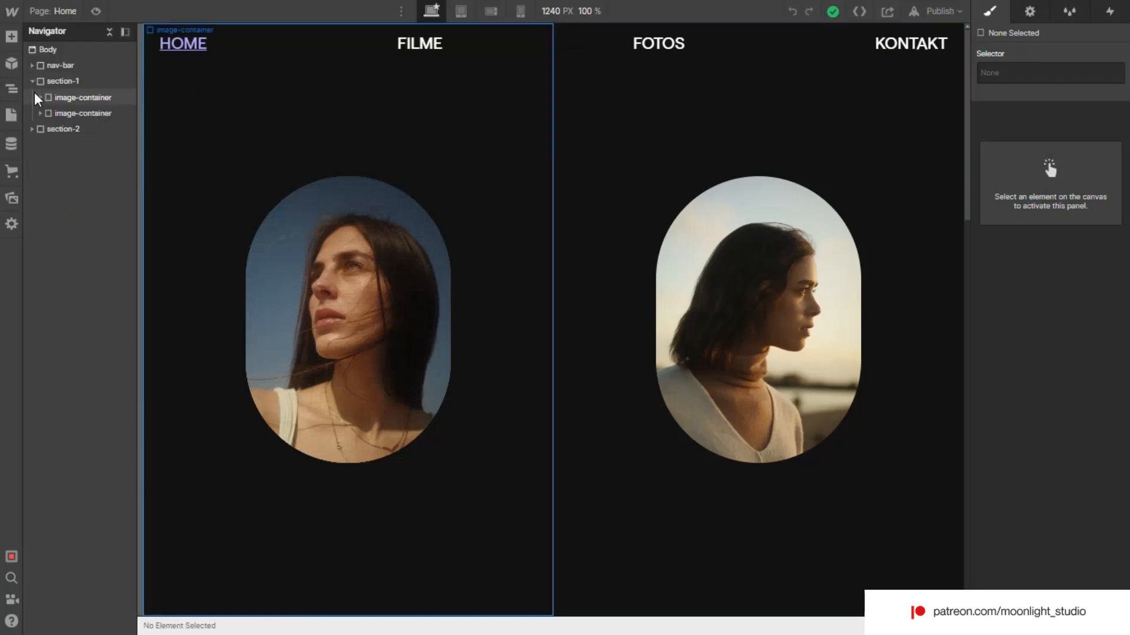
left_click(40, 97)
left_click(40, 97)
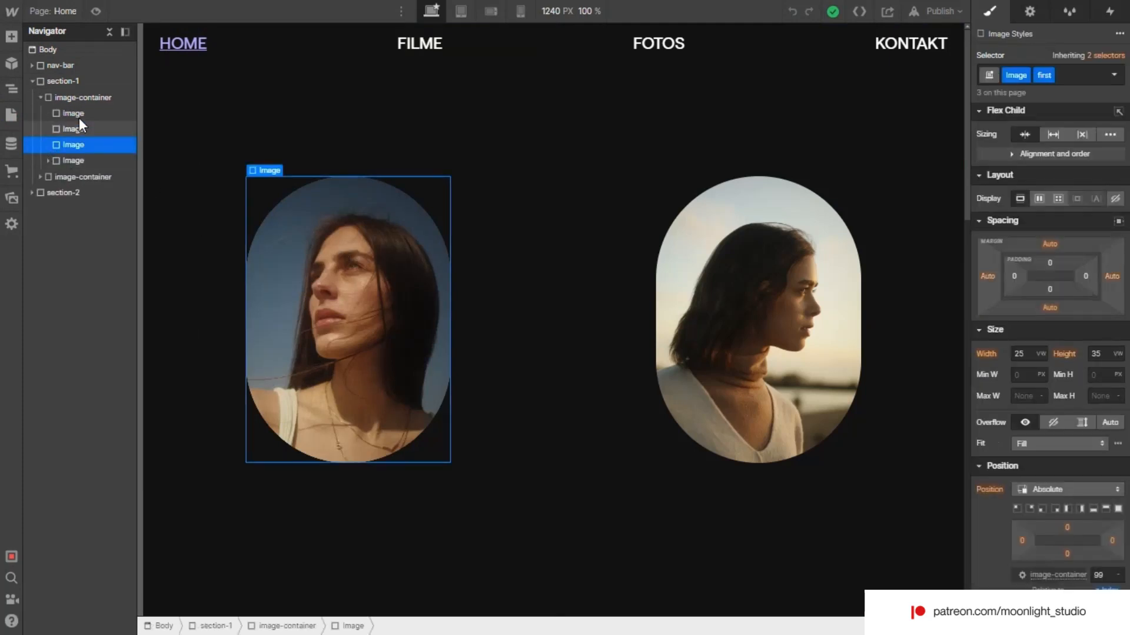
left_click(79, 117)
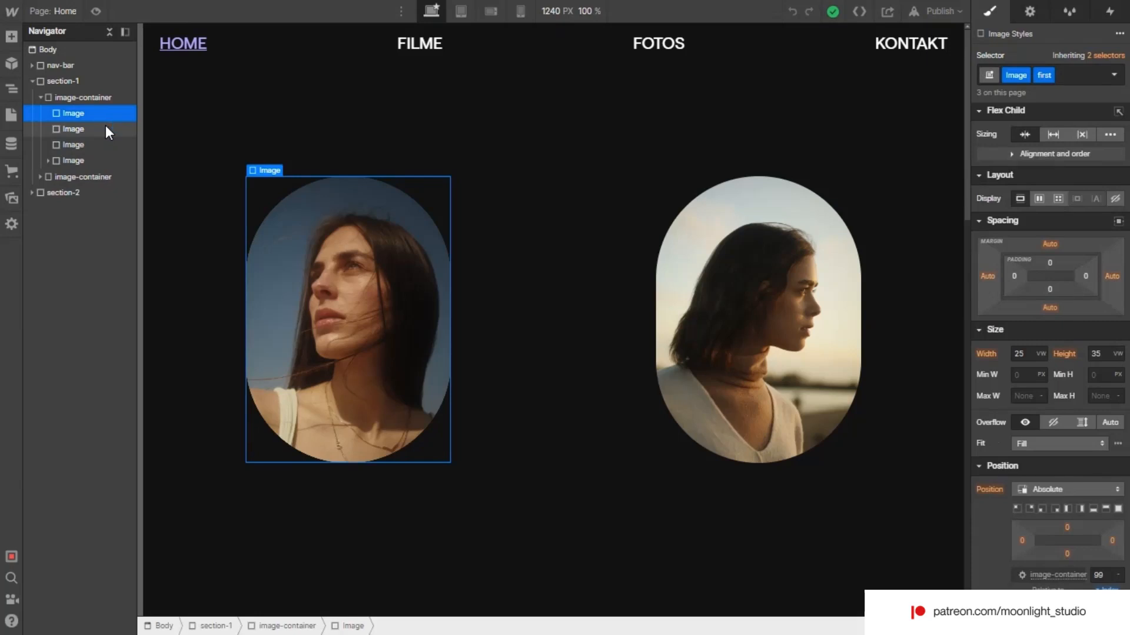
left_click(104, 126)
left_click(96, 144)
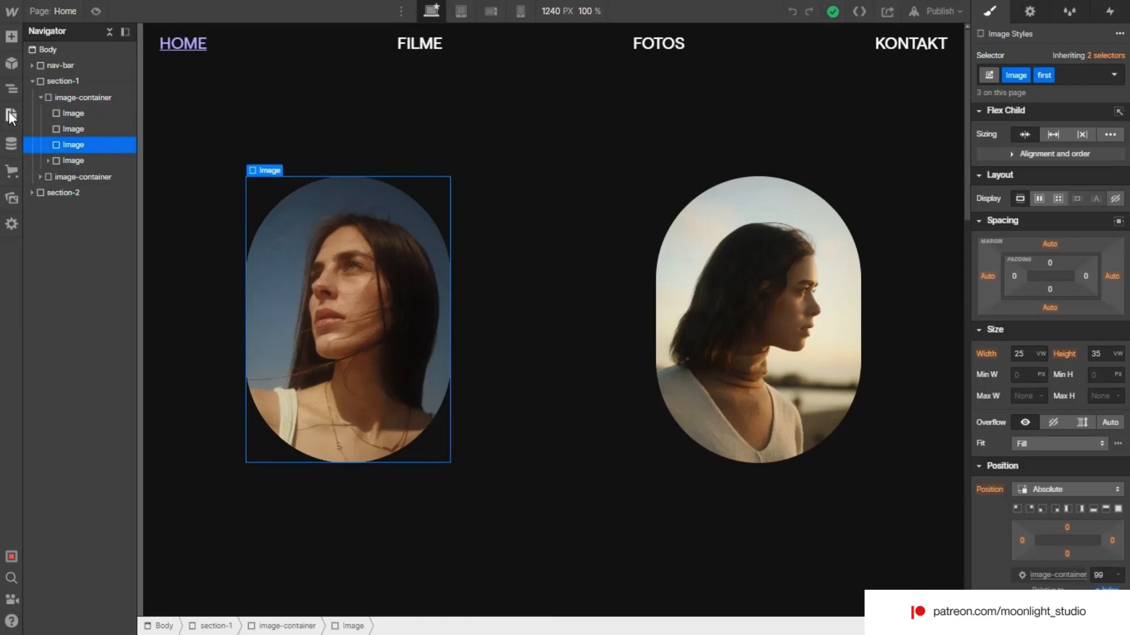
left_click(64, 134)
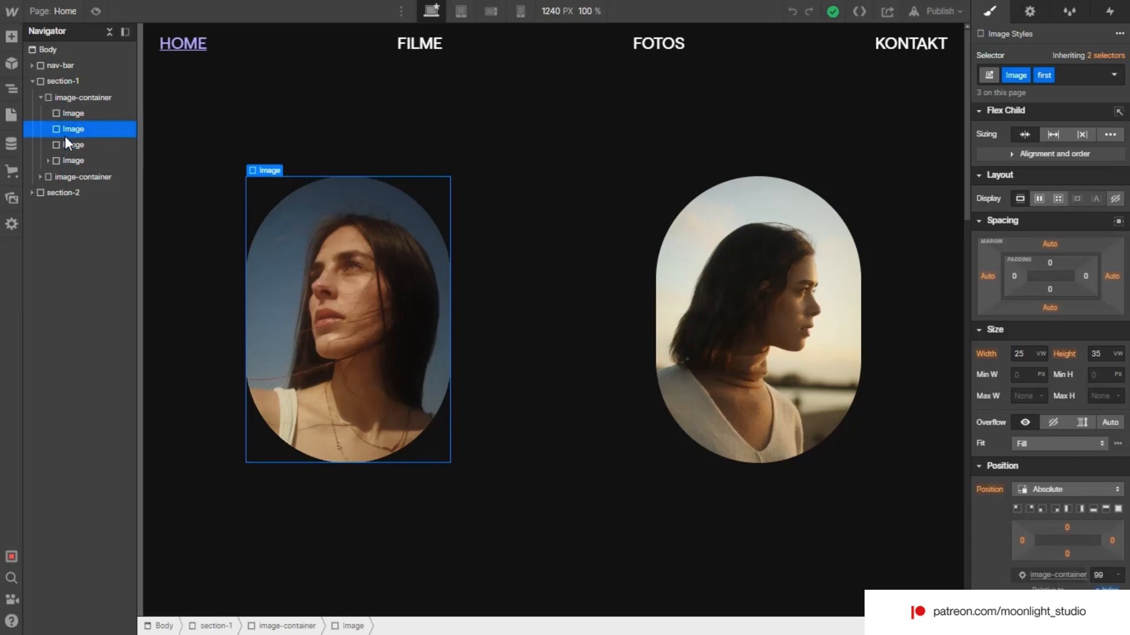
left_click(72, 113)
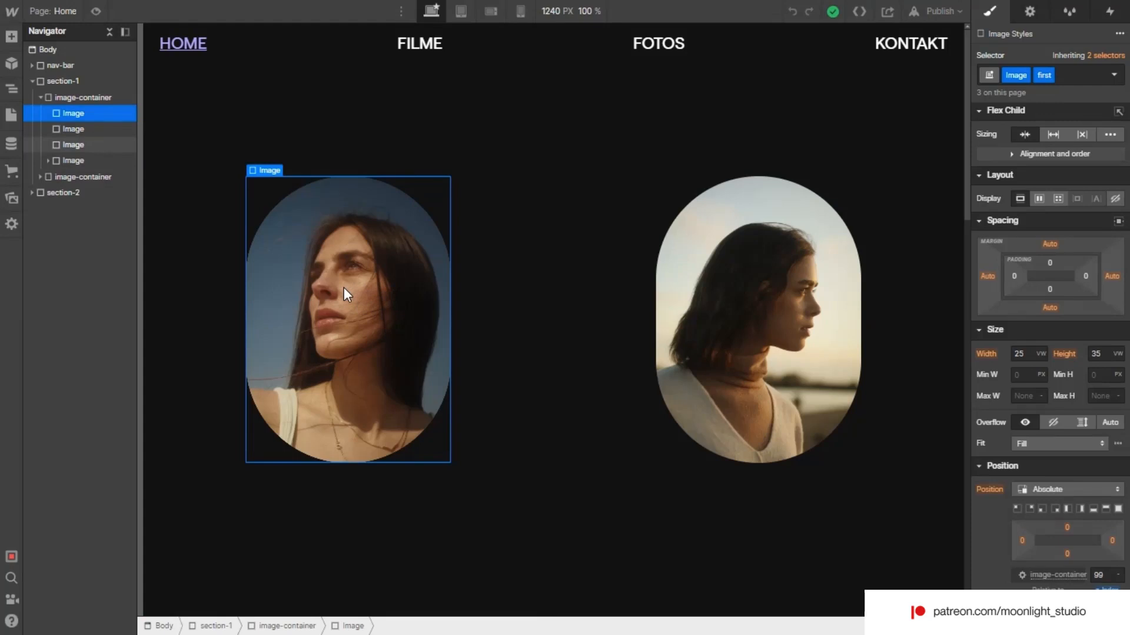
- Publish the site to patreon-example.webflow.io and open the published page
left_click(944, 18)
left_click(900, 200)
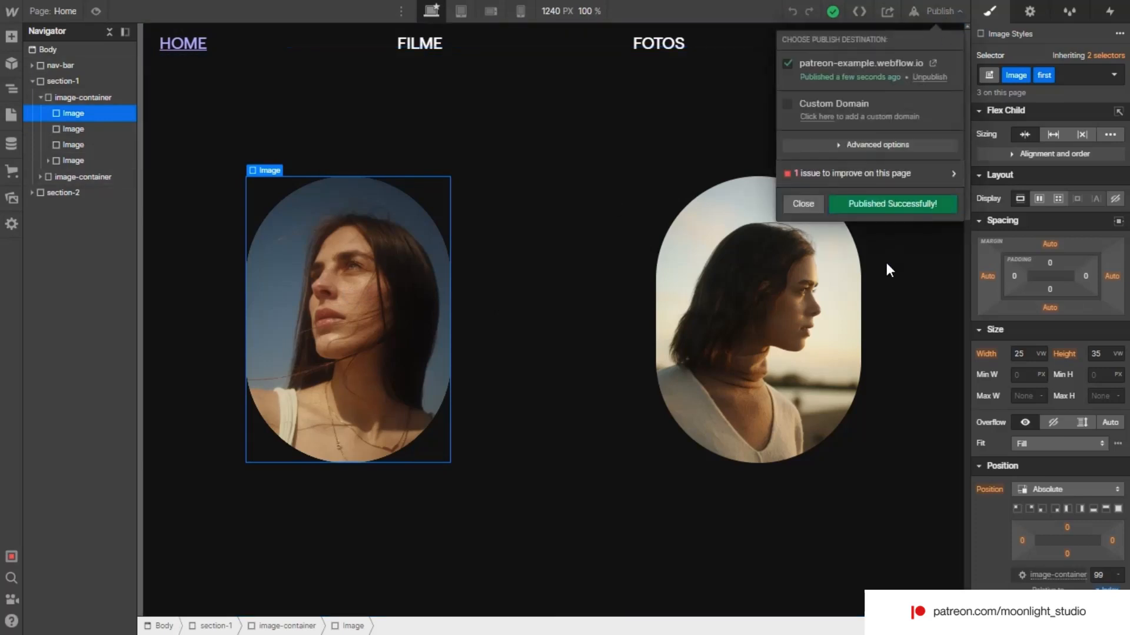
left_click(906, 64)
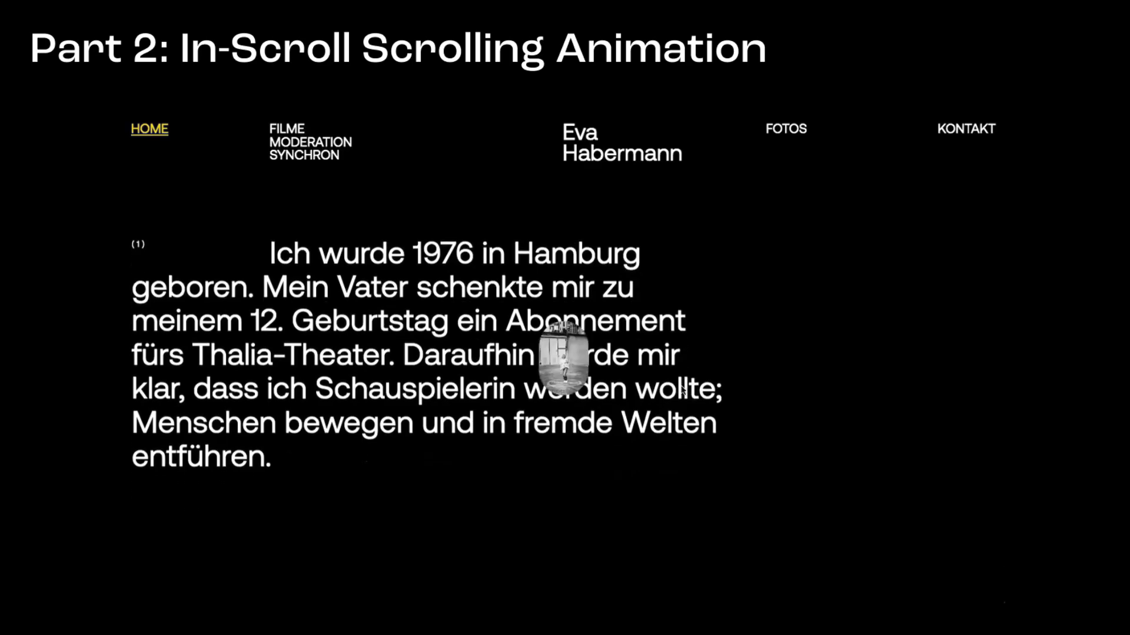
- Examine how the rounded image stack scales on the reference homepage while scrolling past the introductory text
scroll(682, 390, "down", 4)
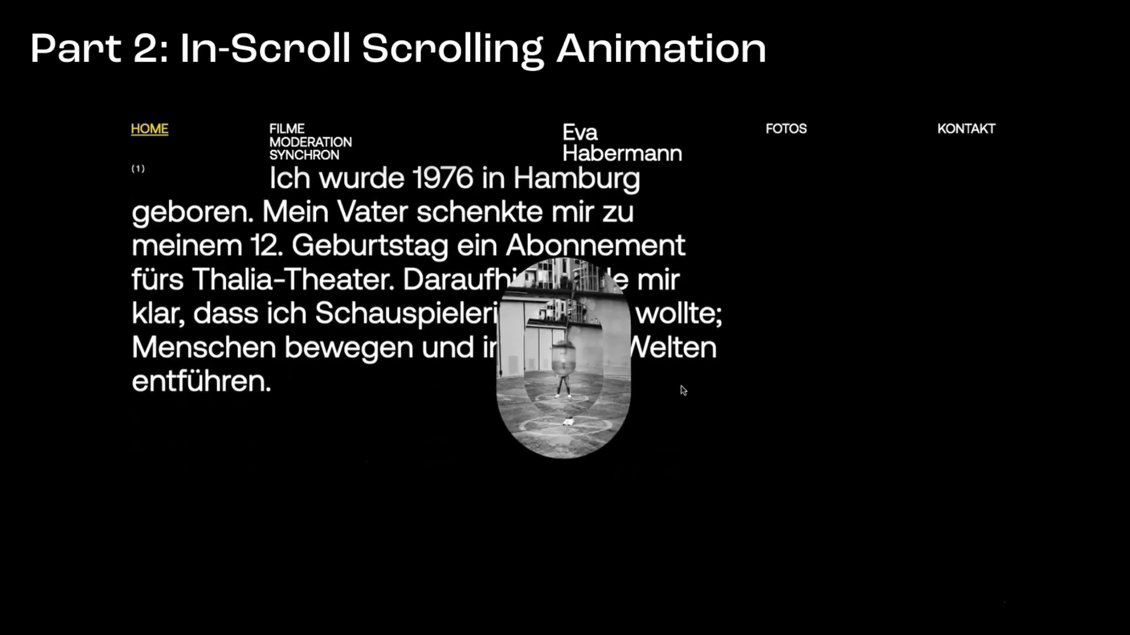
scroll(682, 390, "down", 2)
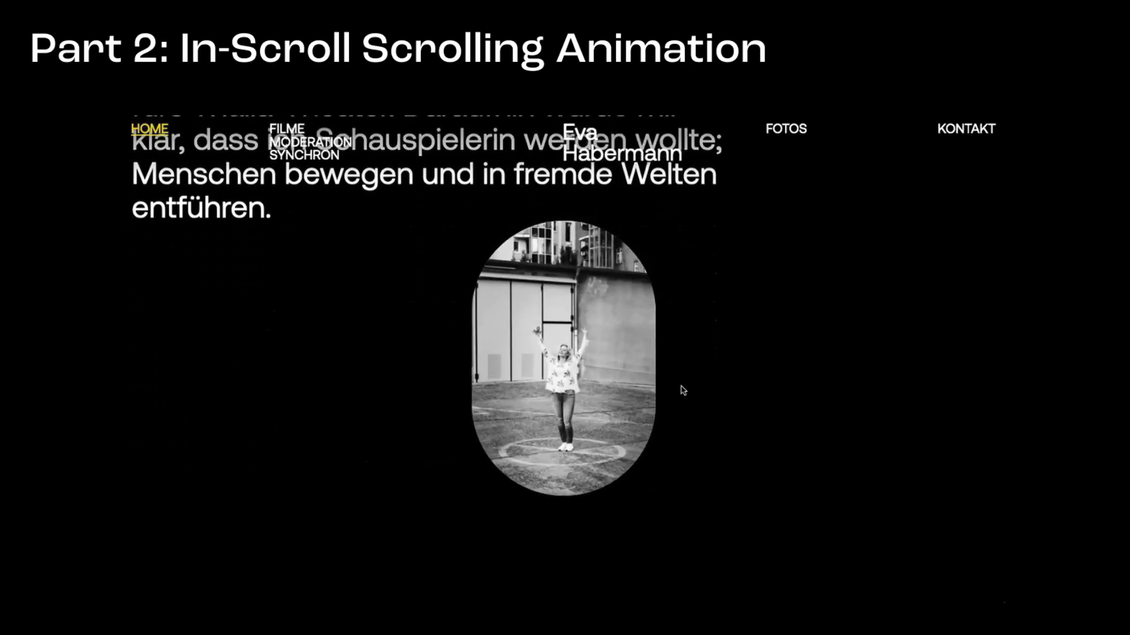